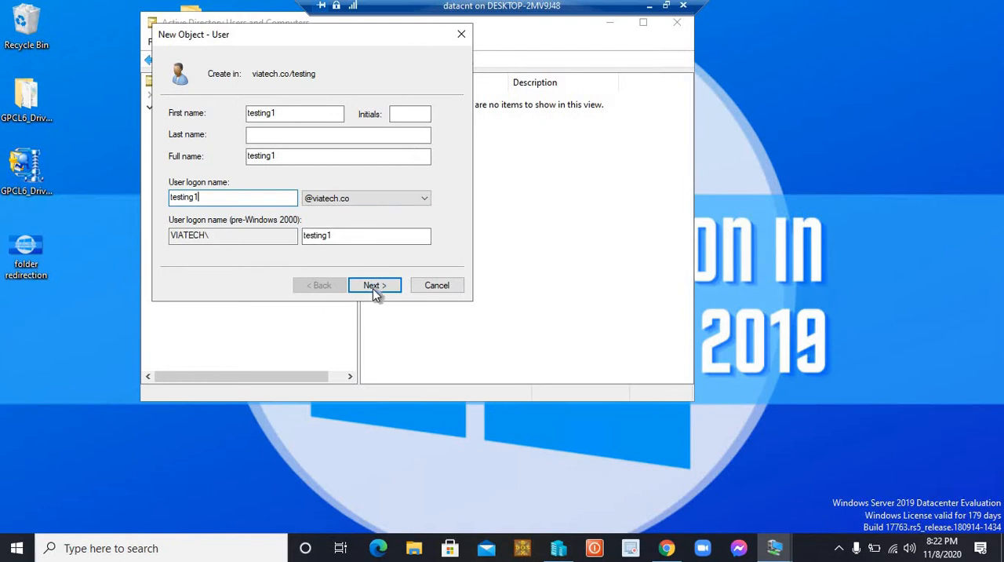
# Accept the testing1 logon details, drop the password change at next logon, and enable "User cannot change password" and "Password never expires"
pyautogui.click(374, 285)
pyautogui.click(173, 161)
pyautogui.click(173, 179)
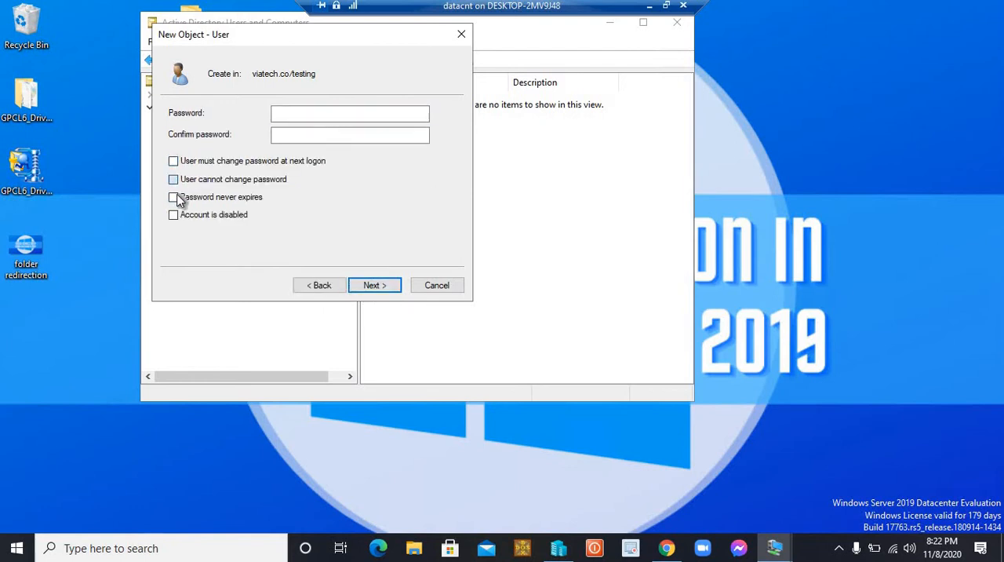
pyautogui.click(174, 197)
# Enter and confirm the account password, and finish creating the testing1 user
pyautogui.click(306, 112)
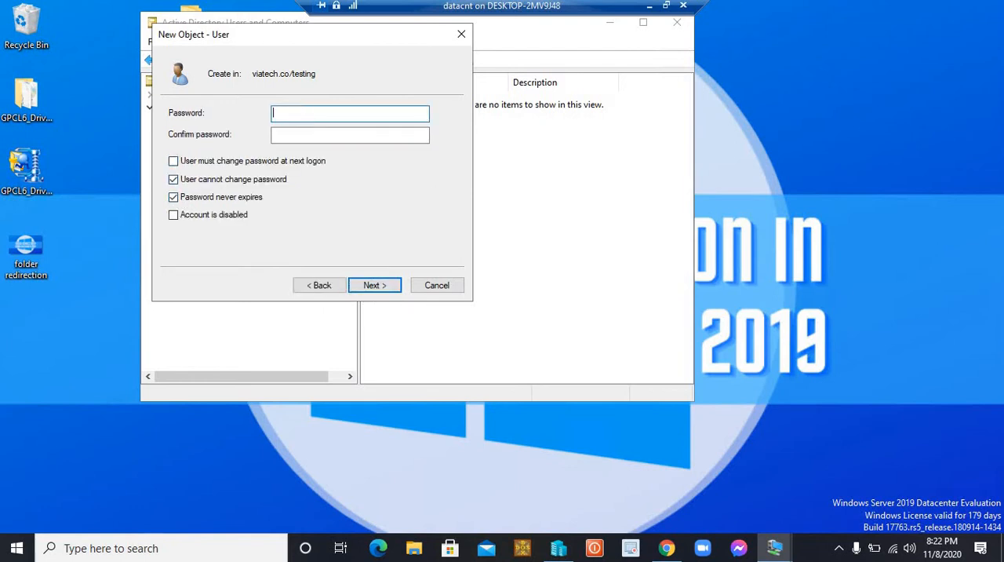
pyautogui.write('********')
pyautogui.press('Tab')
pyautogui.write('********')
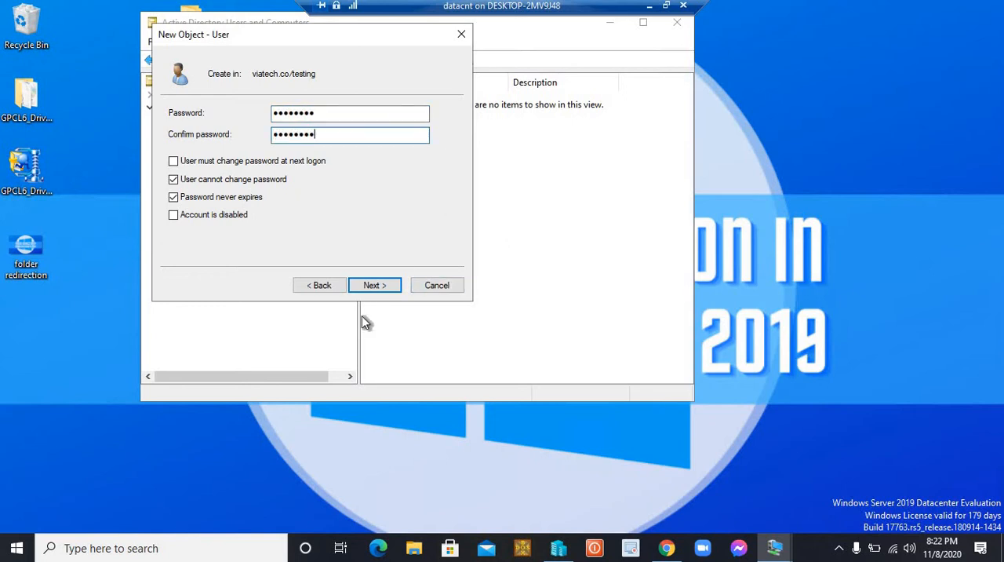
pyautogui.click(373, 287)
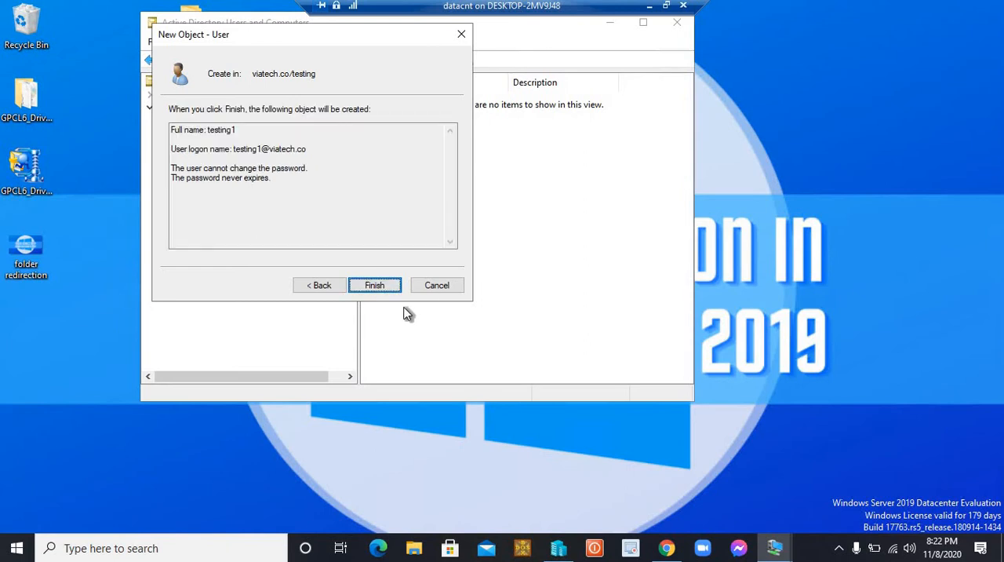
pyautogui.click(357, 284)
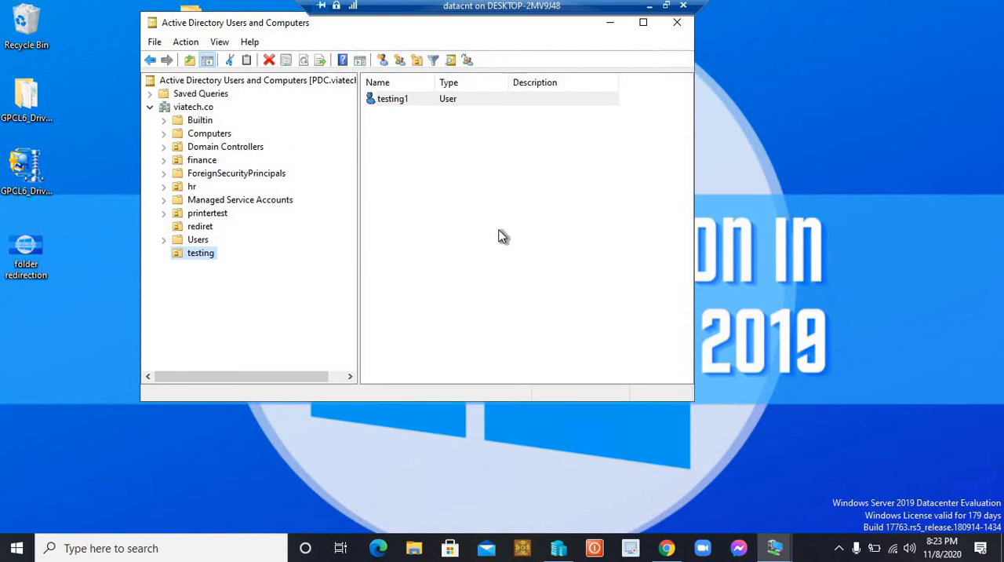
pyautogui.click(473, 232)
pyautogui.click(184, 251)
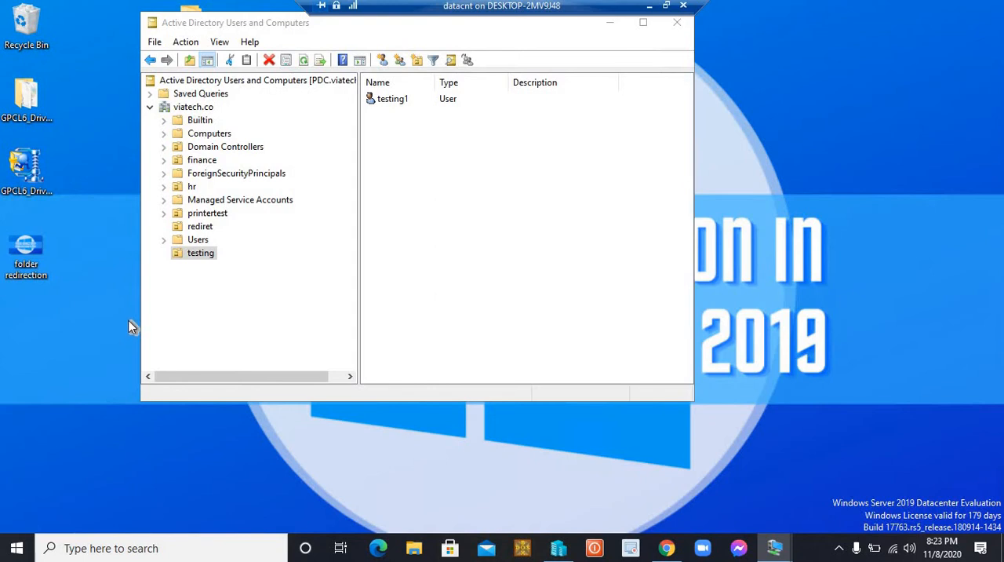
pyautogui.press('super')
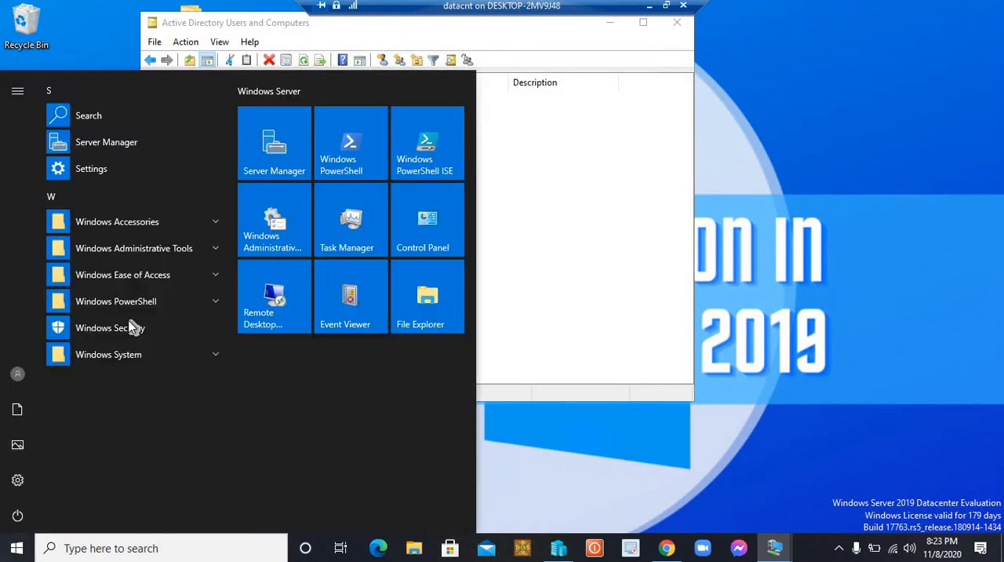
pyautogui.click(744, 126)
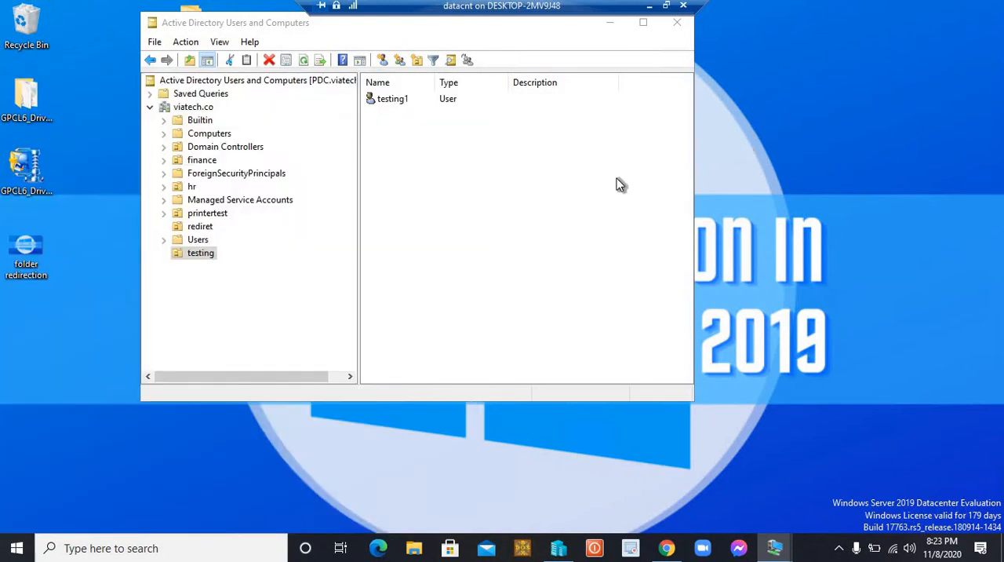
# Open Local Disk (C:) in File Explorer, keeping only one Explorer window open
pyautogui.press('super+e')
pyautogui.press('super+e')
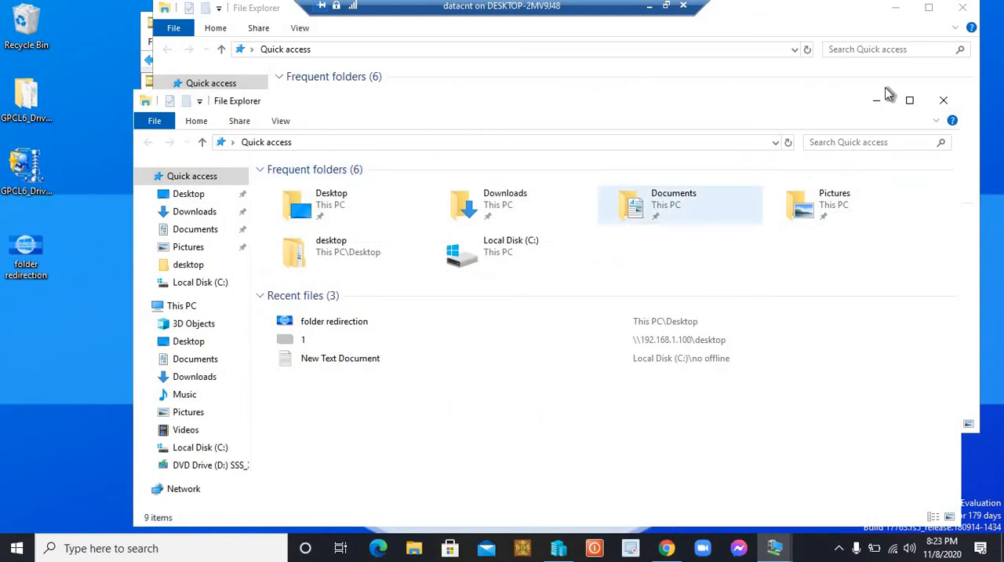
pyautogui.click(943, 101)
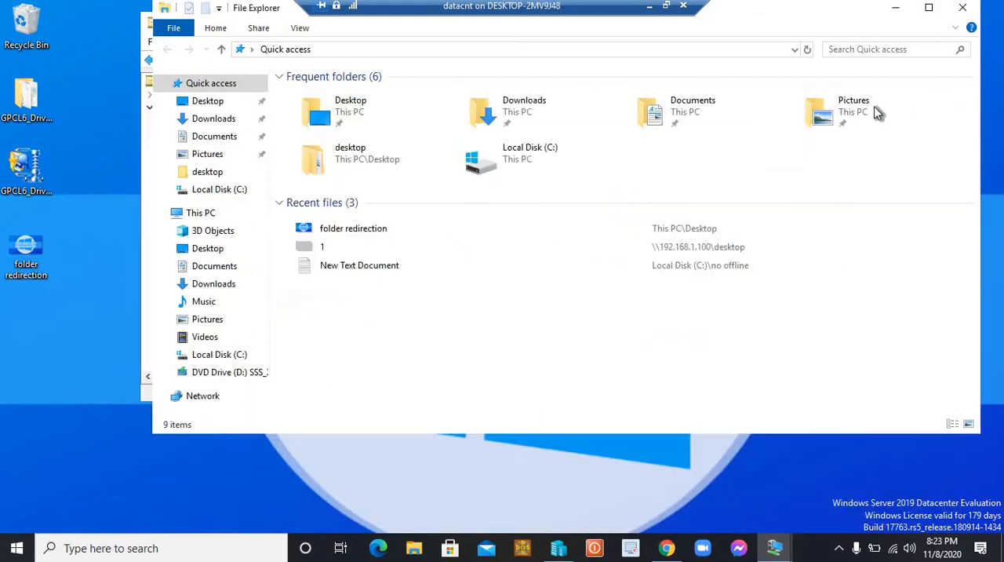
pyautogui.doubleClick(500, 170)
# Create a folder named testing in the root of the C: drive
pyautogui.rightClick(394, 330)
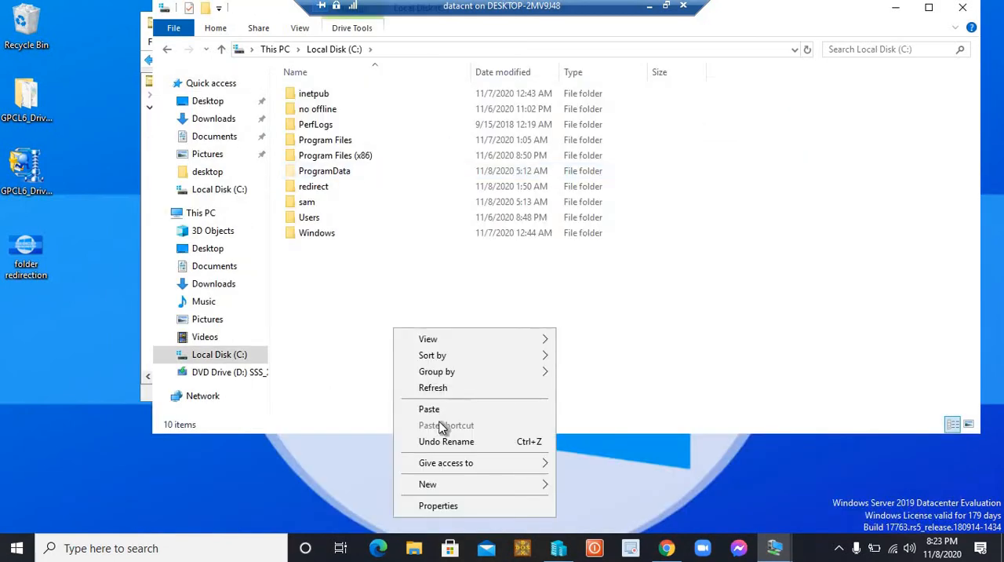
pyautogui.moveTo(460, 483)
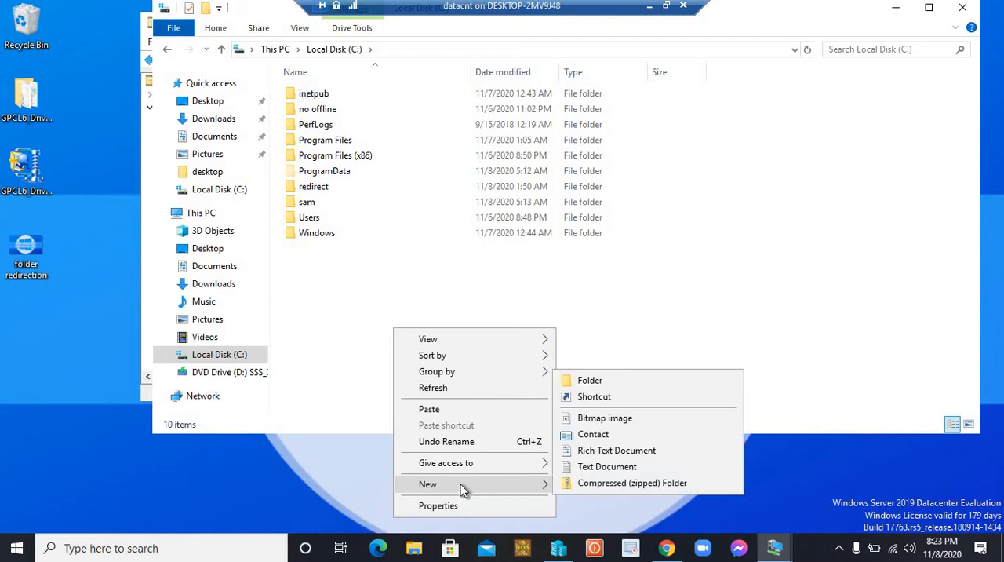
pyautogui.click(572, 383)
pyautogui.write('testing')
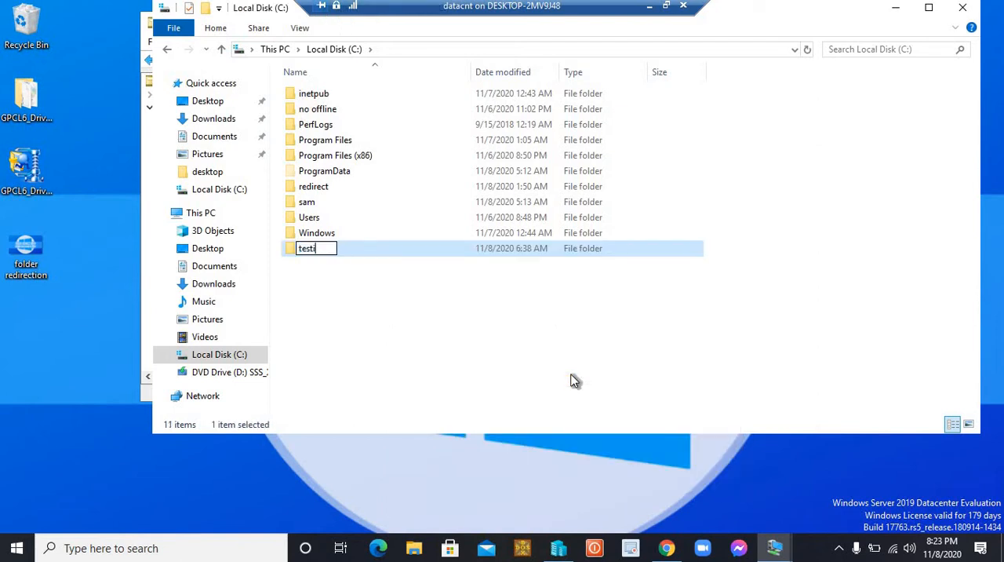
pyautogui.click(389, 313)
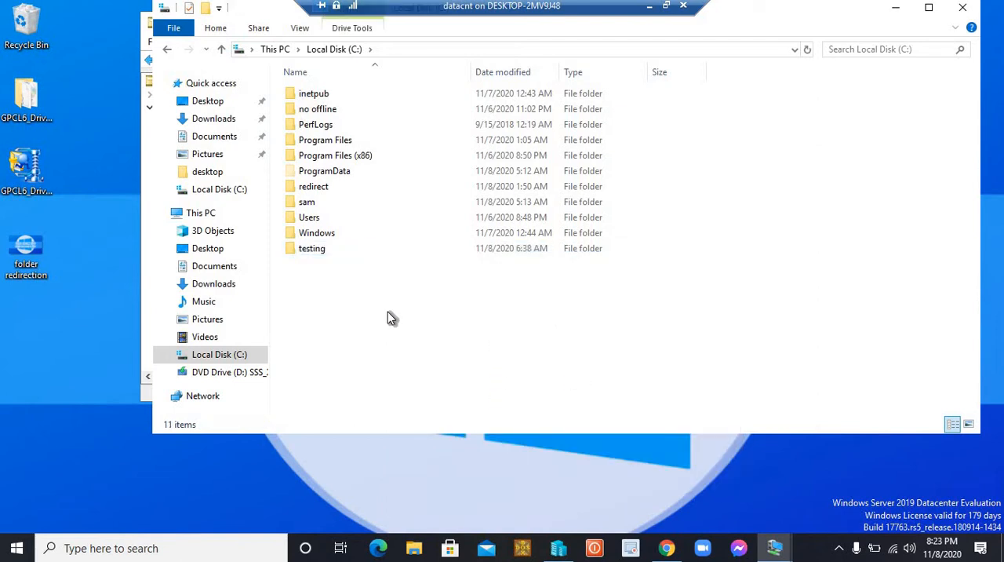
# Open the network sharing settings of the testing folder and add Everyone to the people it is shared with
pyautogui.click(322, 249)
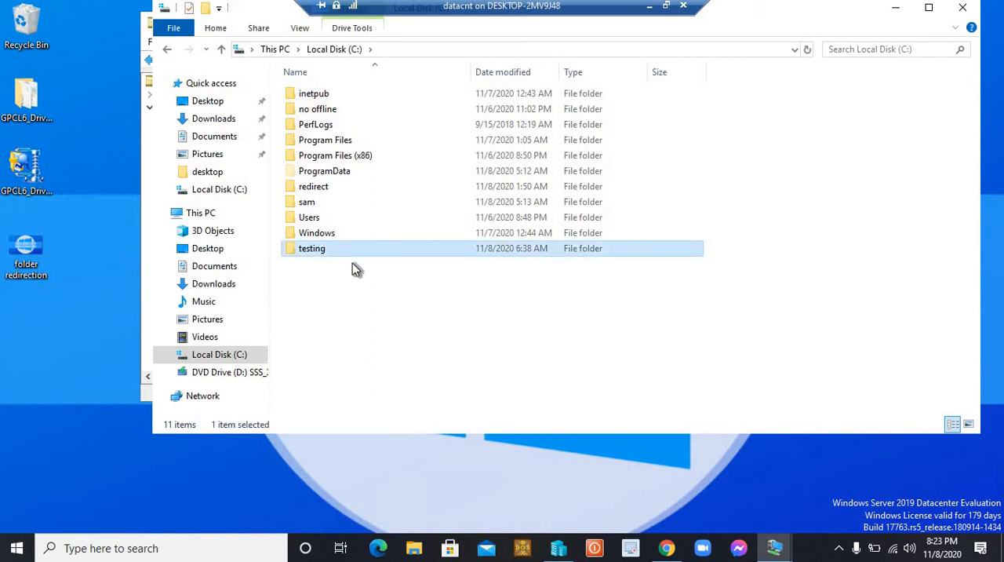
pyautogui.rightClick(311, 251)
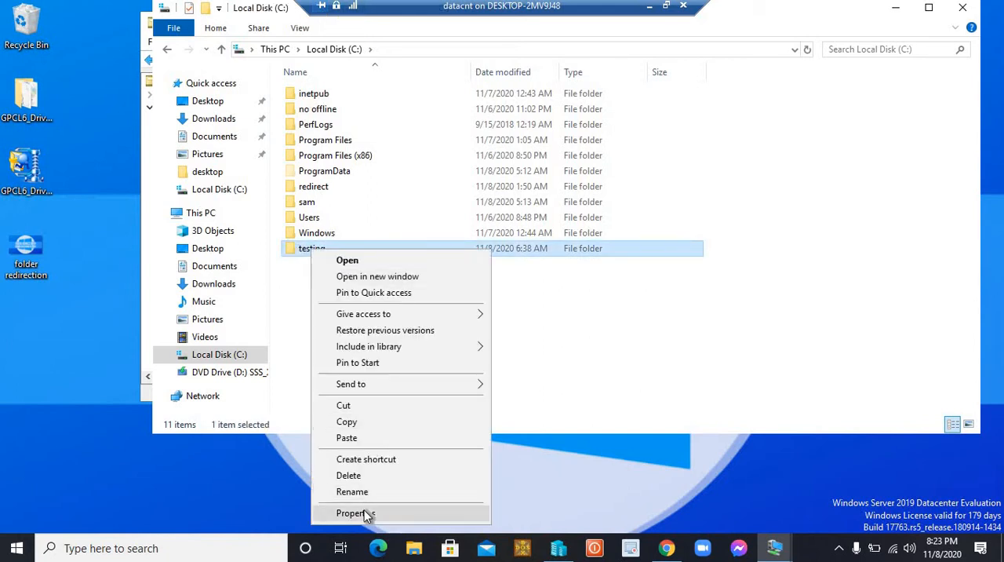
pyautogui.click(365, 511)
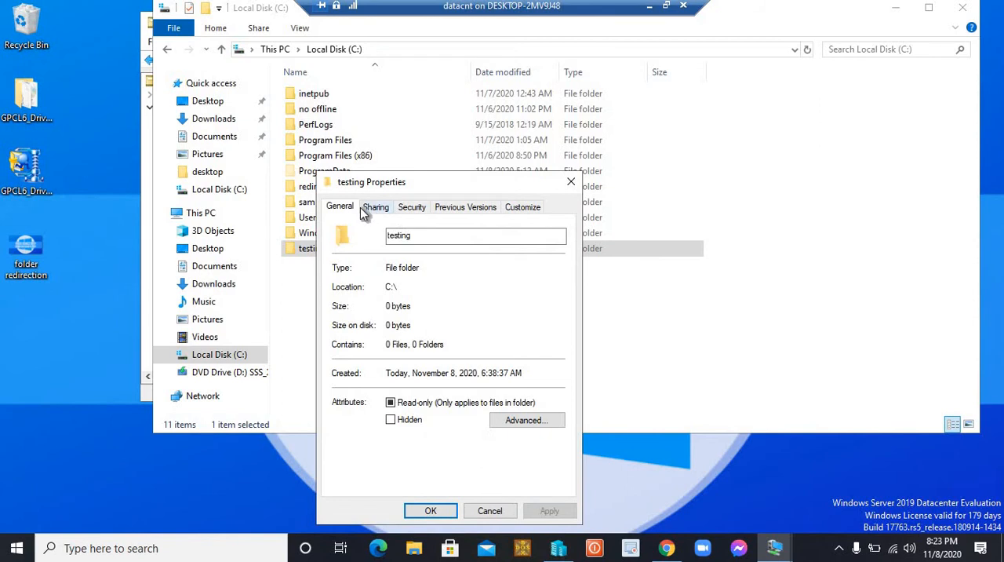
pyautogui.click(367, 208)
pyautogui.click(365, 305)
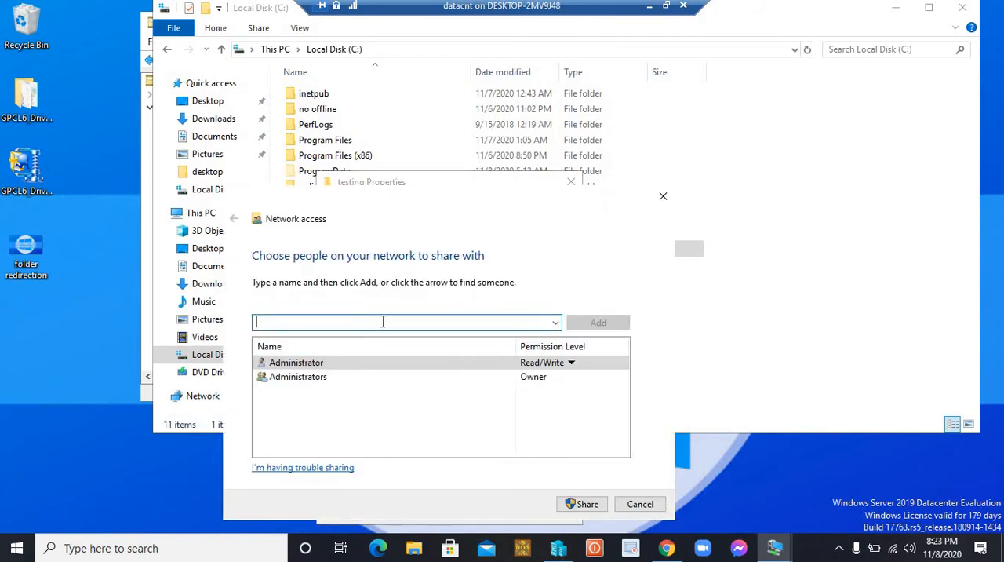
pyautogui.write('everyone')
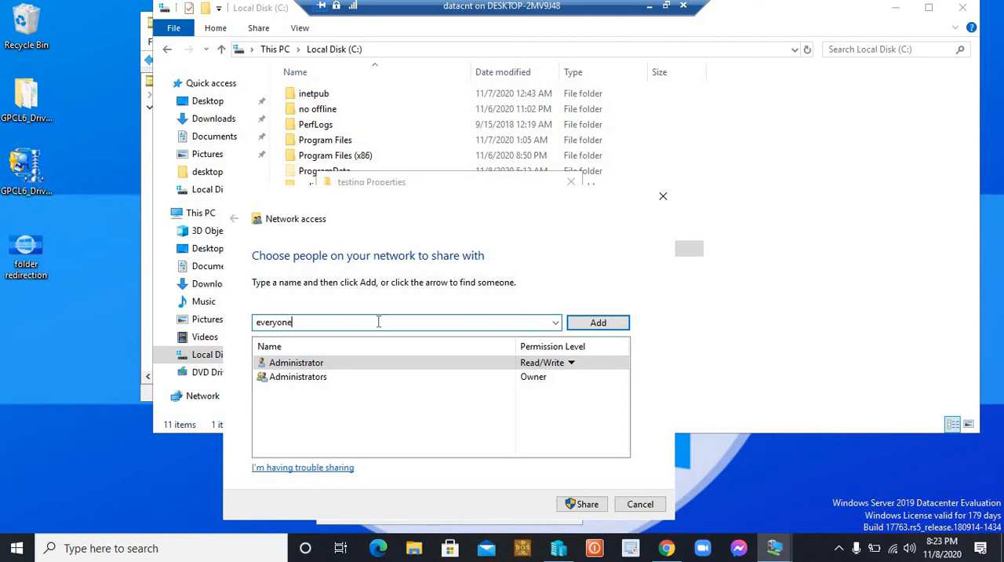
pyautogui.click(600, 323)
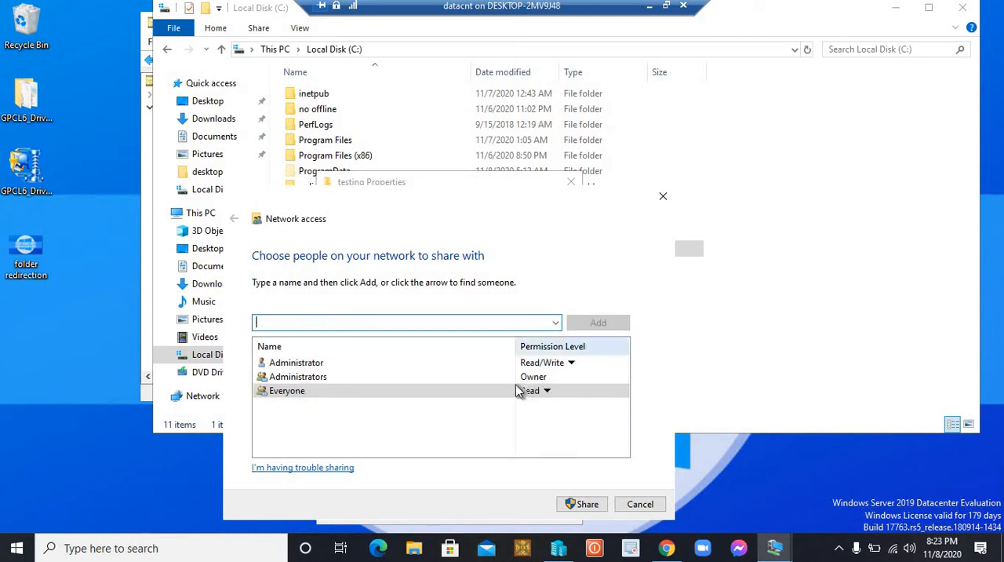
# Give Everyone the Read/Write permission level, share the testing folder and close its properties
pyautogui.click(549, 390)
pyautogui.click(588, 409)
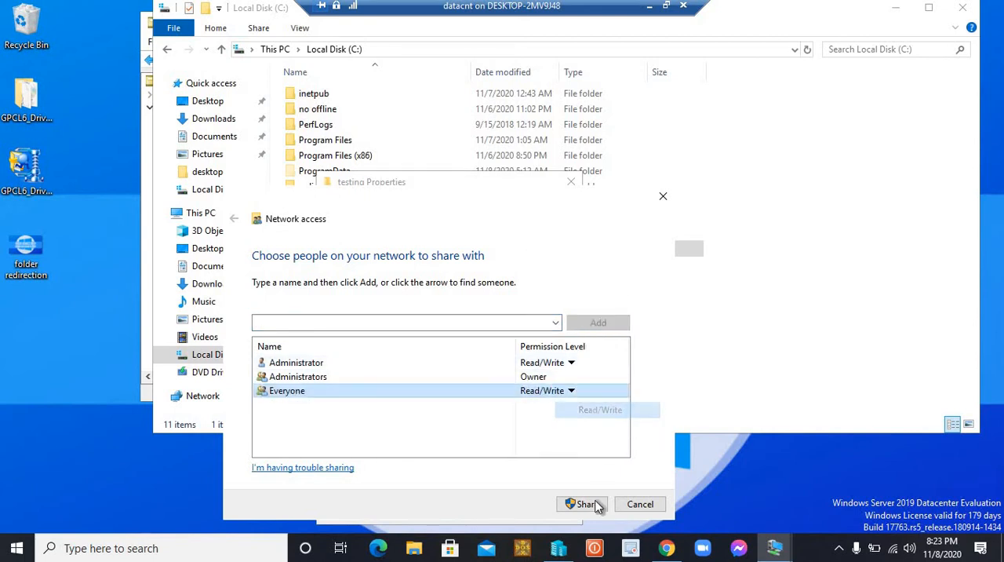
pyautogui.click(586, 504)
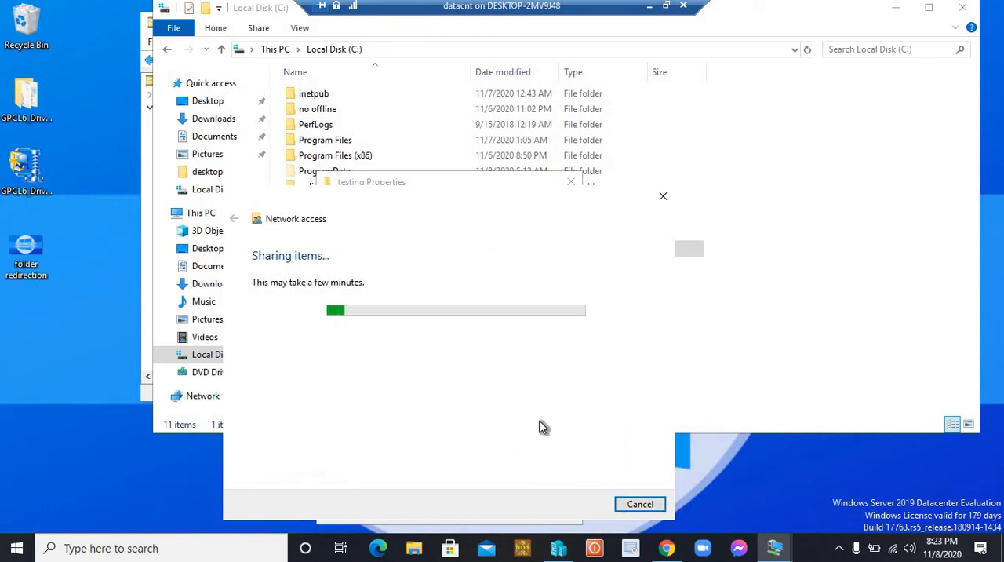
pyautogui.click(637, 506)
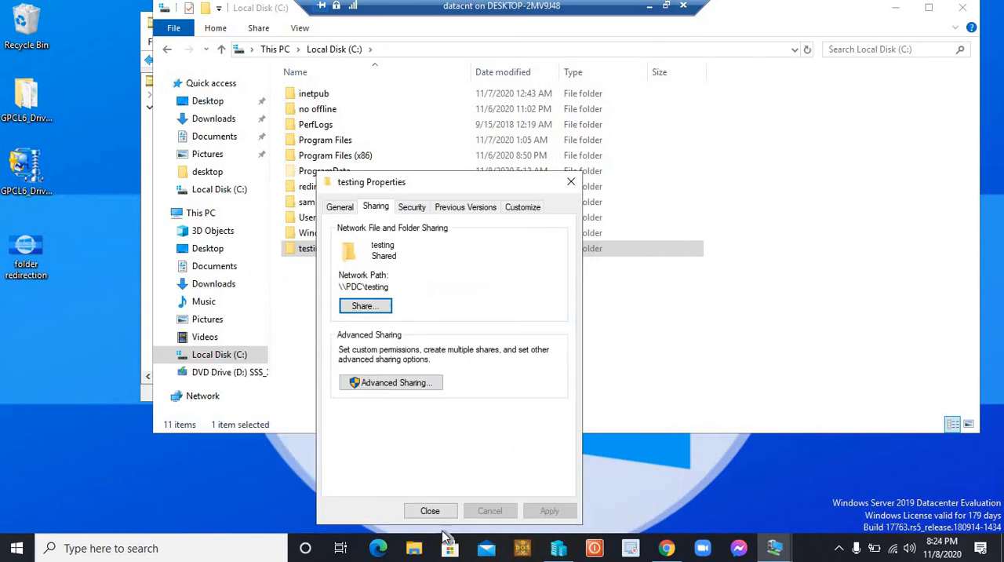
pyautogui.click(436, 512)
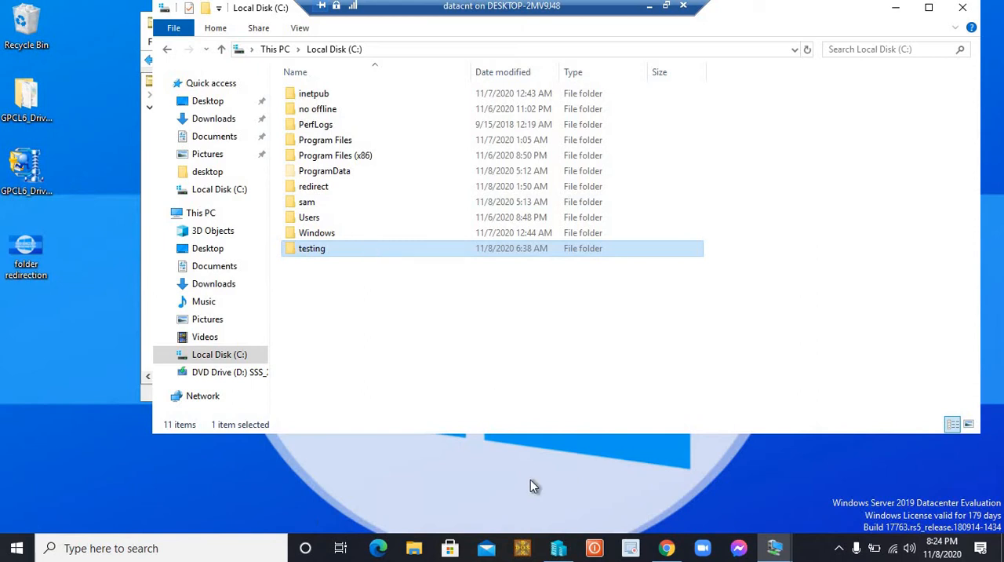
# Return to Active Directory Users and Computers, select the testing1 user in the testing unit and reposition the window
pyautogui.moveTo(773, 551)
pyautogui.click(895, 7)
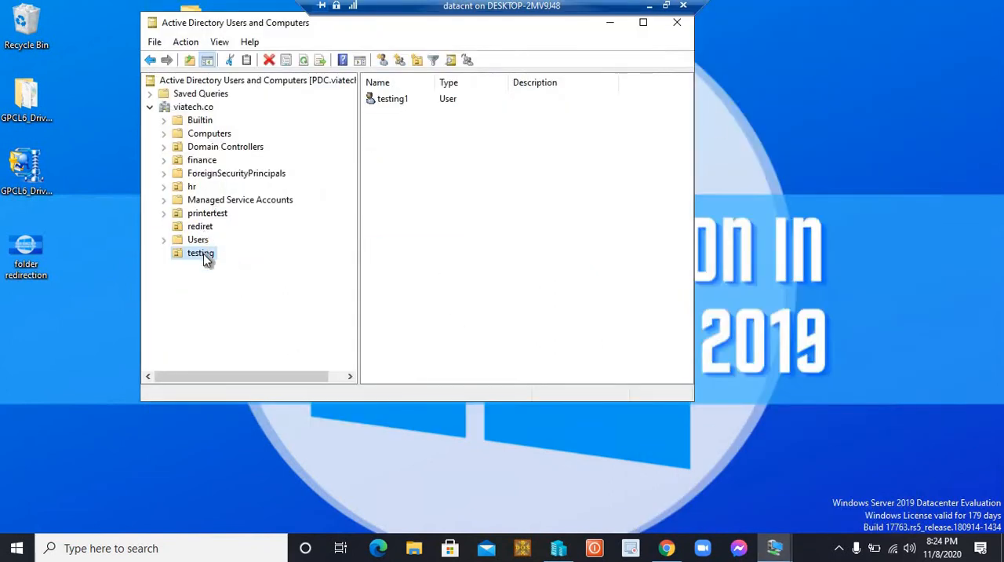
pyautogui.click(419, 144)
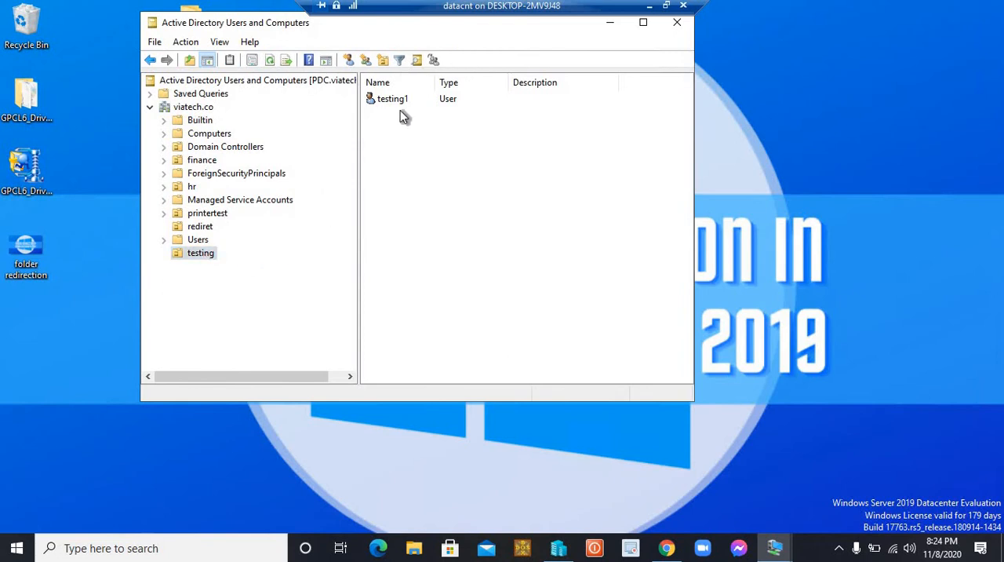
pyautogui.click(202, 254)
pyautogui.click(395, 98)
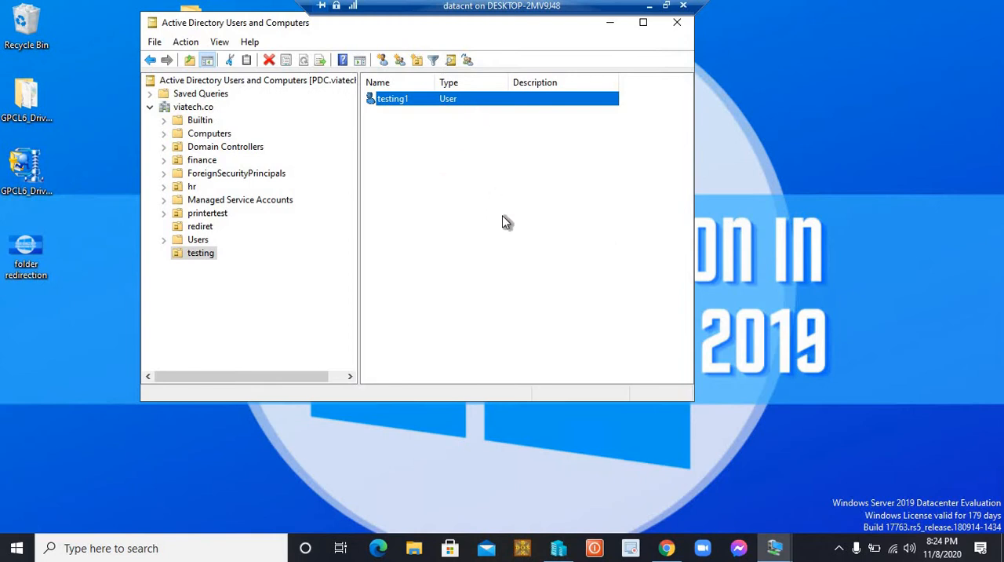
pyautogui.moveTo(268, 27); pyautogui.dragTo(363, 53)
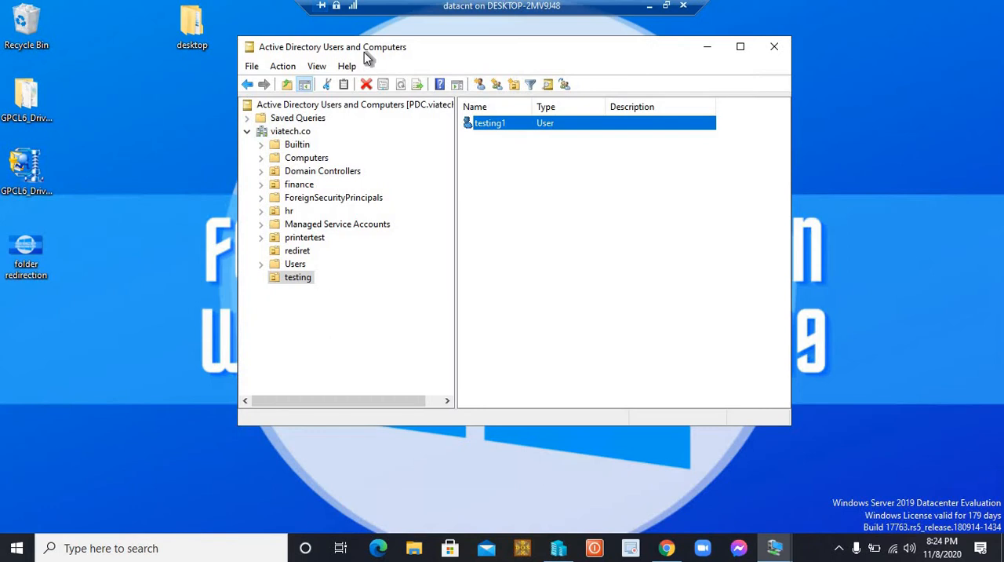
# Open the network share \\192.168.1.100\testing from the Run dialog to check that it is reachable
pyautogui.press('super+r')
pyautogui.write('\\\\')
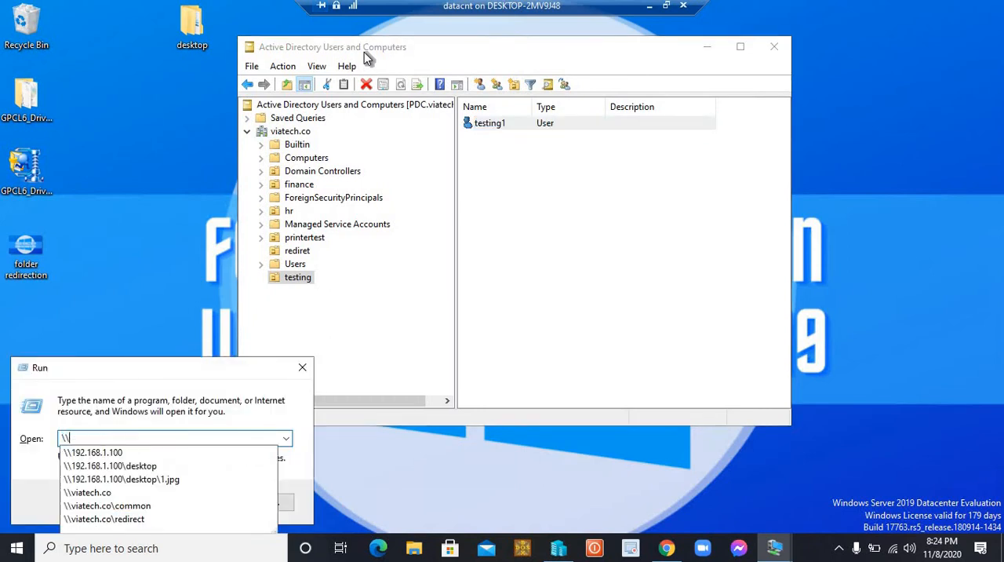
pyautogui.press('Up')
pyautogui.press('Escape')
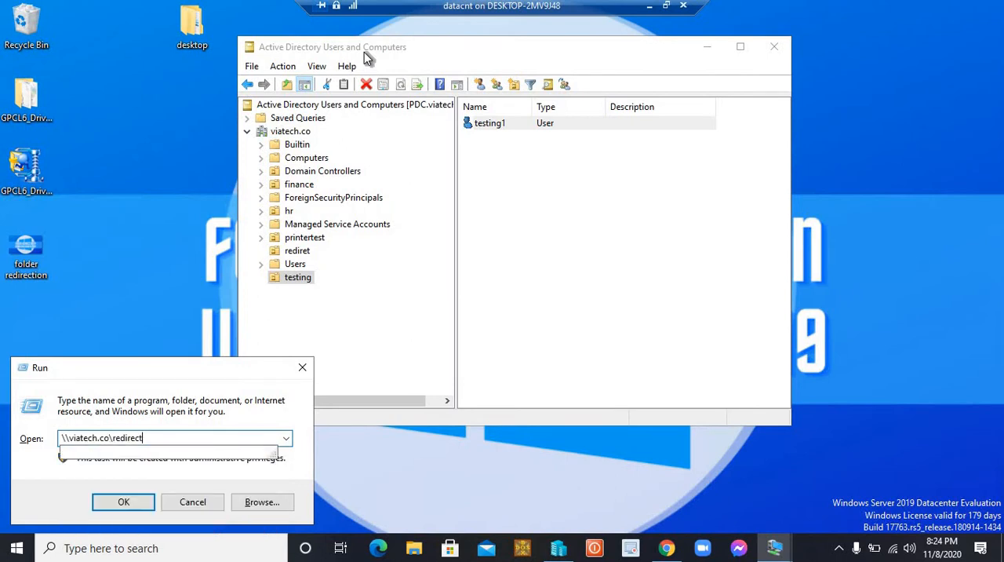
pyautogui.press('BackSpace')
pyautogui.press('BackSpace')
pyautogui.press('BackSpace')
pyautogui.press('BackSpace')
pyautogui.press('BackSpace')
pyautogui.press('BackSpace')
pyautogui.press('BackSpace')
pyautogui.press('BackSpace')
pyautogui.press('BackSpace')
pyautogui.press('BackSpace')
pyautogui.press('BackSpace')
pyautogui.press('BackSpace')
pyautogui.press('BackSpace')
pyautogui.press('BackSpace')
pyautogui.press('BackSpace')
pyautogui.press('BackSpace')
pyautogui.press('BackSpace')
pyautogui.press('BackSpace')
pyautogui.press('BackSpace')
pyautogui.press('BackSpace')
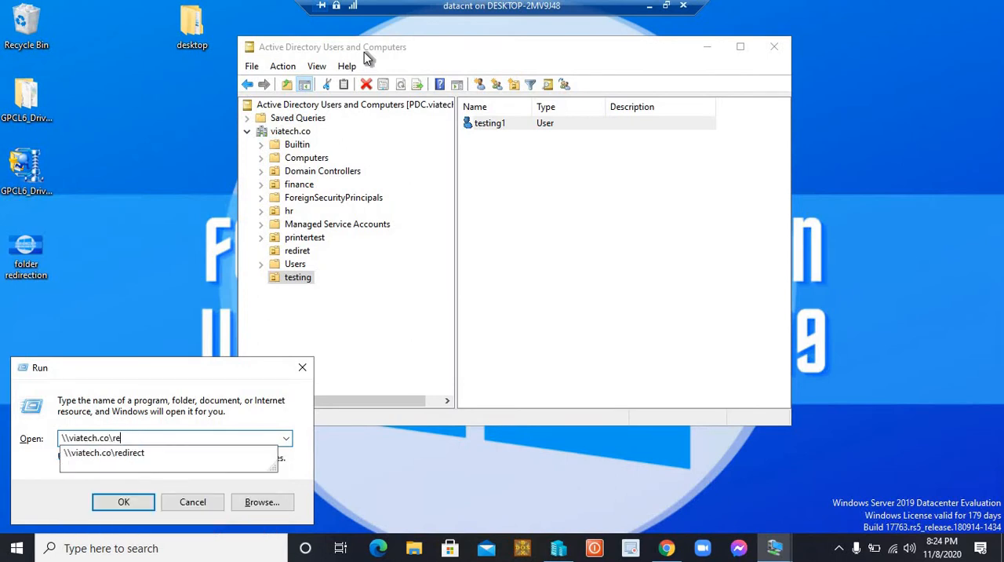
pyautogui.write('\\\\')
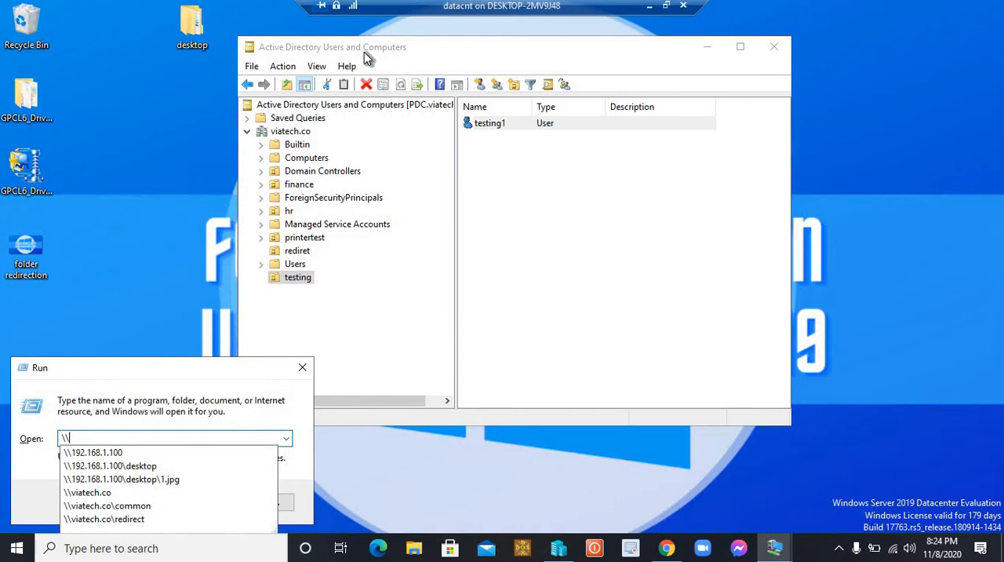
pyautogui.press('Down')
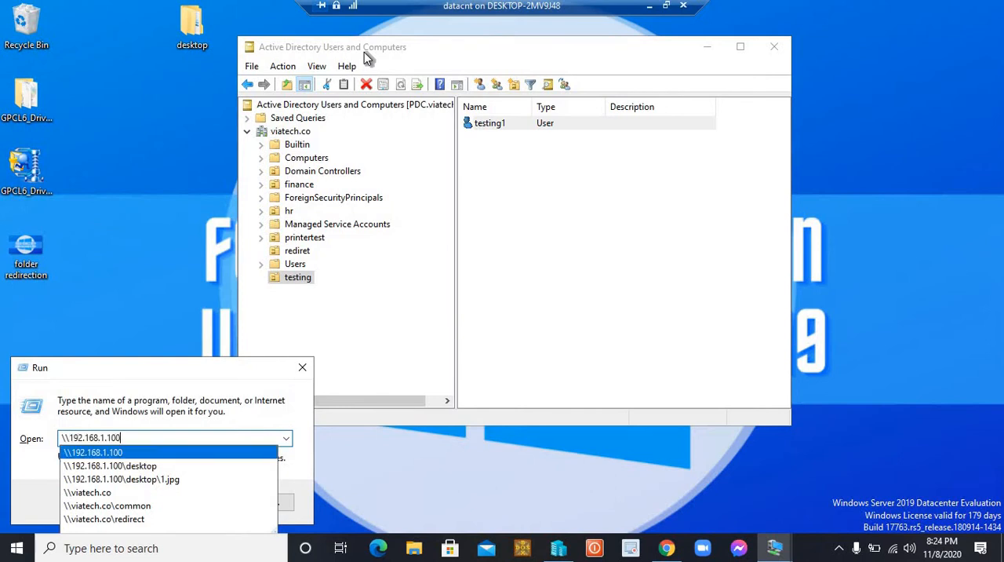
pyautogui.write('\\testing')
pyautogui.press('Return')
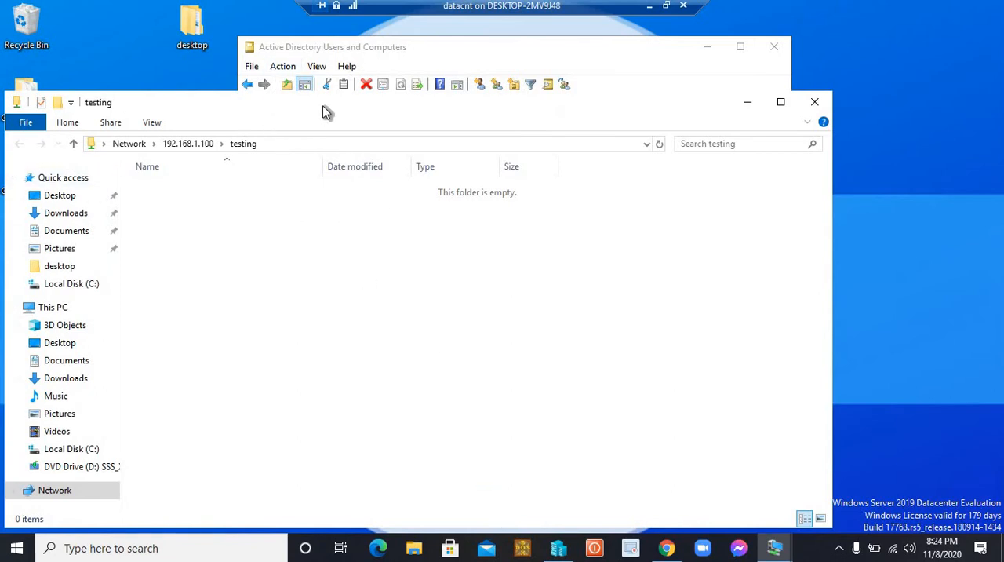
pyautogui.moveTo(323, 104); pyautogui.dragTo(378, 103)
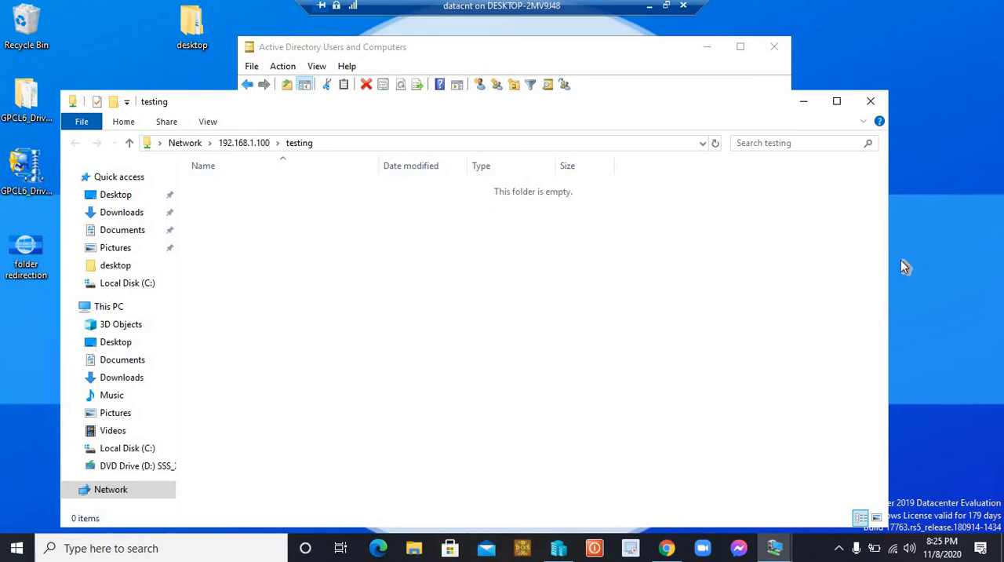
# Close the shared folder window and Active Directory Users and Computers, and run gpmc.msc to open Group Policy Management
pyautogui.click(871, 101)
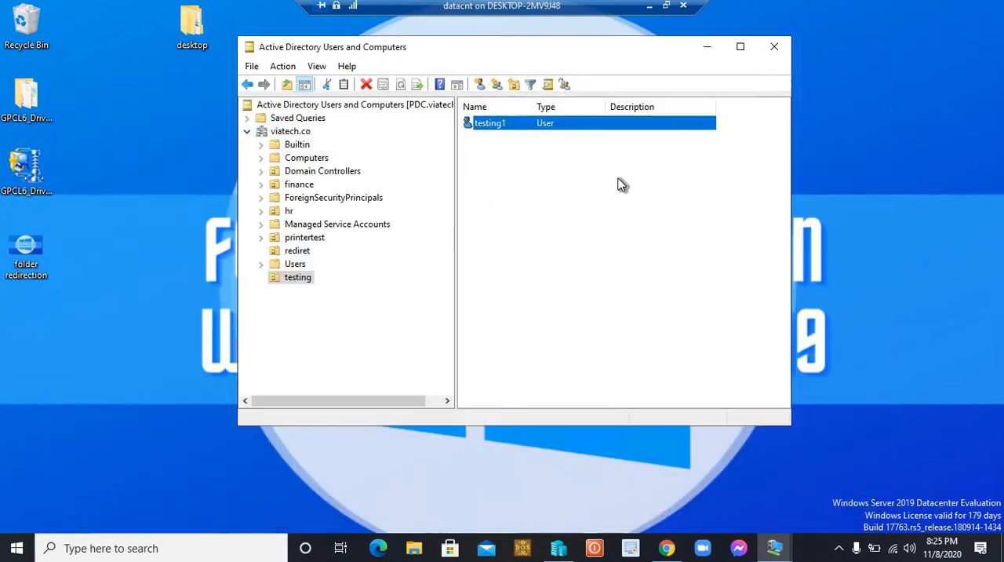
pyautogui.click(777, 47)
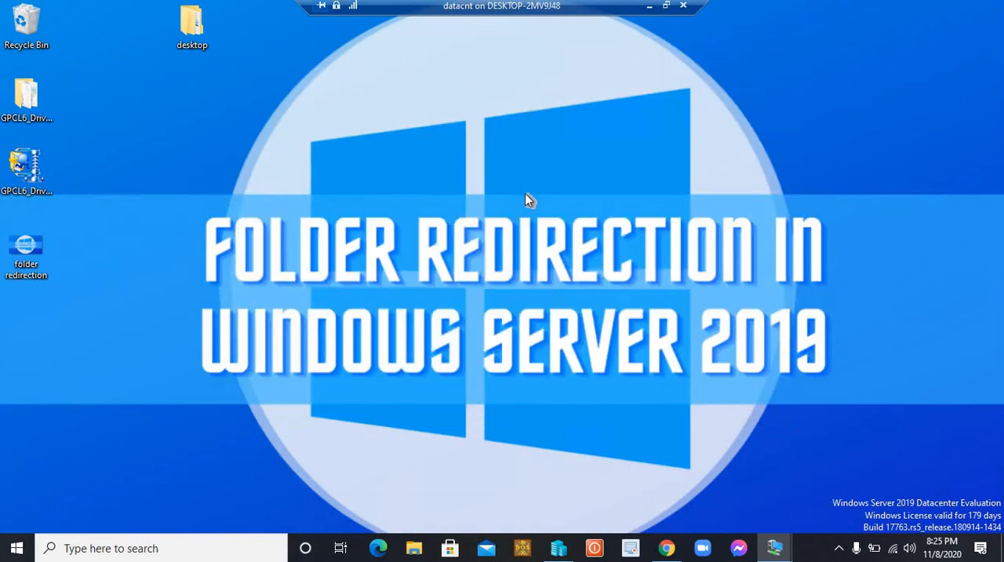
pyautogui.press('super+r')
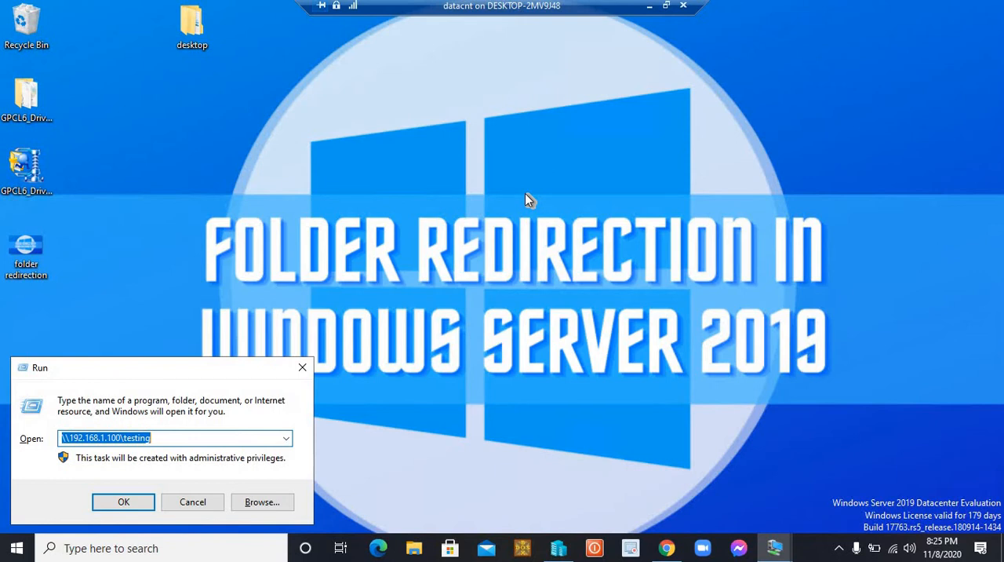
pyautogui.write('ds')
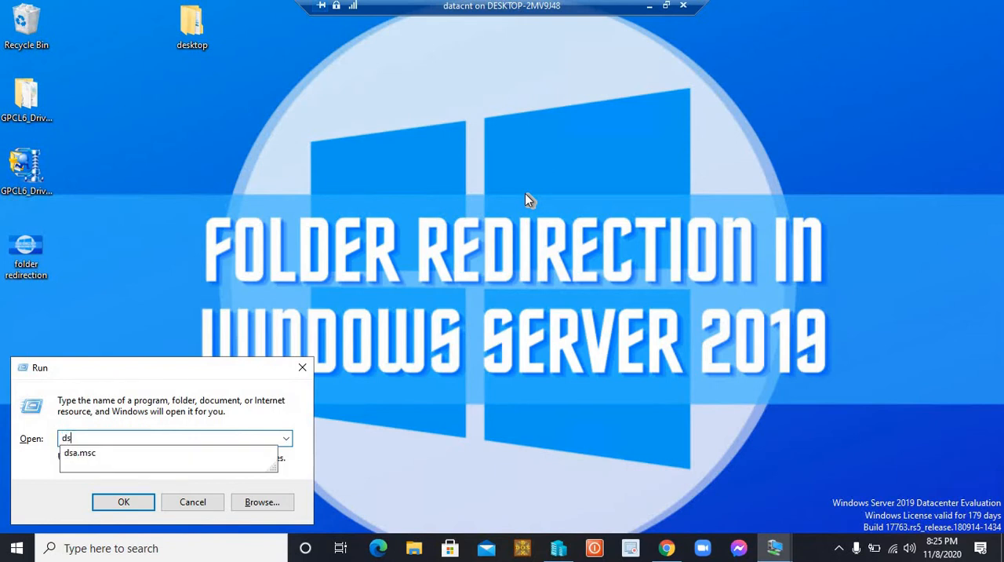
pyautogui.press('BackSpace')
pyautogui.press('BackSpace')
pyautogui.write('gpmc.msc')
pyautogui.press('Return')
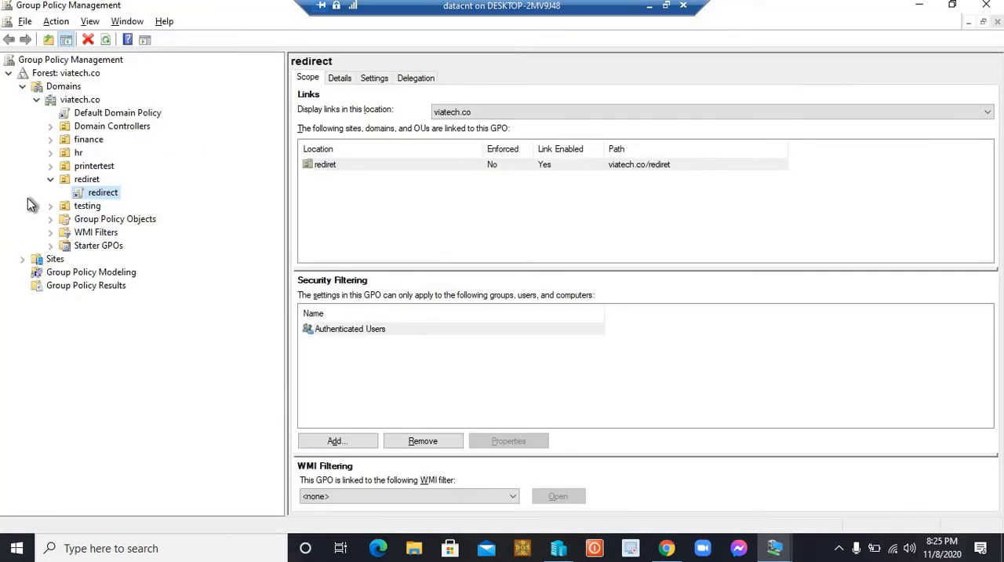
# Create a GPO named reidrecting in the testing organizational unit and link it there, with no source starter GPO
pyautogui.click(50, 180)
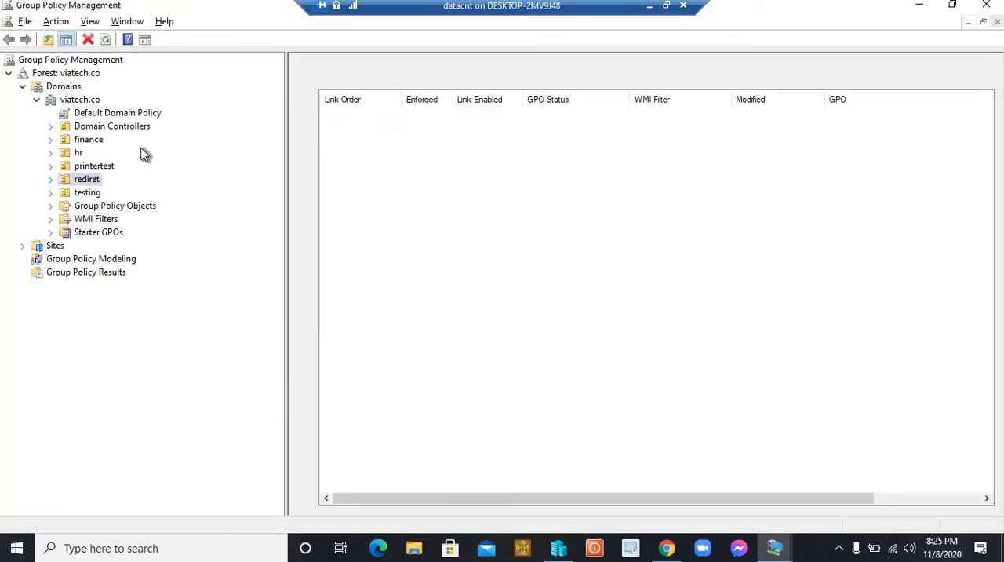
pyautogui.click(83, 195)
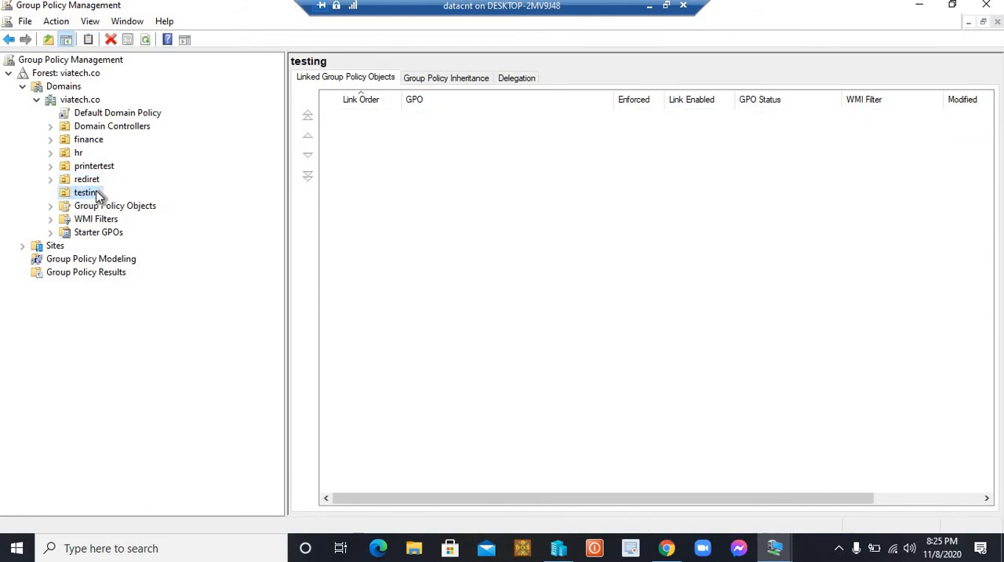
pyautogui.rightClick(96, 195)
pyautogui.click(134, 201)
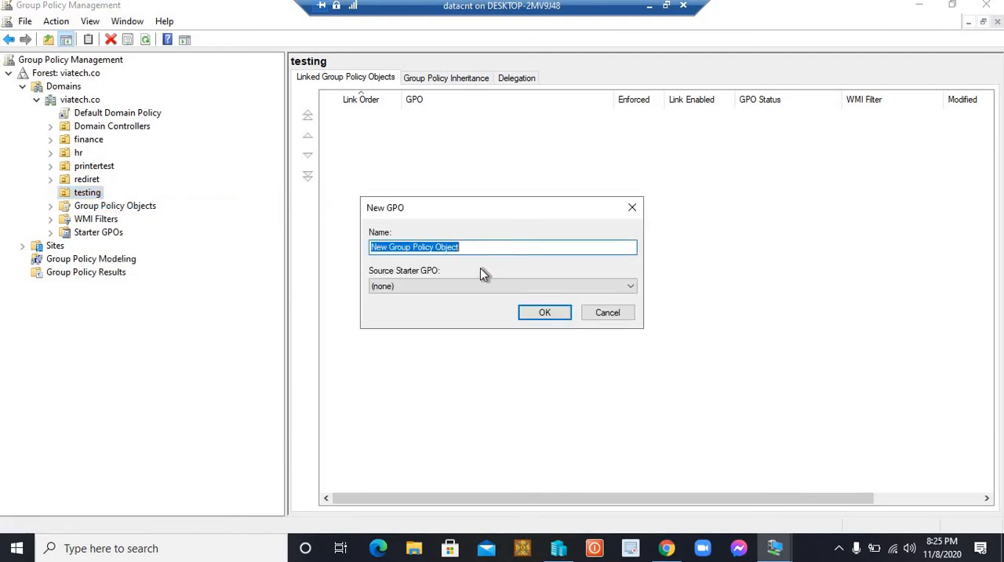
pyautogui.write('reidre')
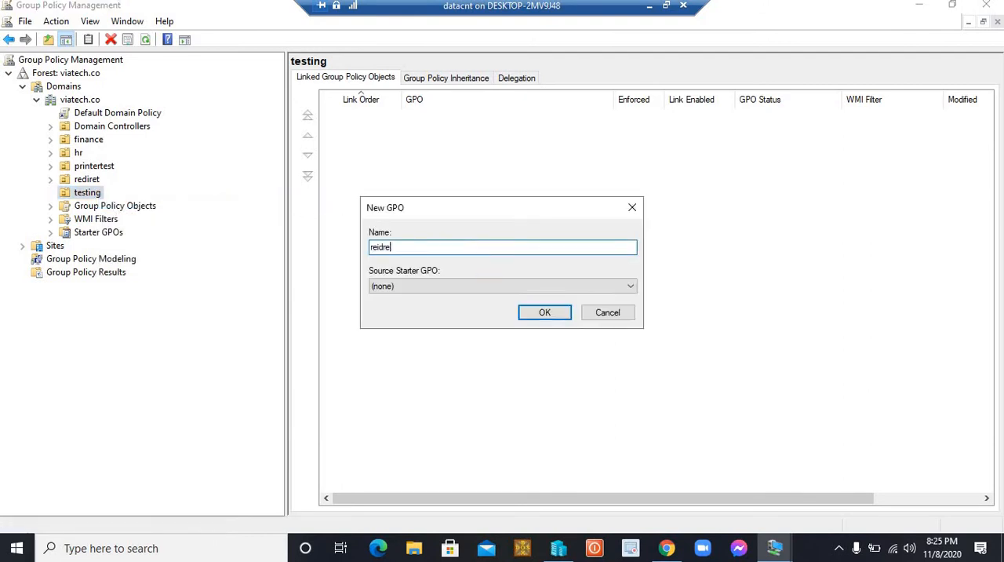
pyautogui.write('cting')
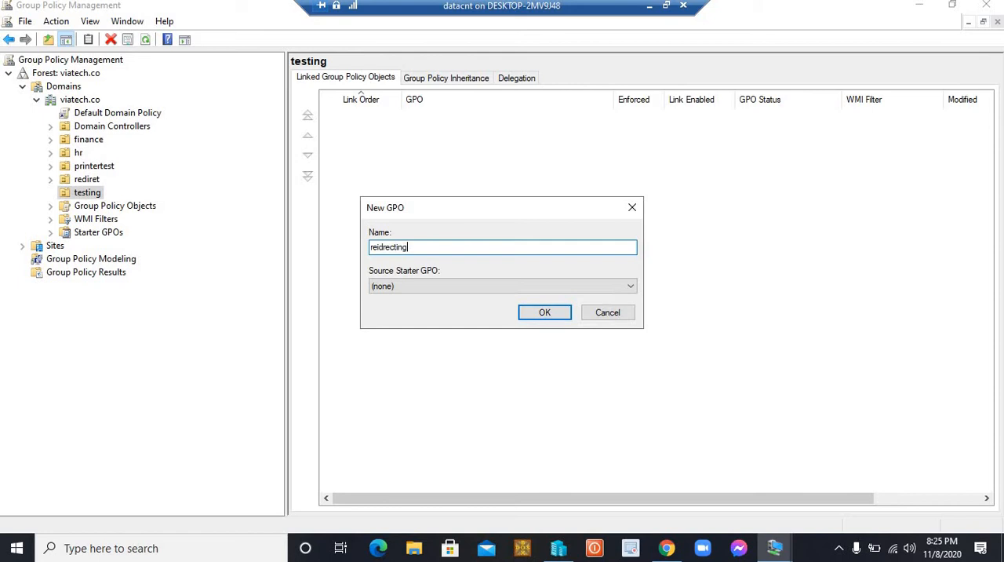
pyautogui.click(526, 313)
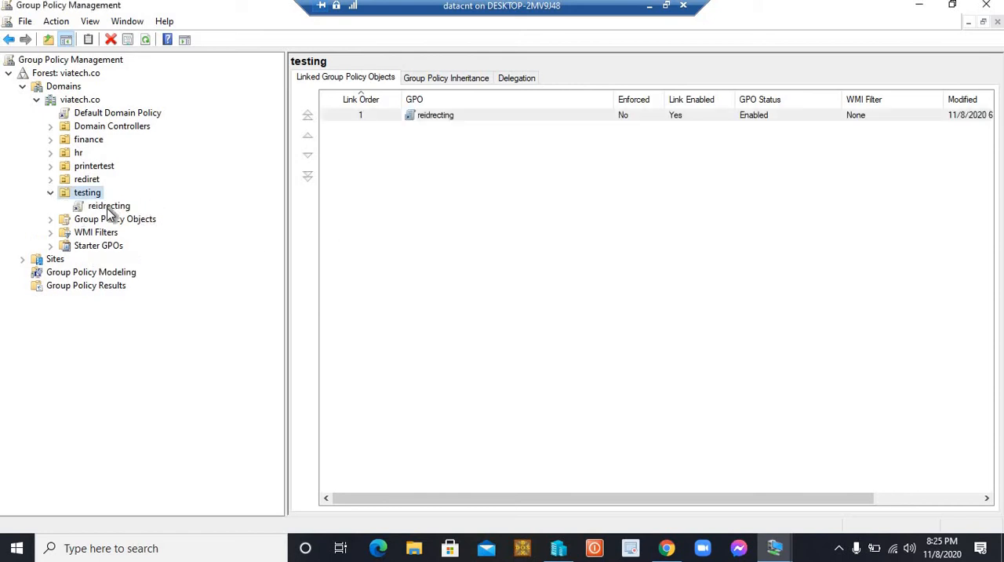
# Open the reidrecting GPO of the testing unit for editing and widen the editor's tree area
pyautogui.click(109, 207)
pyautogui.click(632, 213)
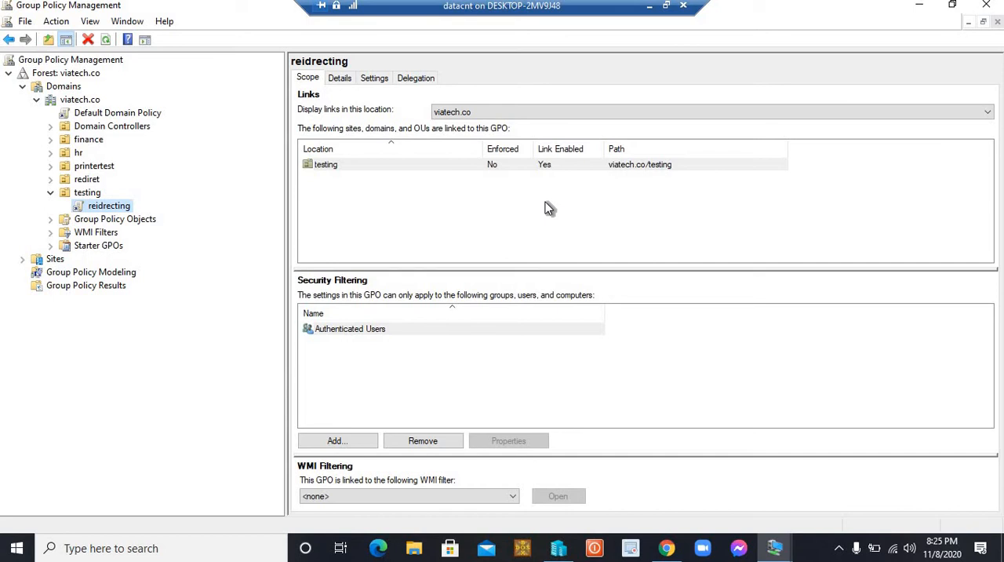
pyautogui.rightClick(105, 206)
pyautogui.click(138, 213)
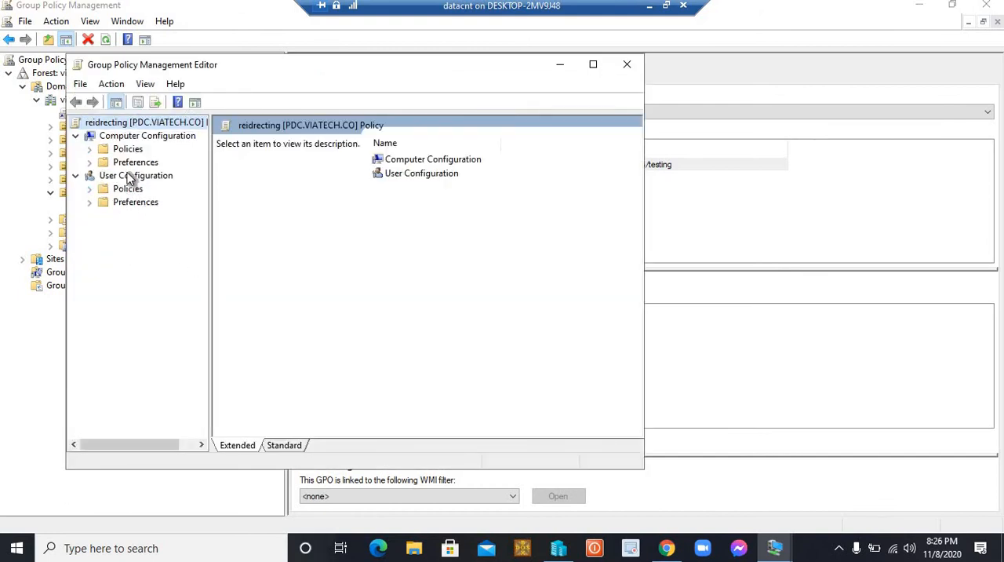
pyautogui.moveTo(208, 160); pyautogui.dragTo(264, 167)
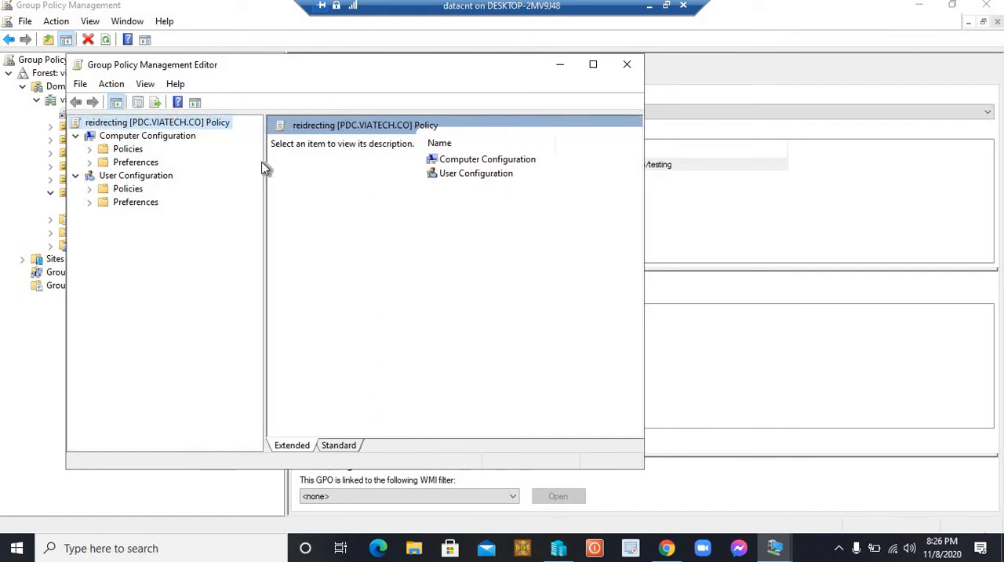
# Expand the user configuration policies down to the Folder Redirection node under Windows Settings
pyautogui.click(132, 139)
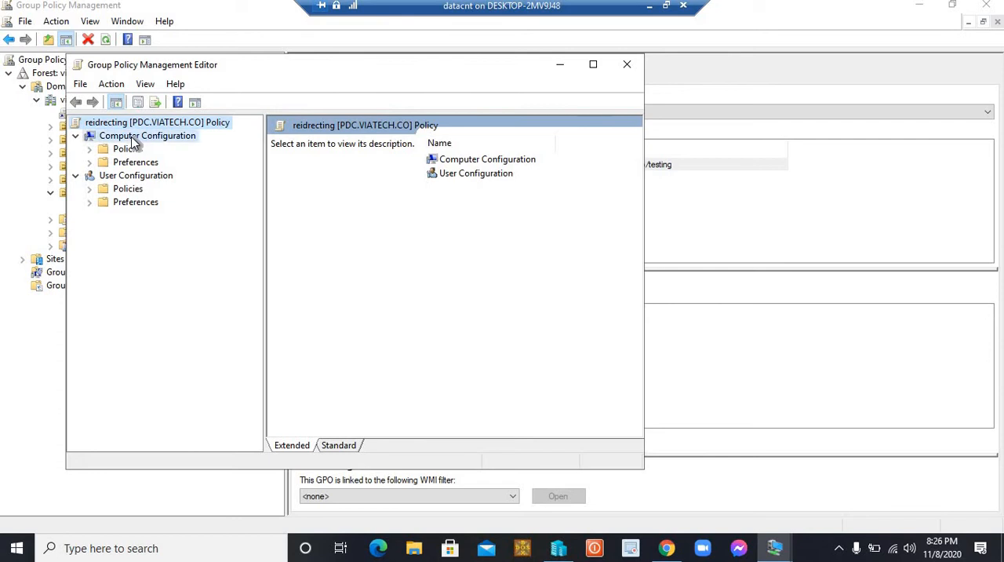
pyautogui.click(138, 176)
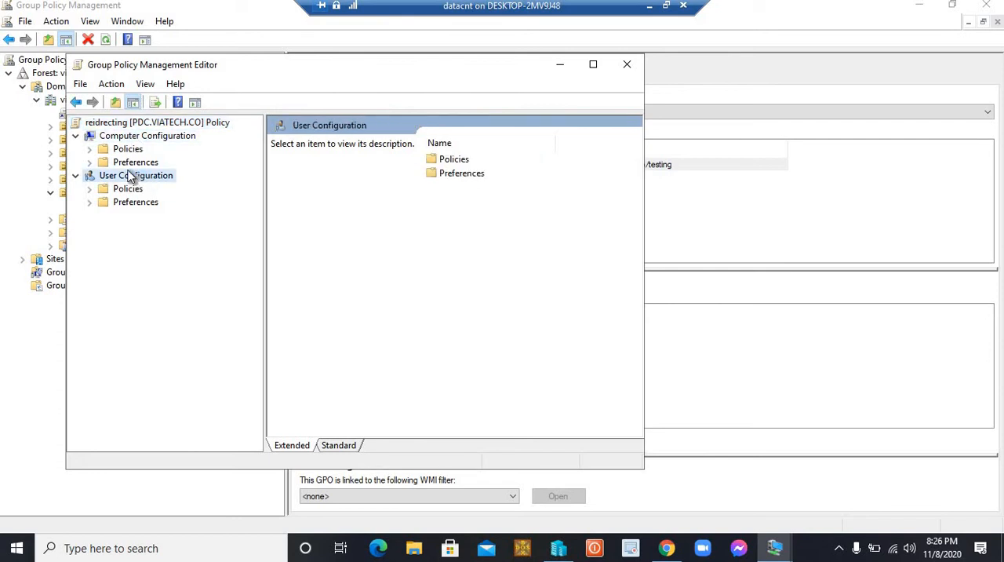
pyautogui.click(90, 189)
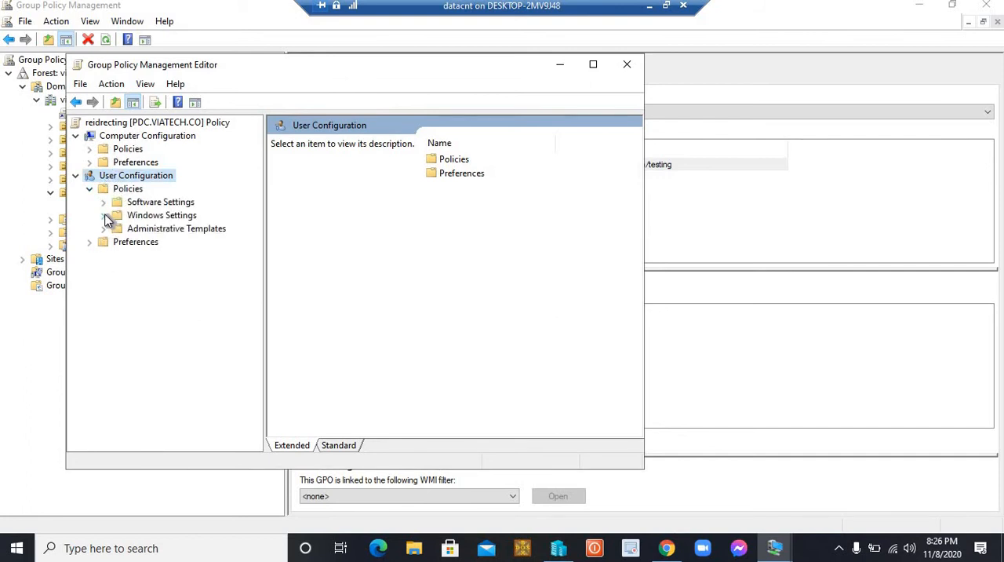
pyautogui.click(103, 215)
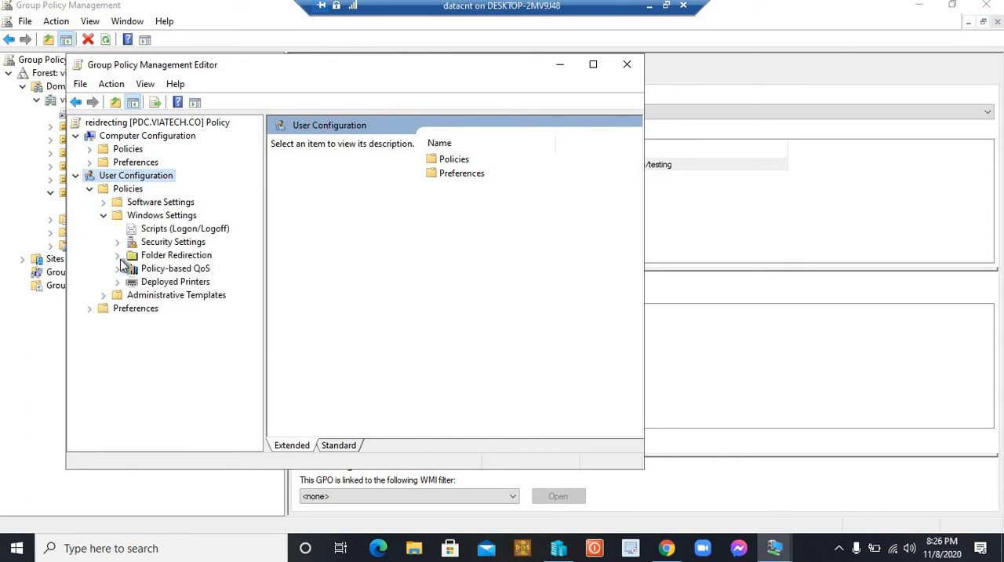
pyautogui.click(118, 258)
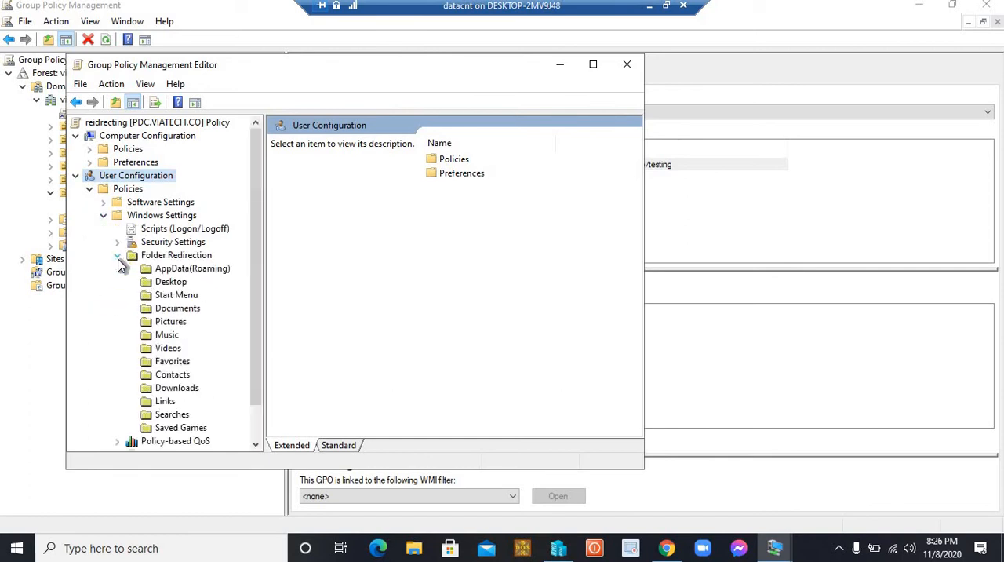
# Open the Desktop folder's redirection properties and choose Basic - Redirect everyone's folder to the same location
pyautogui.click(174, 283)
pyautogui.rightClick(351, 223)
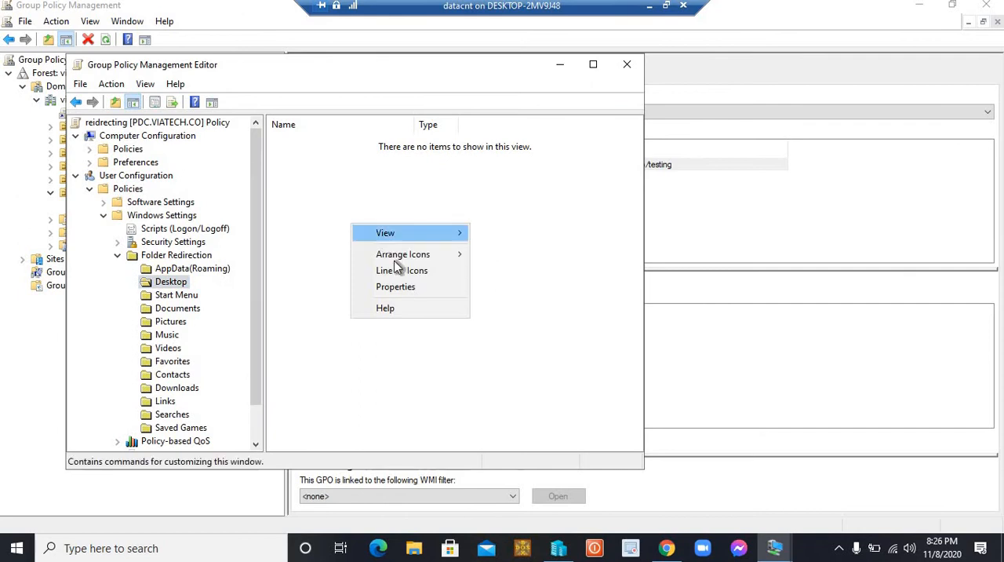
pyautogui.click(396, 286)
pyautogui.click(360, 188)
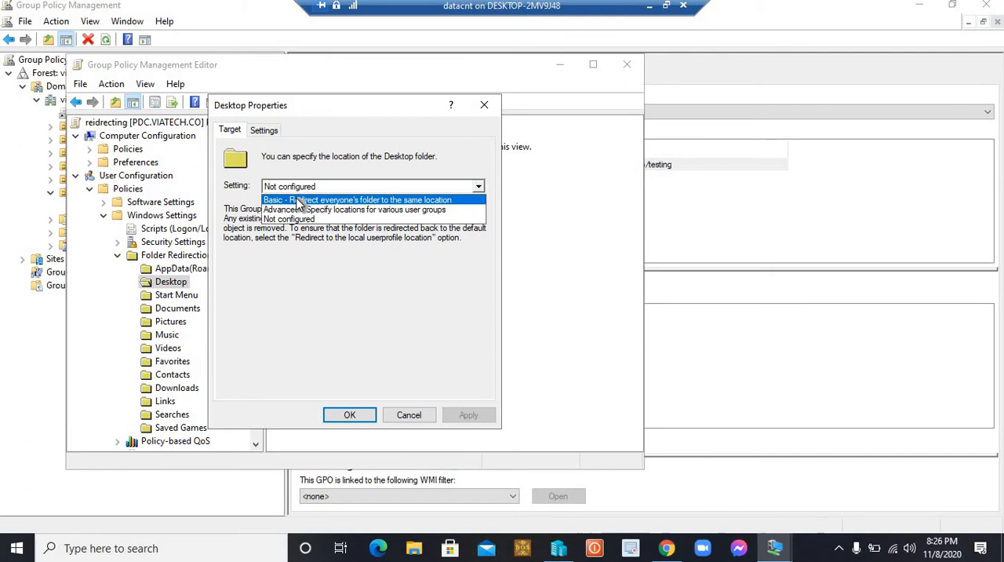
pyautogui.click(390, 200)
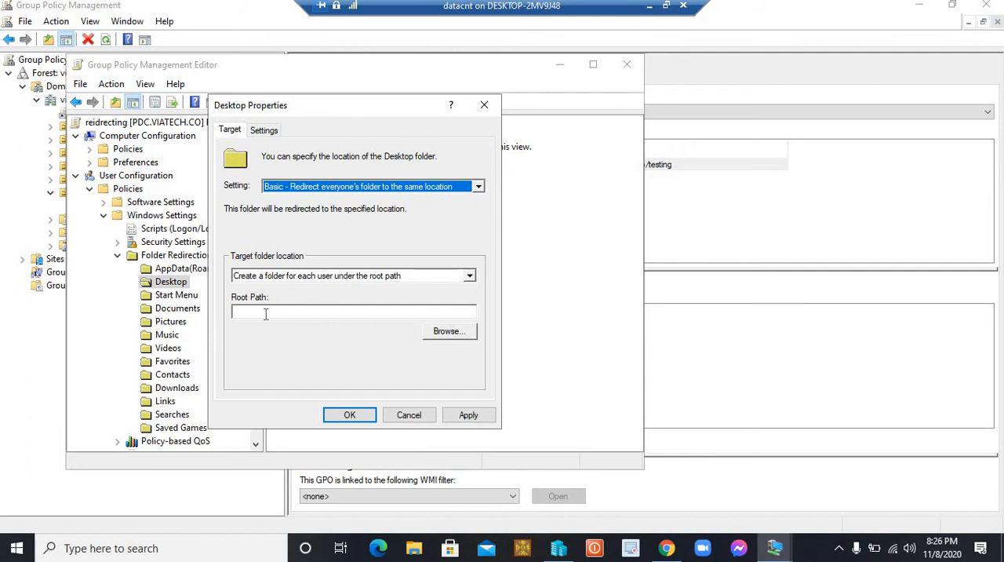
# Set the Desktop redirection root path to \\192.168.1.100\testing, apply it, accept the warning and close the properties
pyautogui.click(265, 313)
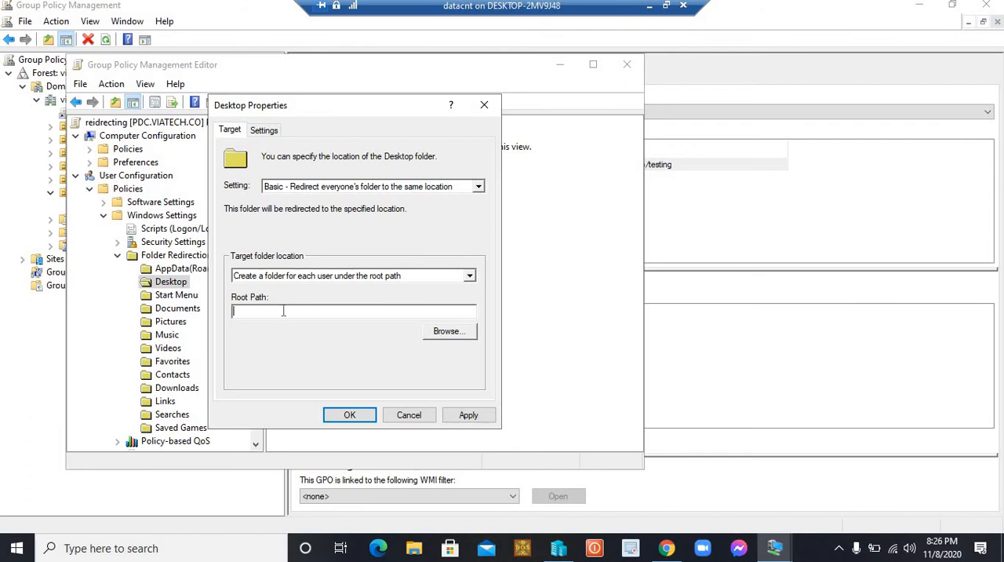
pyautogui.write('\\\\')
pyautogui.write('192.168.1.100\\testing')
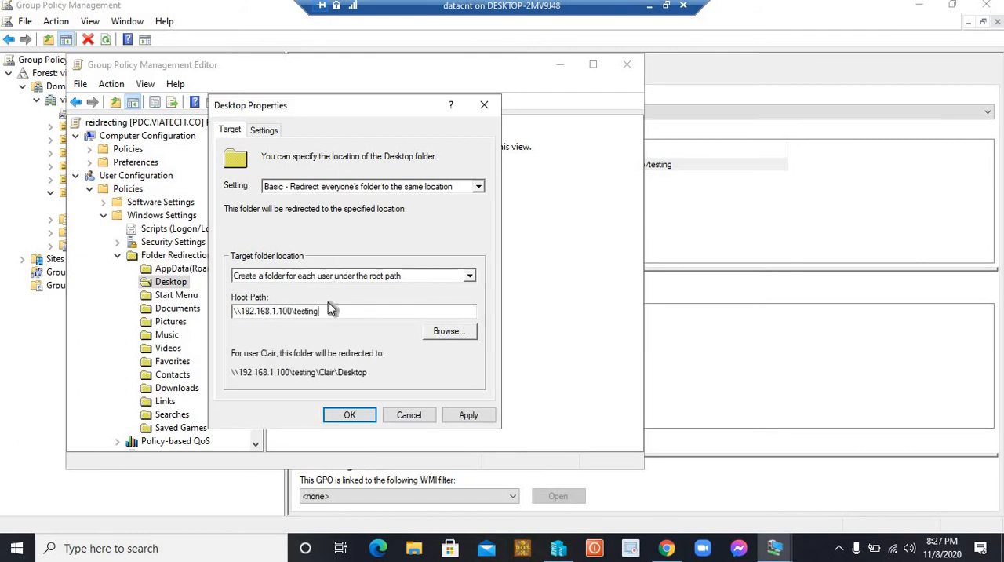
pyautogui.click(468, 414)
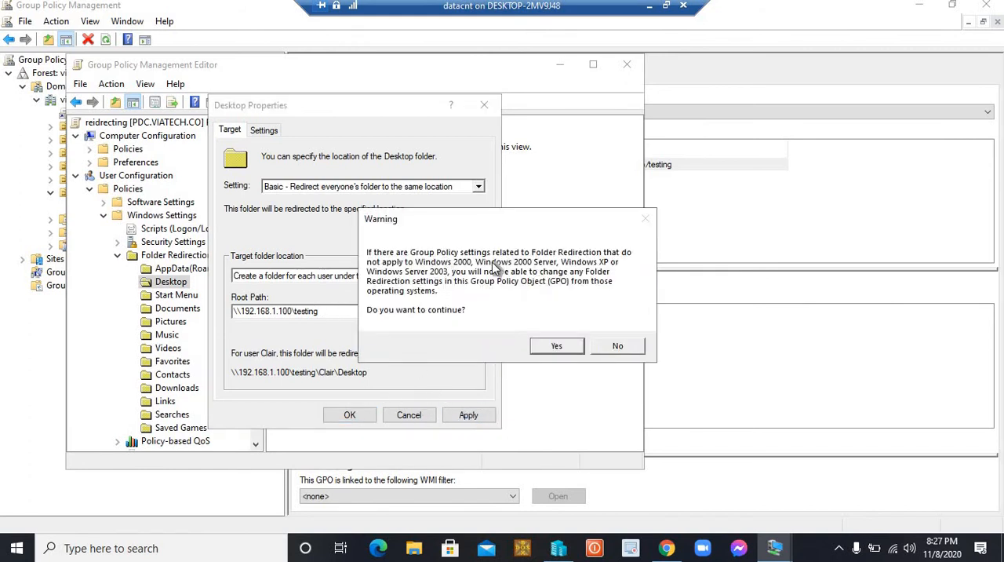
pyautogui.click(556, 348)
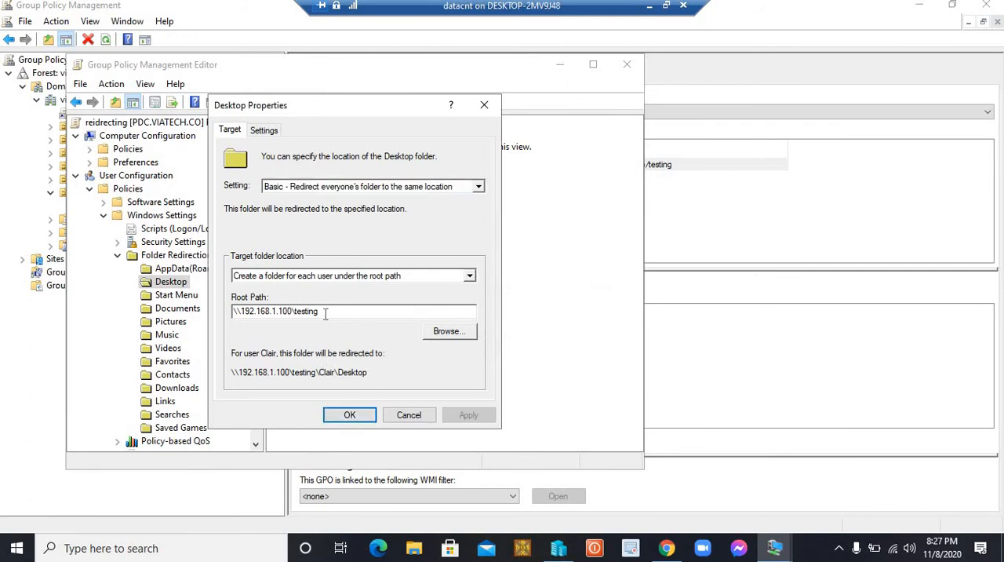
pyautogui.moveTo(325, 311); pyautogui.dragTo(229, 312)
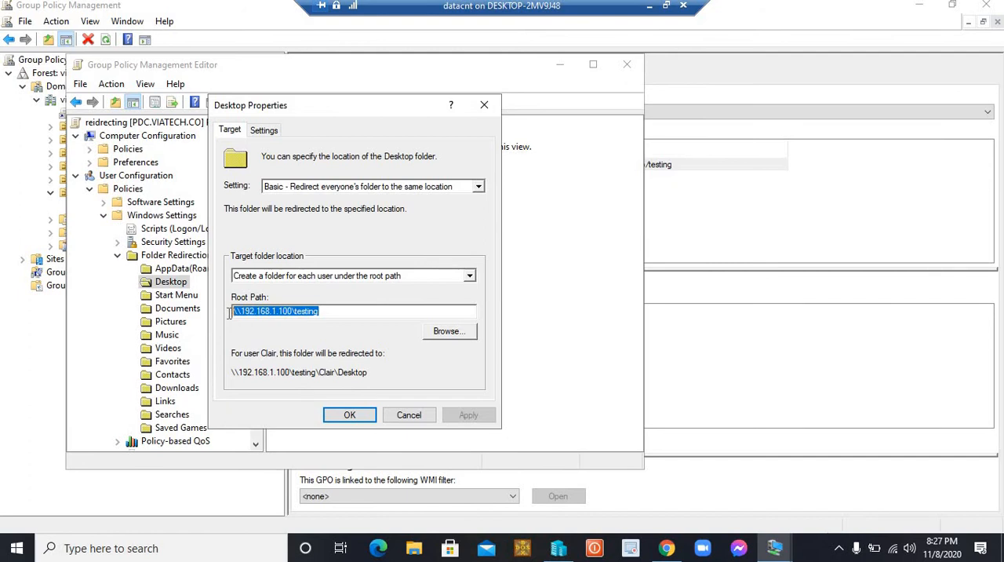
pyautogui.click(350, 318)
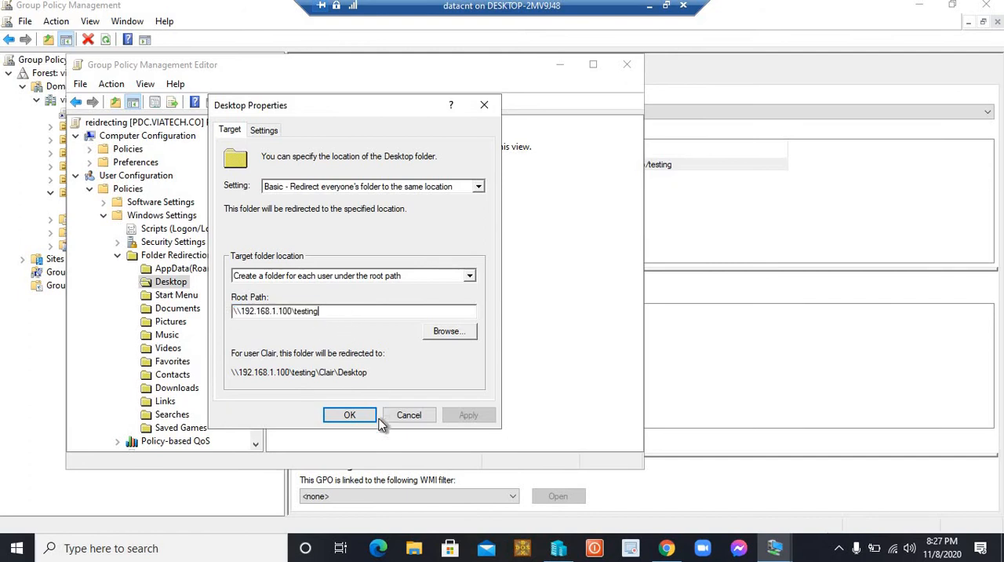
pyautogui.click(350, 415)
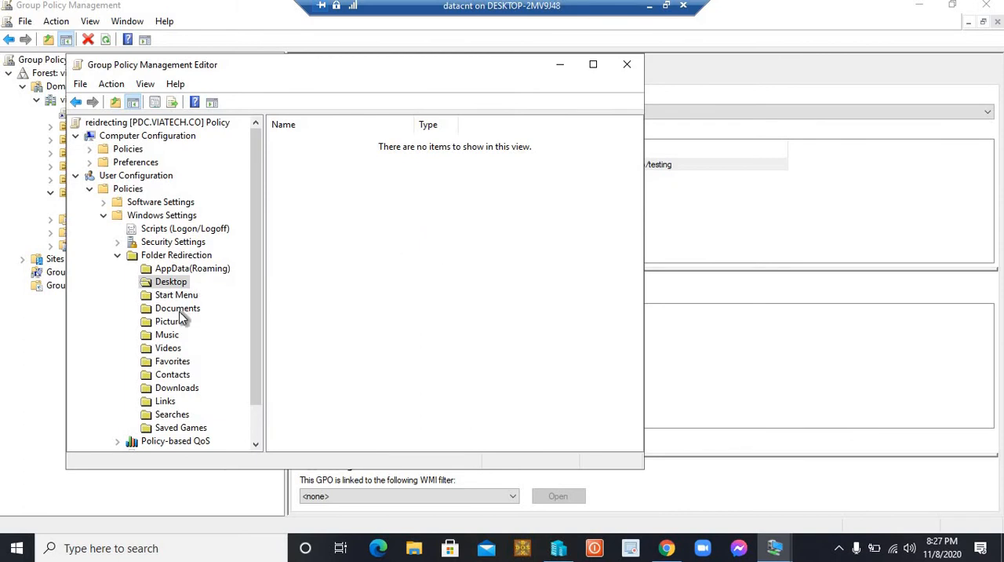
# Open the Documents folder's redirection properties and choose Basic - Redirect everyone's folder to the same location
pyautogui.click(180, 310)
pyautogui.rightClick(357, 243)
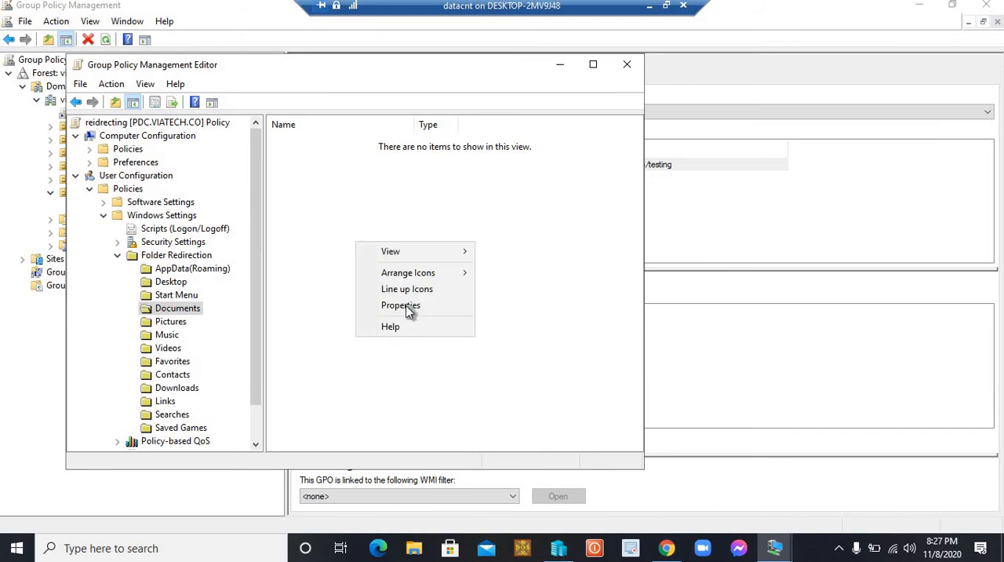
pyautogui.click(405, 308)
pyautogui.click(358, 186)
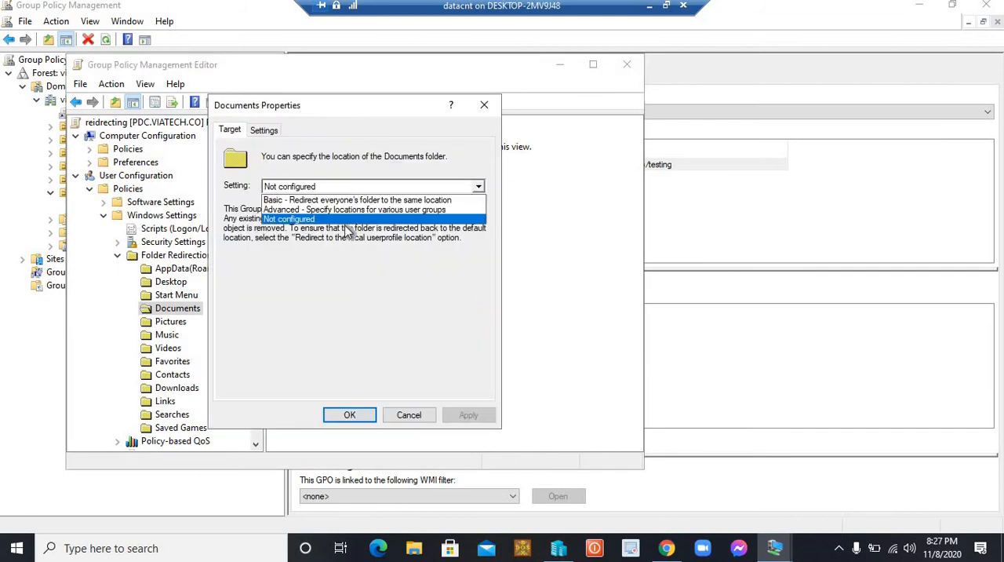
pyautogui.click(337, 198)
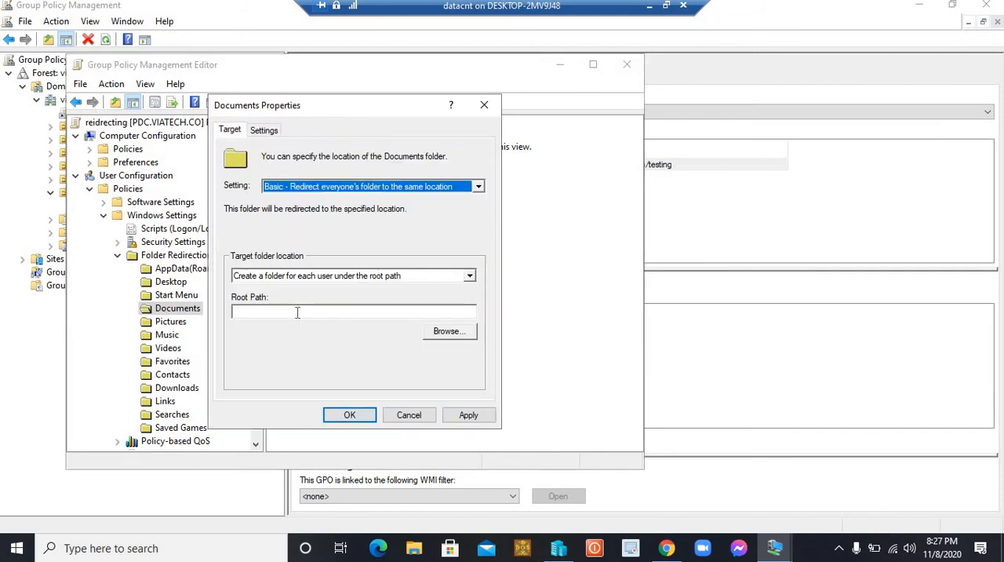
# Enter \\192.168.1.100\testing as the root path for the Documents folder redirection
pyautogui.click(297, 312)
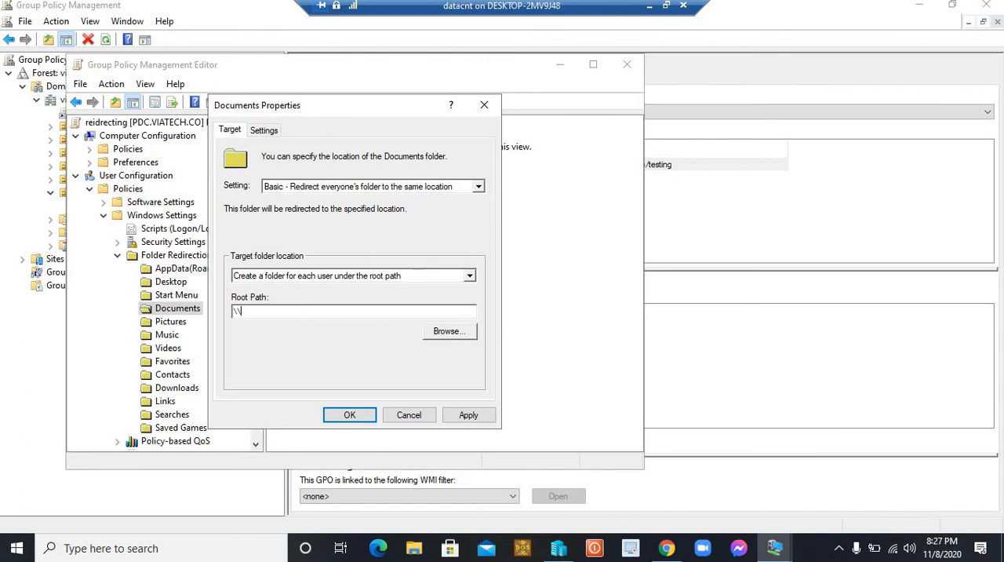
pyautogui.write('\\\\192.168')
pyautogui.write('.1.100\\s')
pyautogui.press('BackSpace')
pyautogui.write('teting')
pyautogui.press('BackSpace')
pyautogui.press('BackSpace')
pyautogui.press('BackSpace')
pyautogui.press('BackSpace')
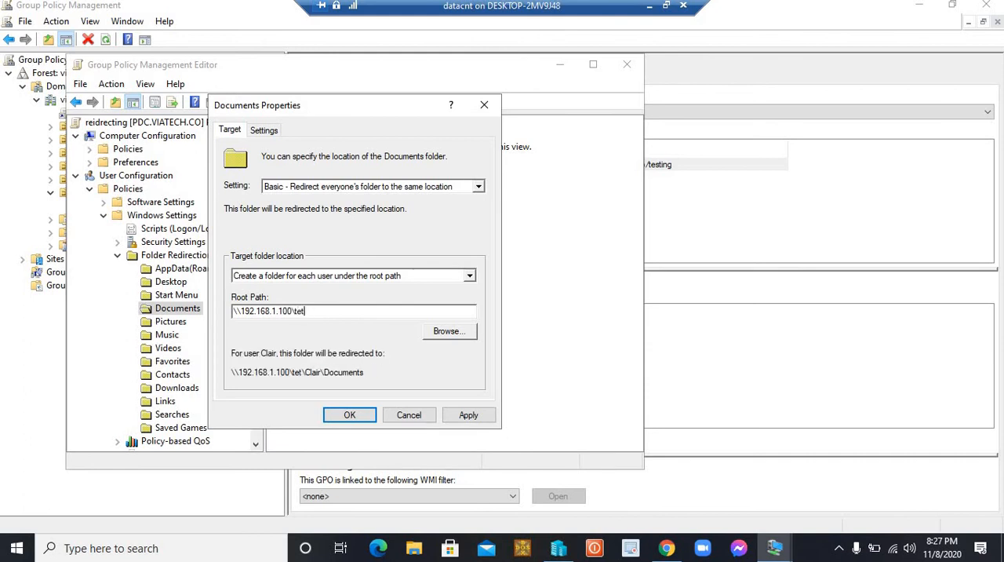
pyautogui.write('sting')
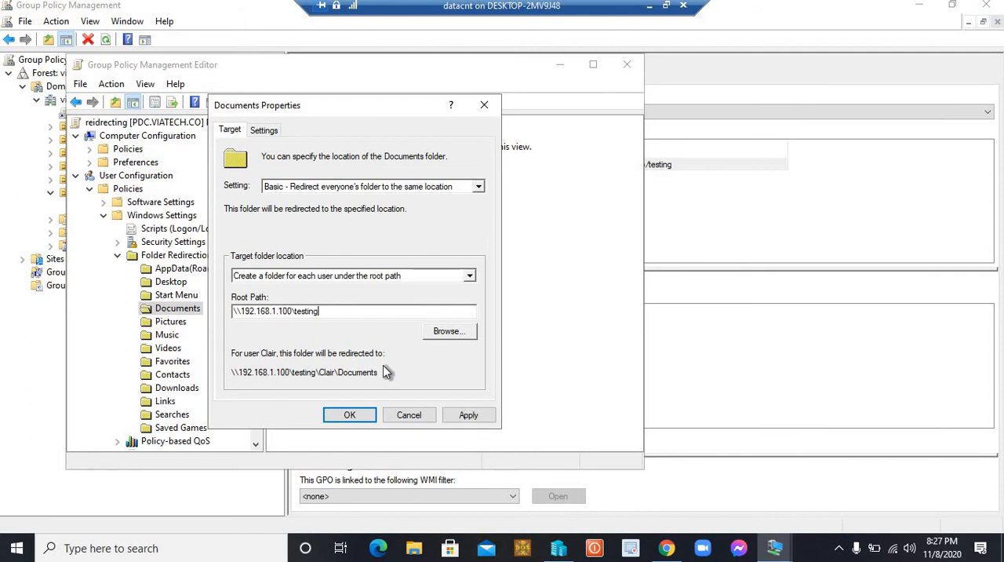
# Apply the Documents folder redirection, accept the compatibility warning and close the properties
pyautogui.click(466, 415)
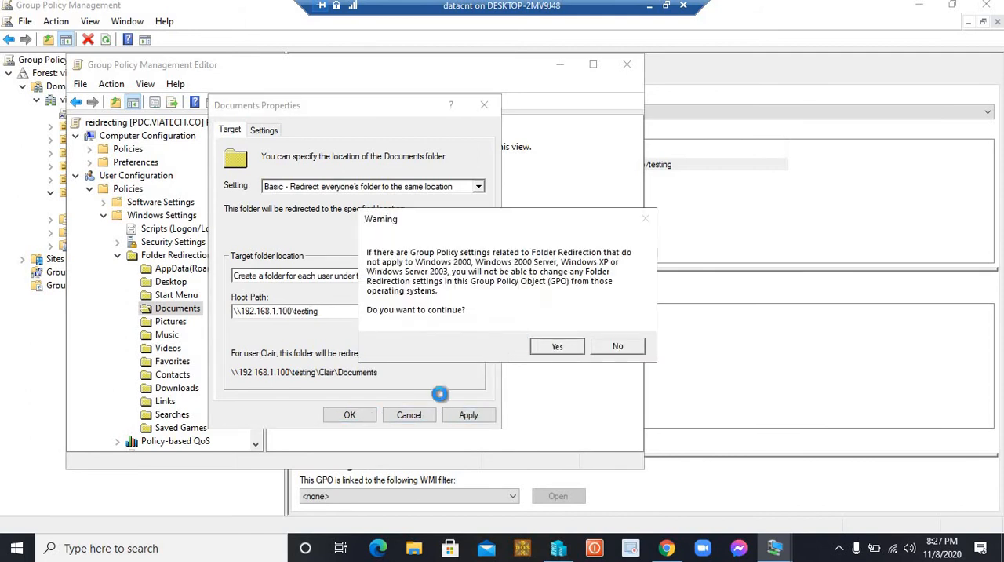
pyautogui.click(553, 346)
pyautogui.click(349, 416)
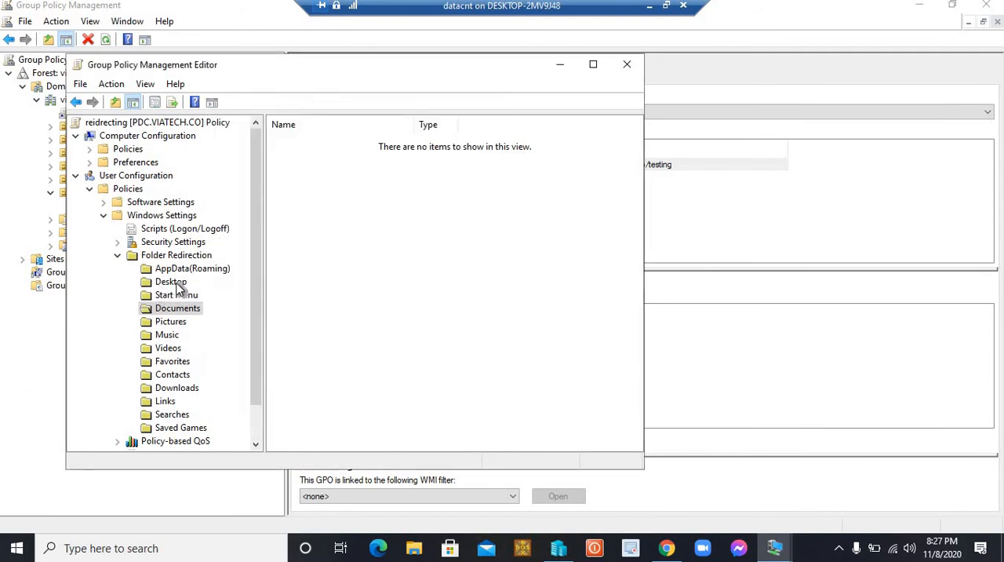
# Reopen the Desktop folder's redirection properties to review the setting and root path, and close them
pyautogui.click(170, 282)
pyautogui.rightClick(402, 223)
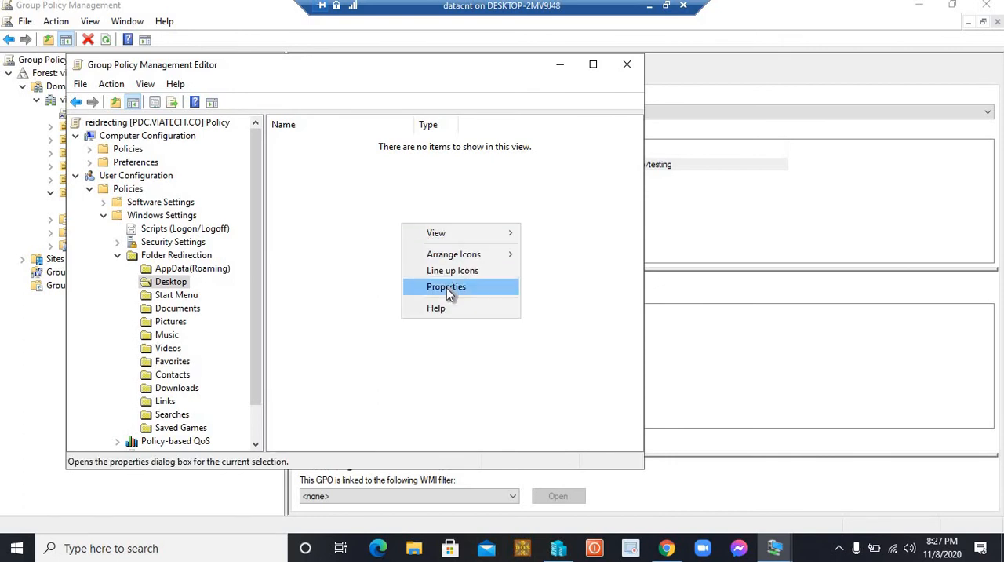
pyautogui.click(446, 287)
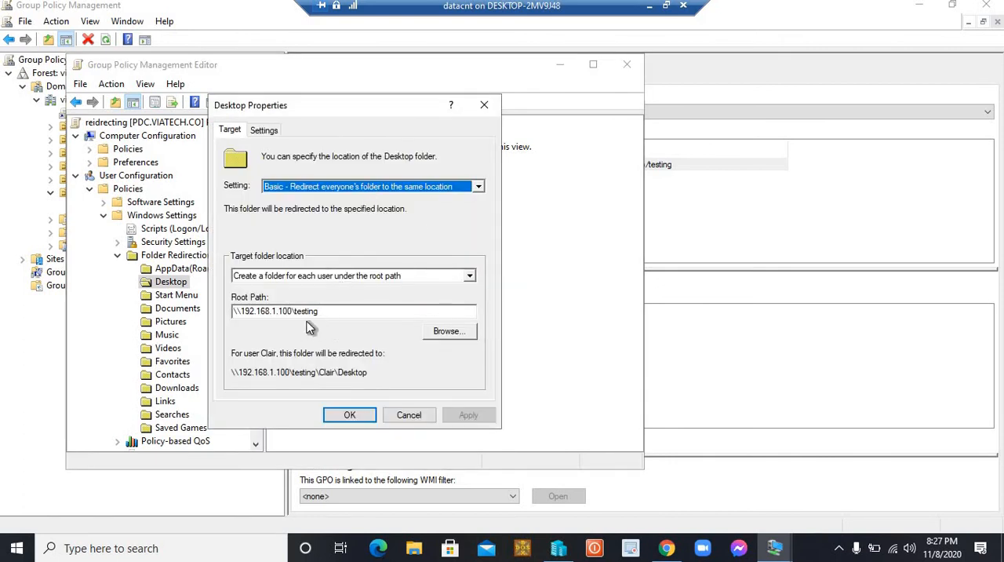
pyautogui.click(355, 417)
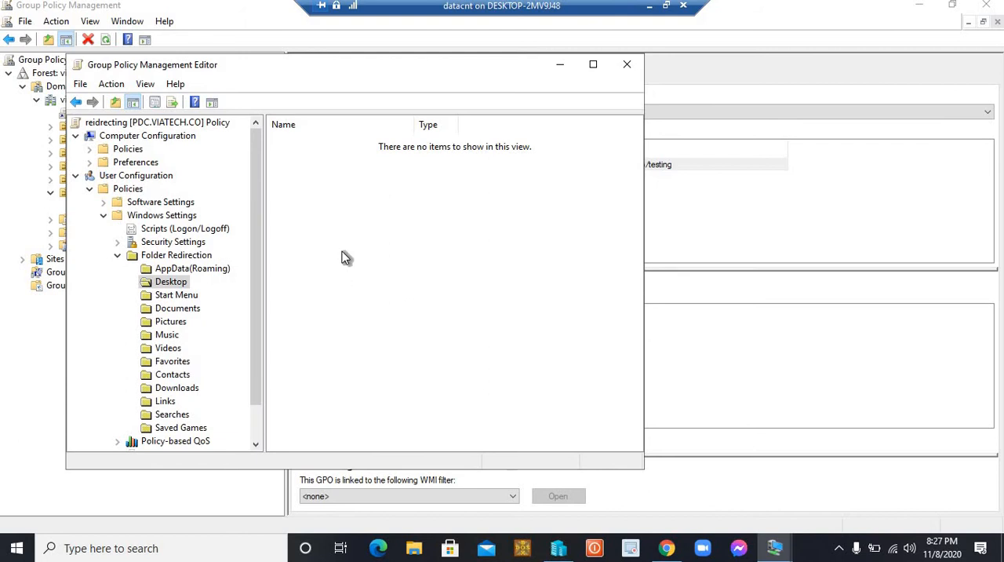
# Close the Group Policy Management Editor for the reidrecting policy
pyautogui.click(80, 85)
pyautogui.click(393, 141)
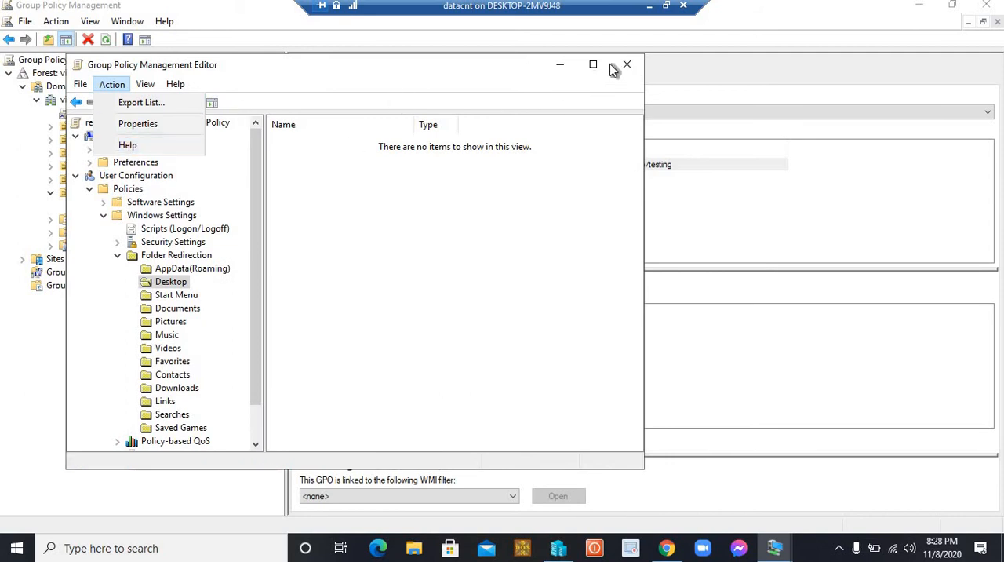
pyautogui.click(626, 66)
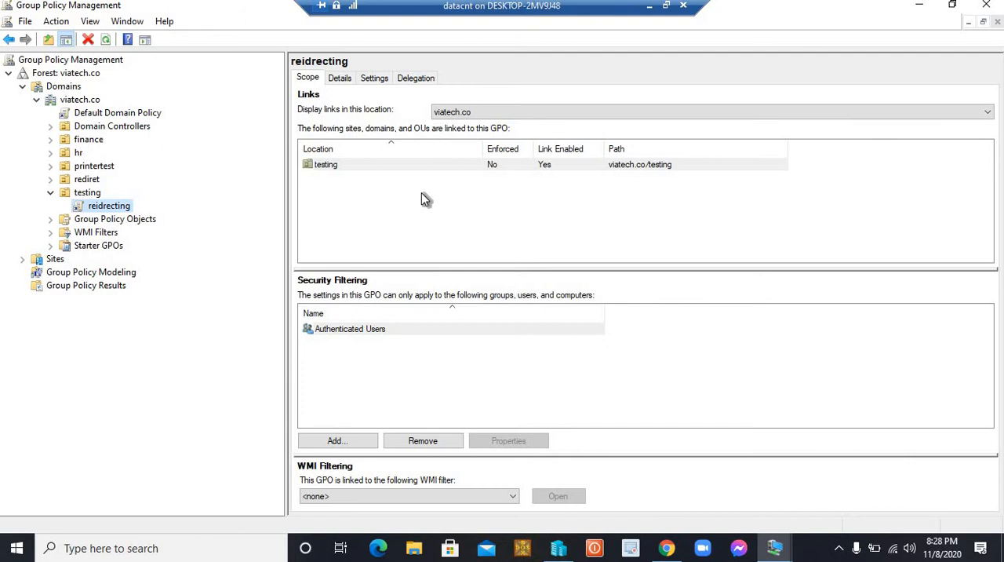
# Force a Group Policy update on the server by running gpupdate /force
pyautogui.press('super+r')
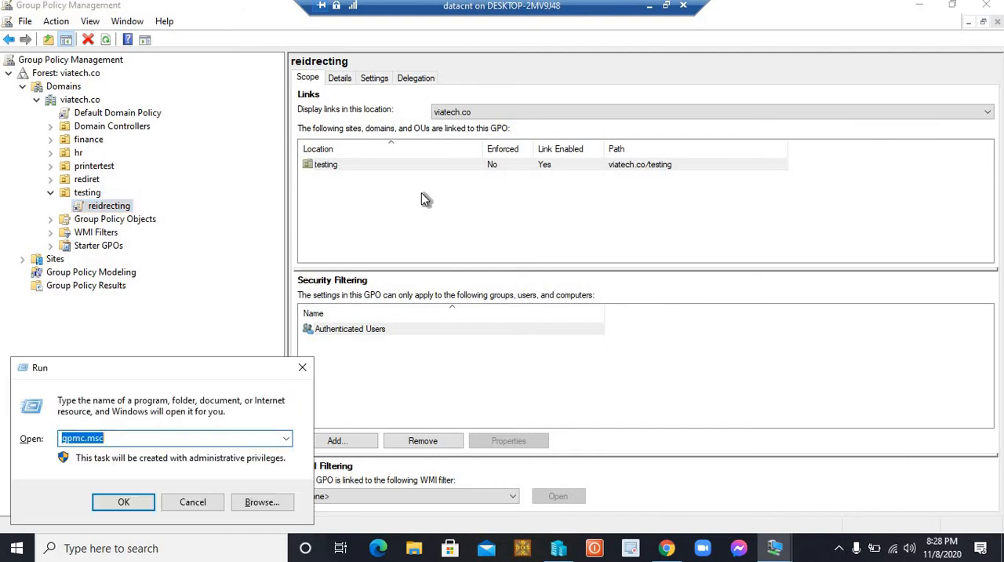
pyautogui.write('gp')
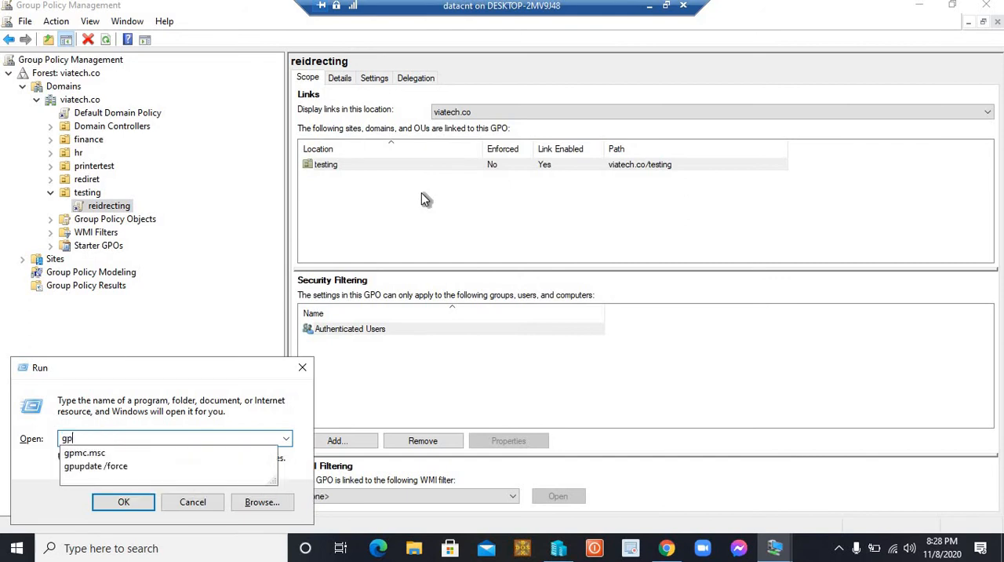
pyautogui.press('Down')
pyautogui.press('Down')
pyautogui.press('Return')
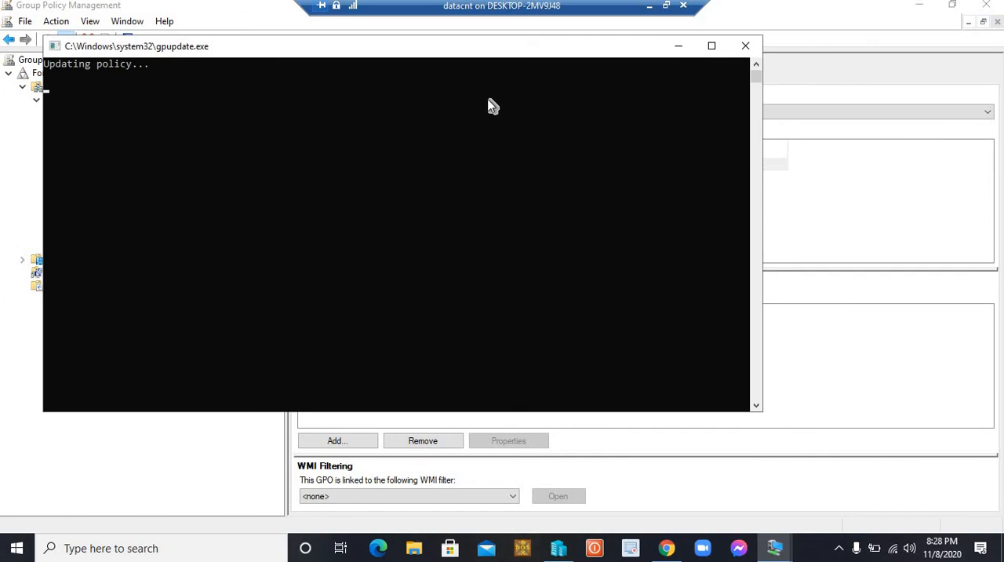
# Switch to the WIN 10 virtual machine and choose to sign in as Other user
pyautogui.click(651, 7)
pyautogui.moveTo(779, 542)
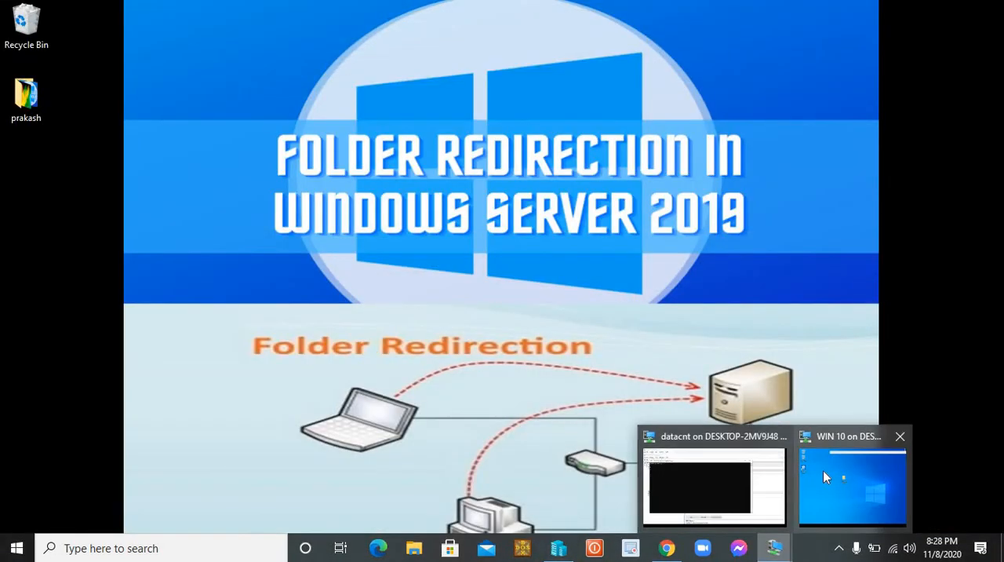
pyautogui.click(823, 470)
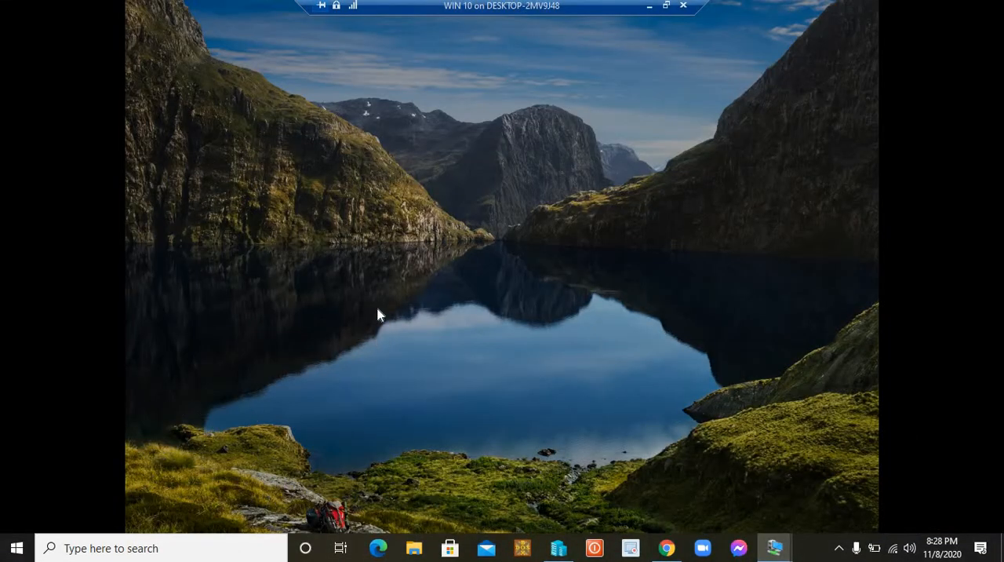
pyautogui.click(354, 348)
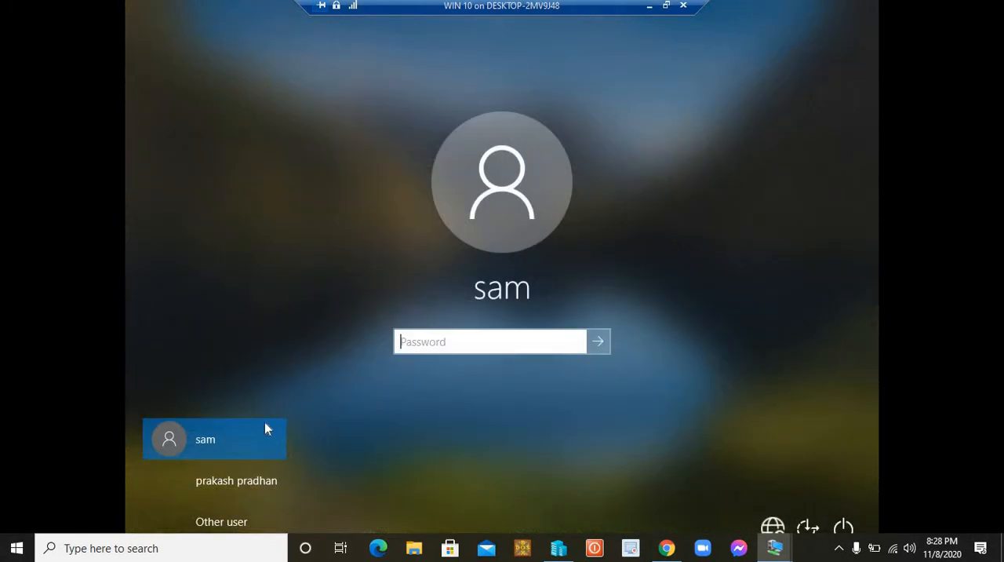
pyautogui.click(221, 522)
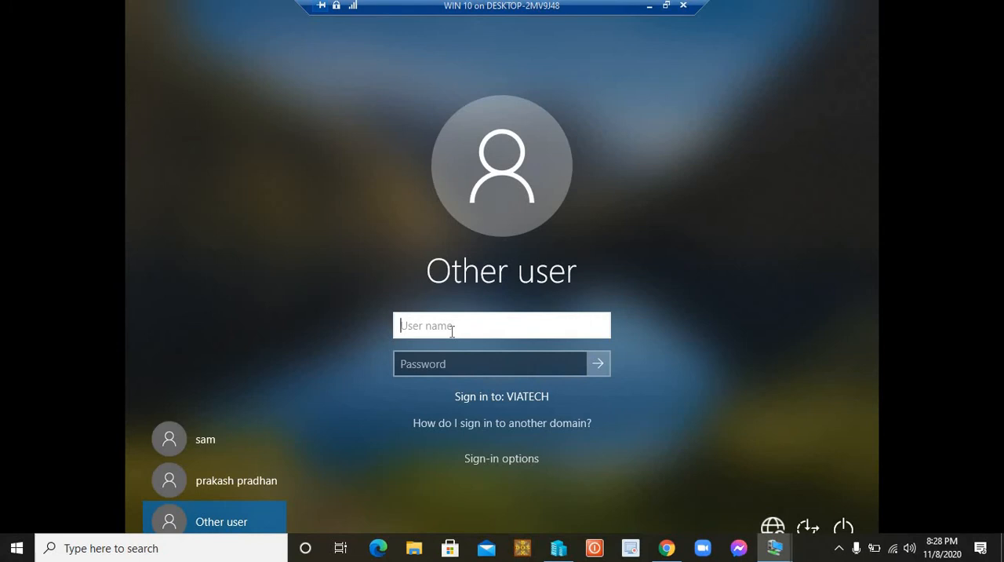
# Sign in to the VIATECH domain as testing1, entering the account password
pyautogui.write('testing1')
pyautogui.press('Tab')
pyautogui.write('•••••••')
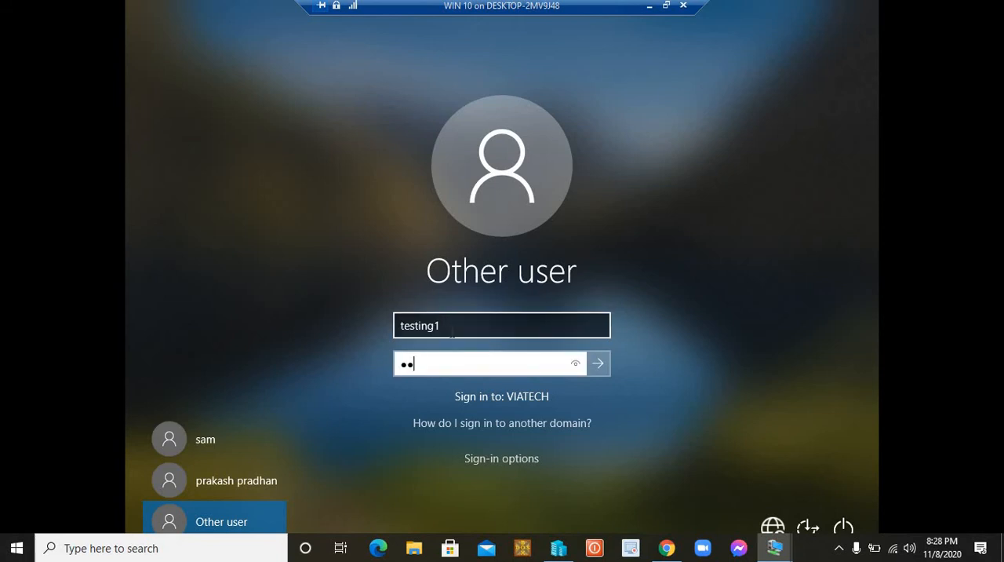
pyautogui.press('Return')
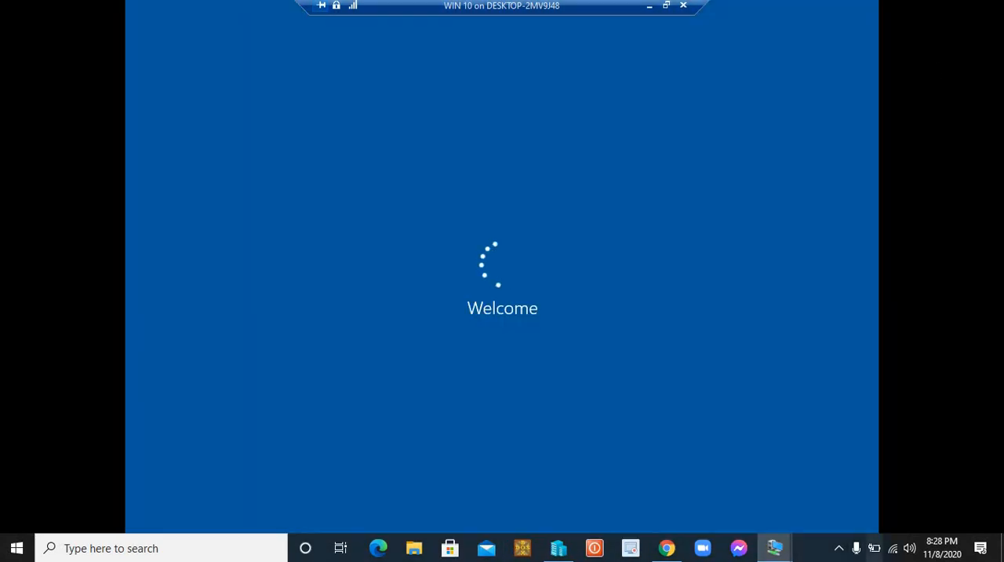
# Switch back to the datacnt server virtual machine and close Group Policy Management
pyautogui.click(649, 7)
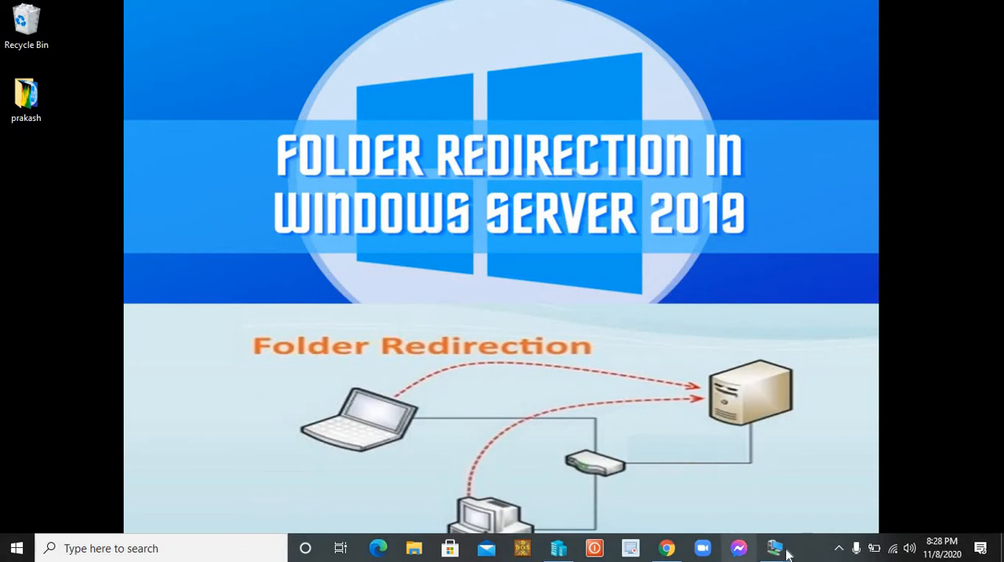
pyautogui.moveTo(778, 536)
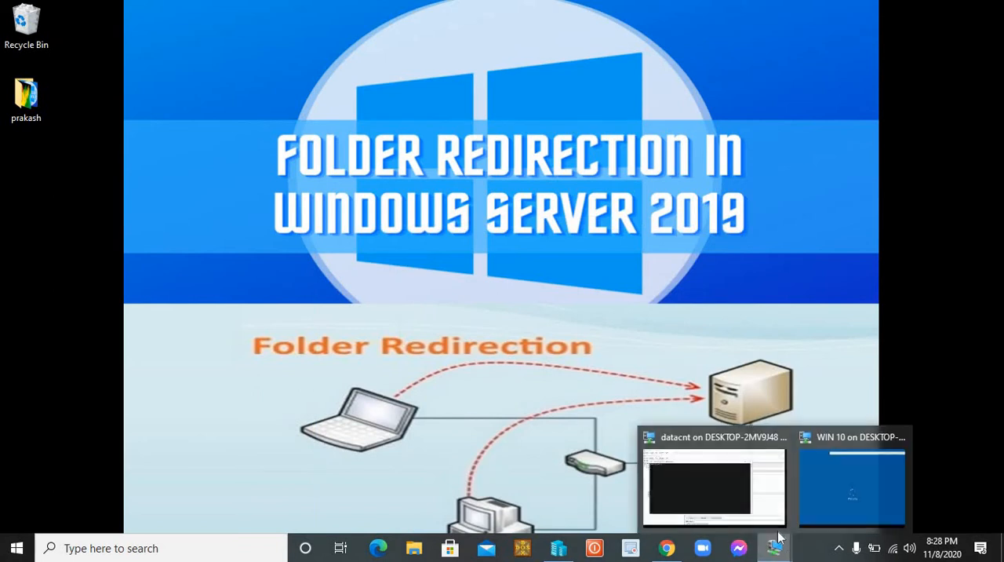
pyautogui.click(736, 472)
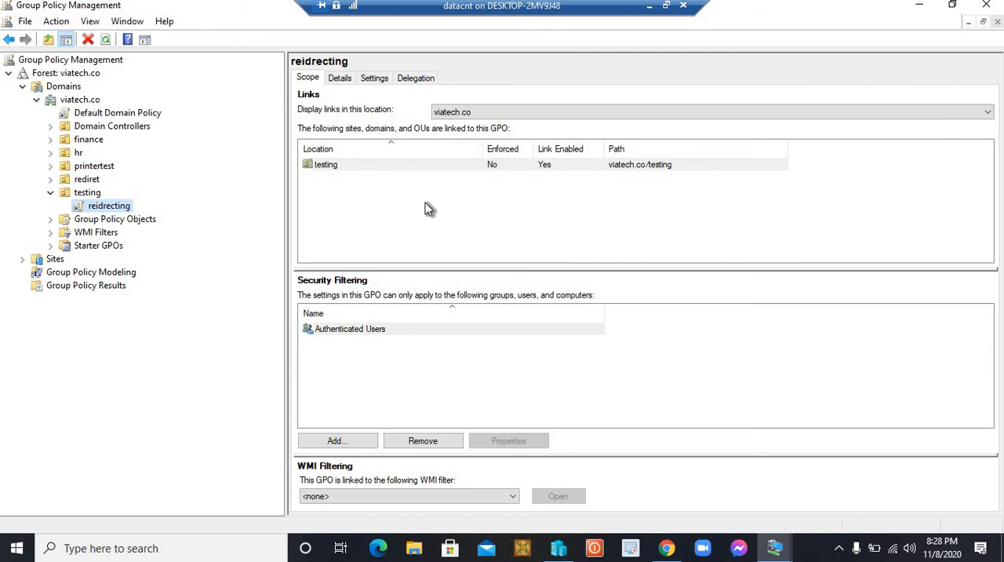
pyautogui.click(987, 6)
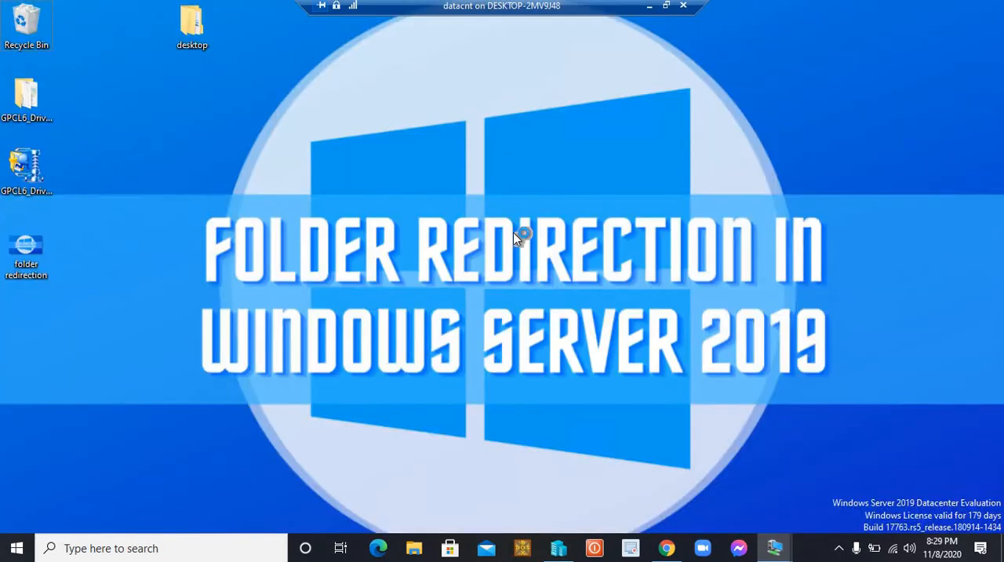
# Open the testing folder on Local Disk (C:) in File Explorer to check for the user's redirected folder
pyautogui.press('super+e')
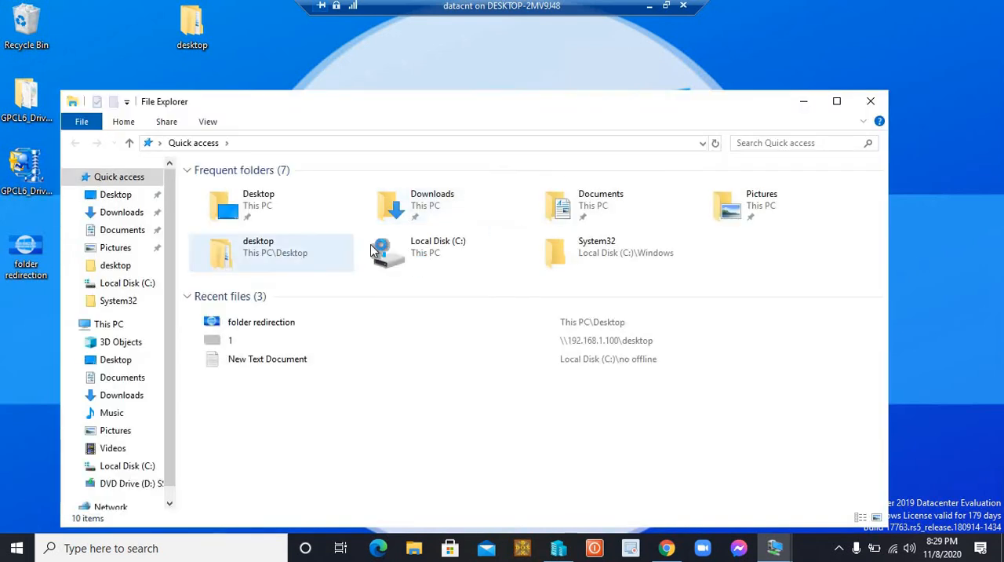
pyautogui.doubleClick(398, 252)
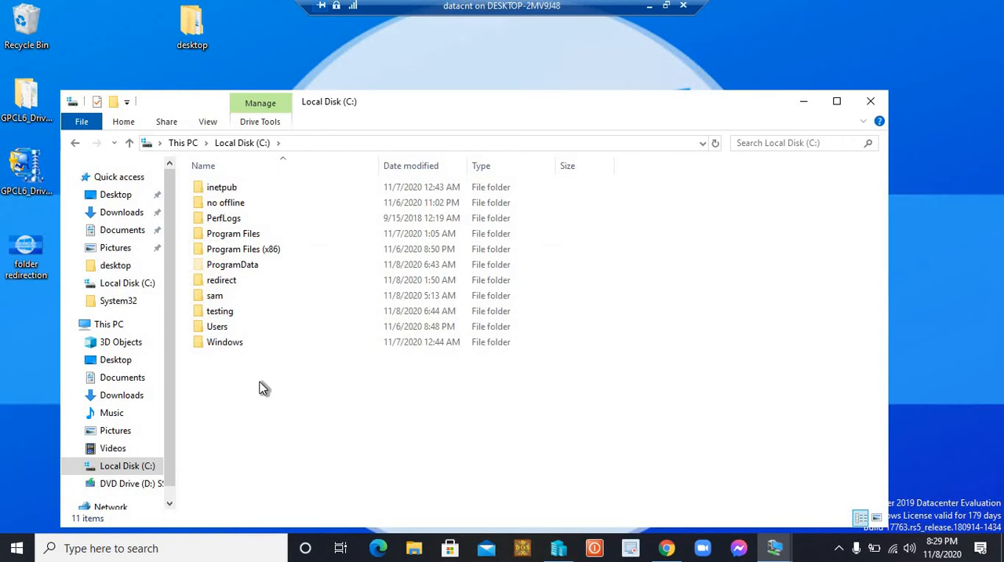
pyautogui.doubleClick(222, 312)
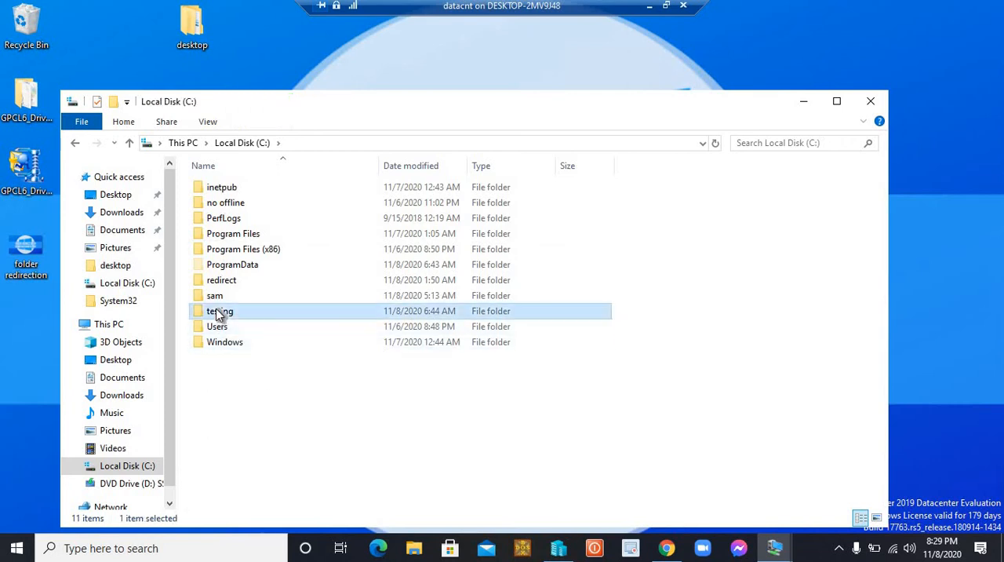
pyautogui.click(223, 188)
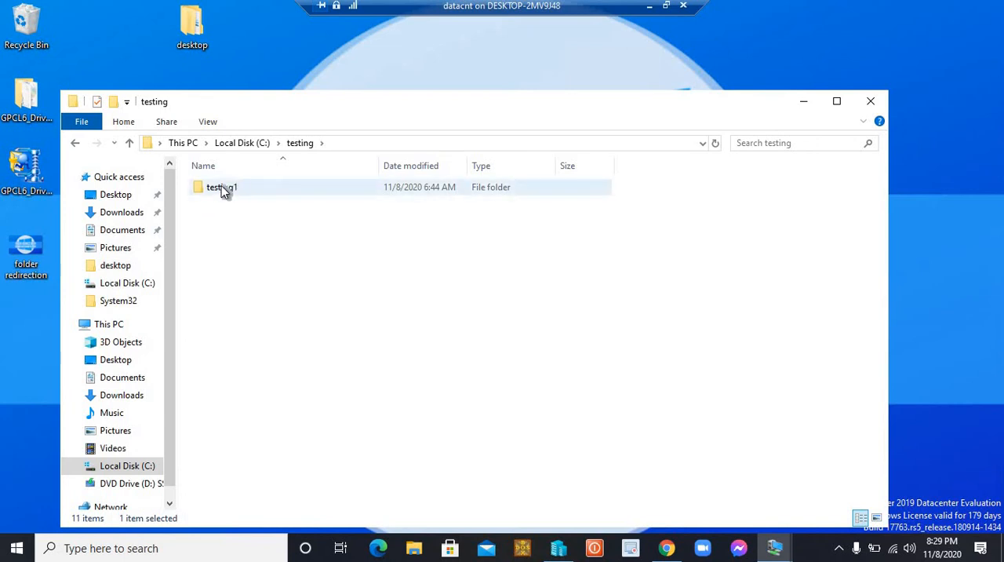
pyautogui.click(239, 257)
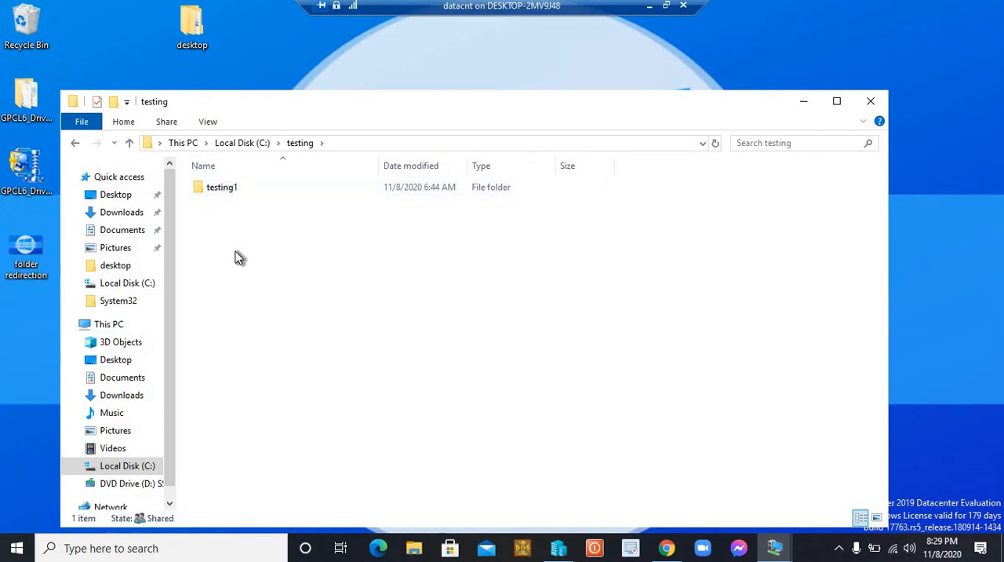
# Switch to the WIN 10 virtual machine to check the sign-in progress
pyautogui.click(649, 5)
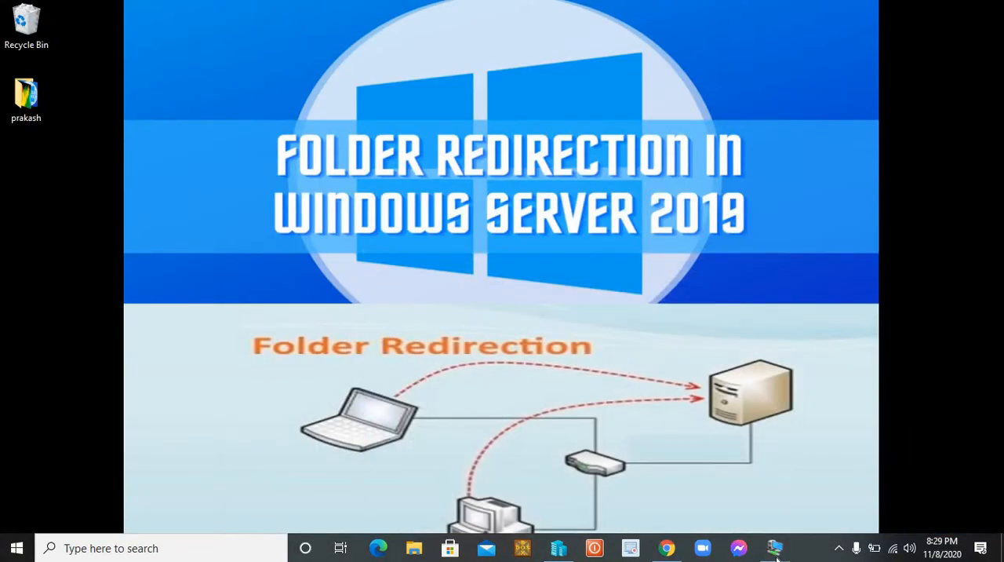
pyautogui.moveTo(777, 553)
pyautogui.click(831, 490)
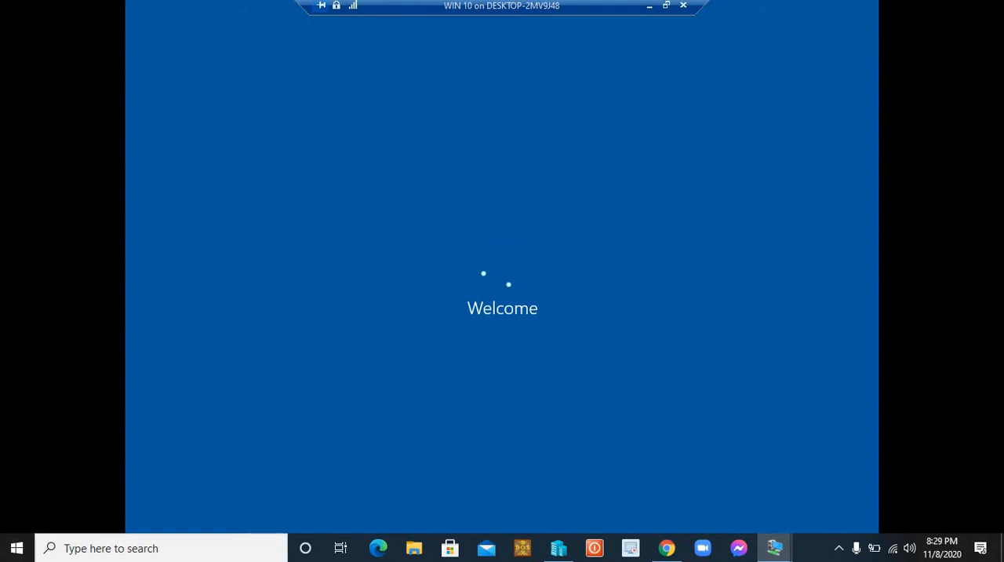
# Return to the datacnt server and open the testing1 folder to examine the redirected folders inside
pyautogui.click(650, 6)
pyautogui.moveTo(773, 548)
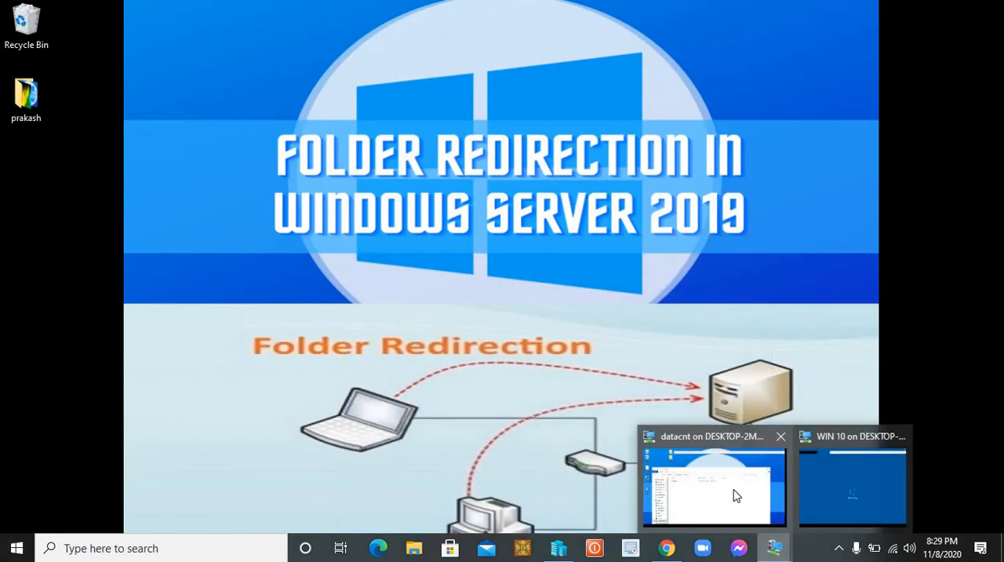
pyautogui.click(736, 495)
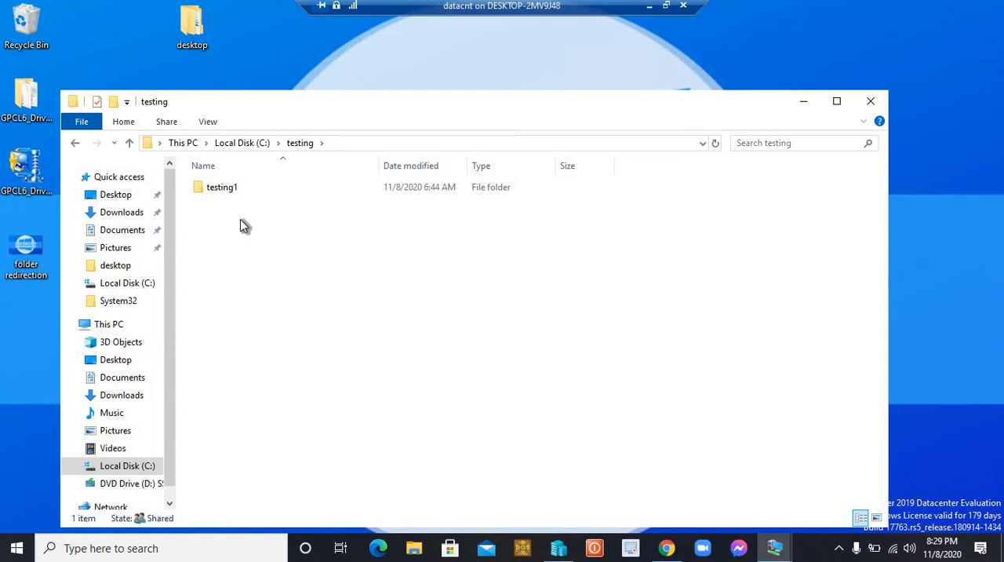
pyautogui.doubleClick(226, 188)
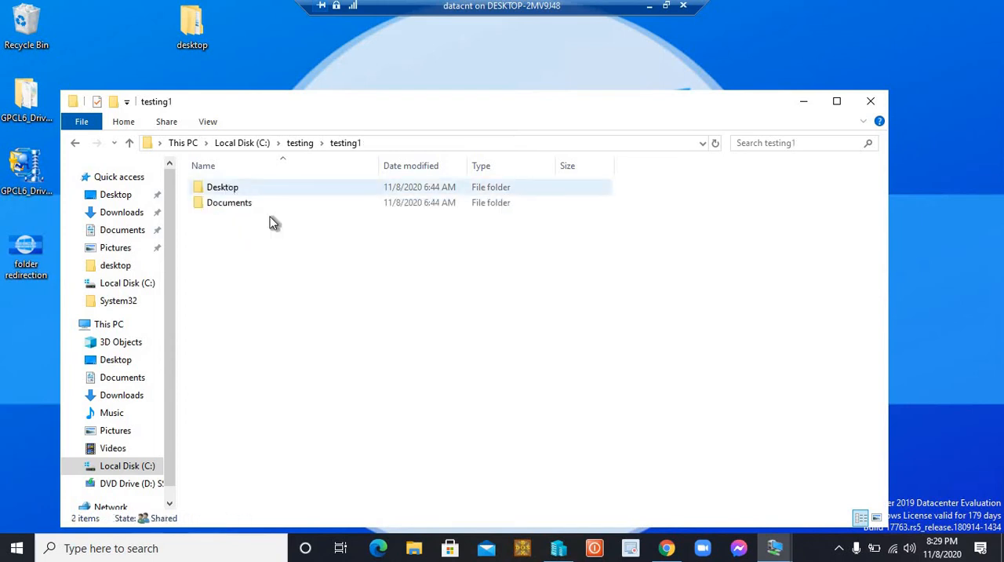
pyautogui.click(227, 188)
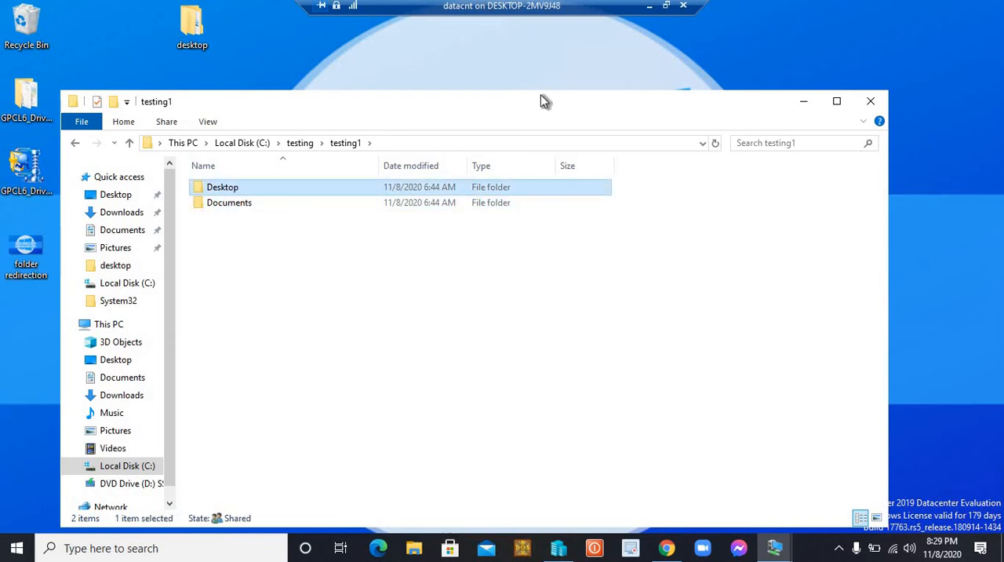
# Check the sign-in progress on the WIN 10 virtual machine again and return to the datacnt server
pyautogui.click(648, 6)
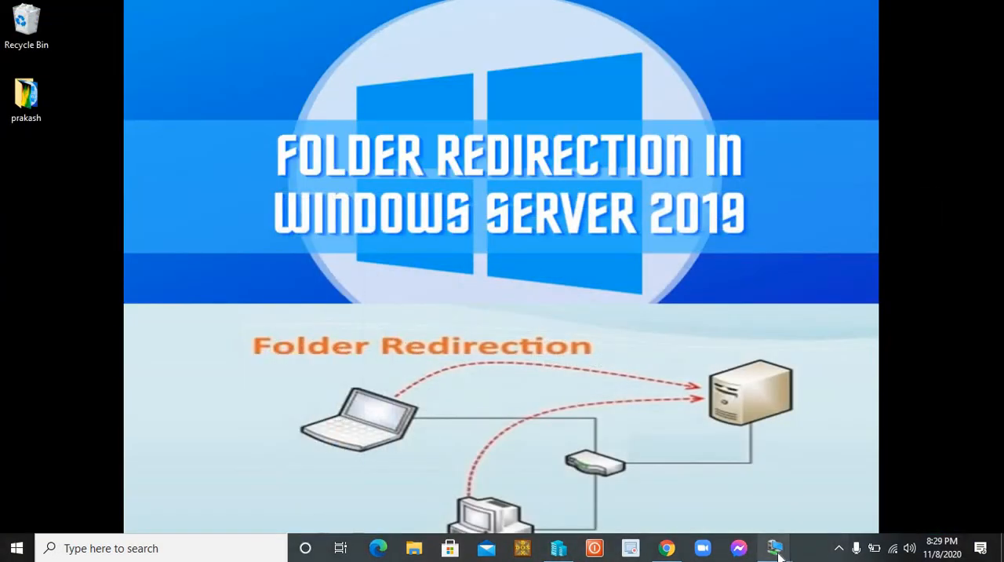
pyautogui.moveTo(774, 547)
pyautogui.click(853, 475)
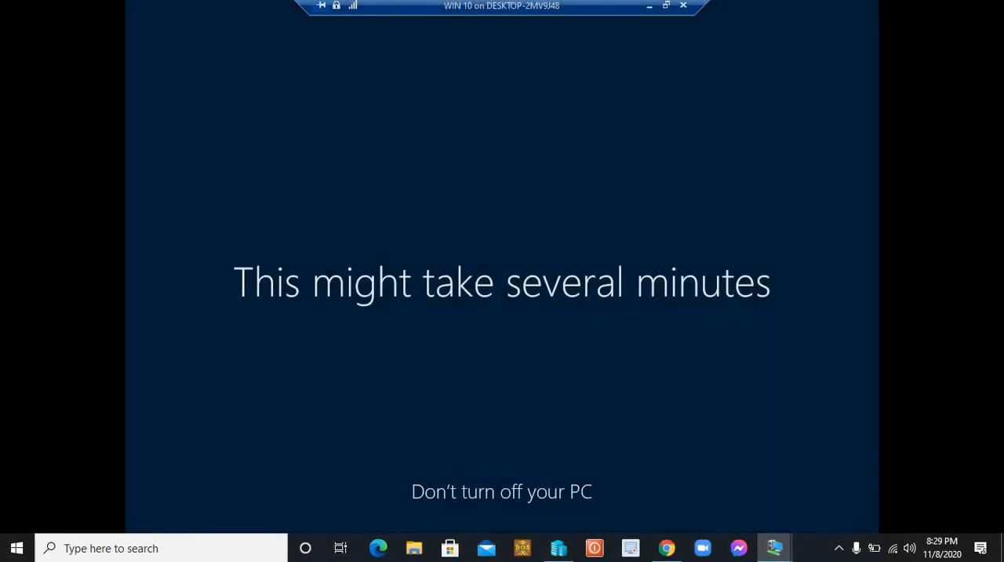
pyautogui.click(649, 7)
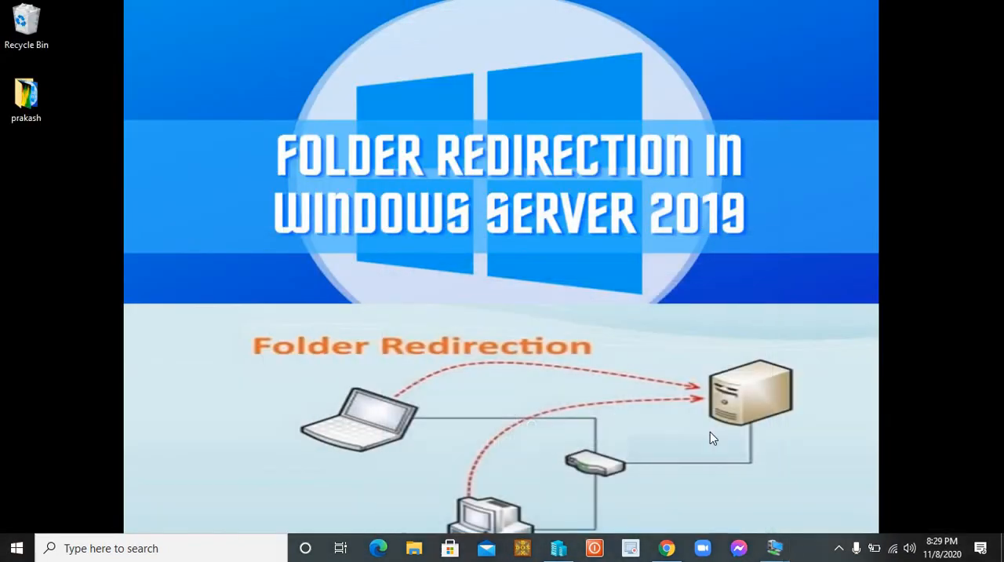
pyautogui.click(715, 479)
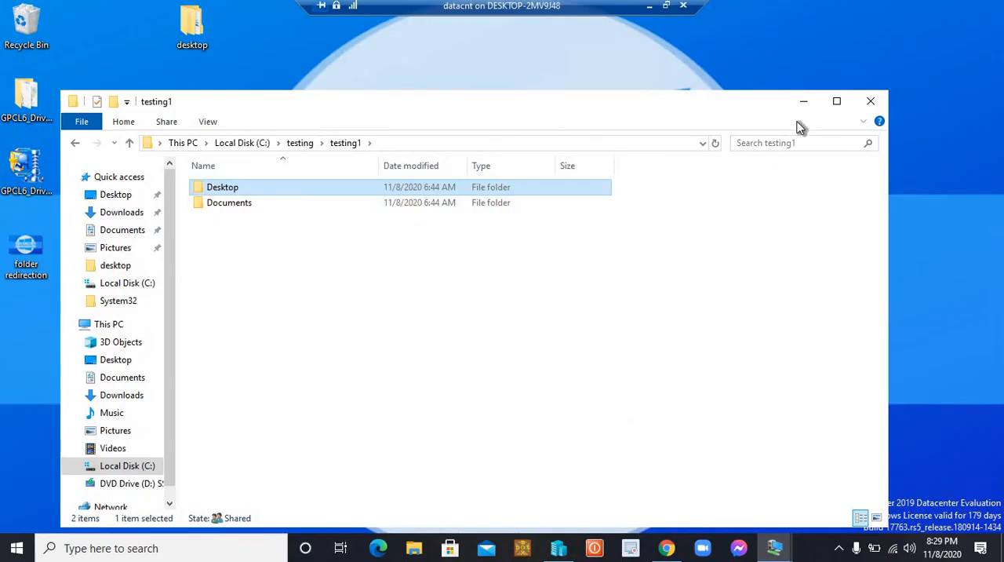
# Maximize the File Explorer window and go up from the testing1 folder to the root of Local Disk (C:)
pyautogui.click(666, 6)
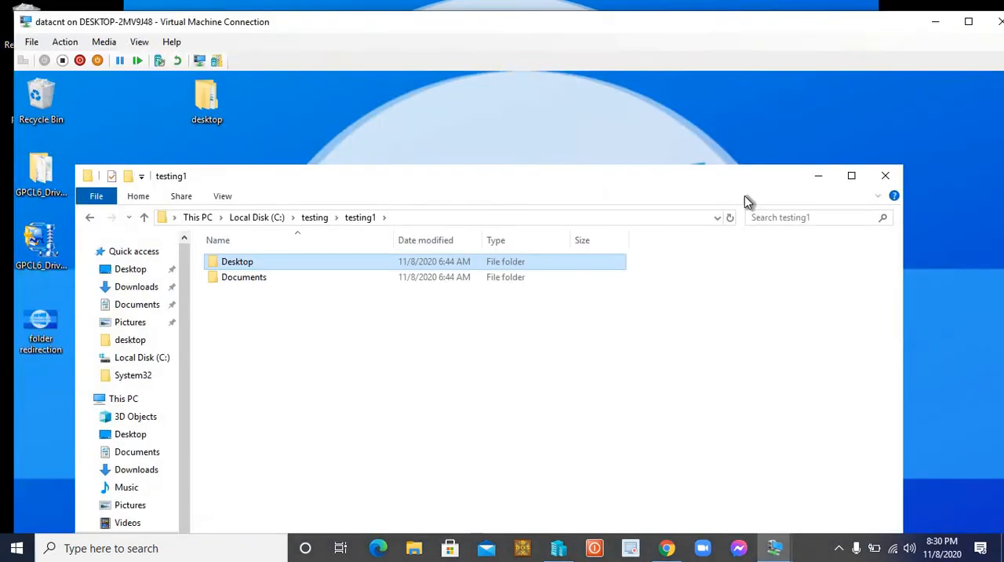
pyautogui.doubleClick(780, 30)
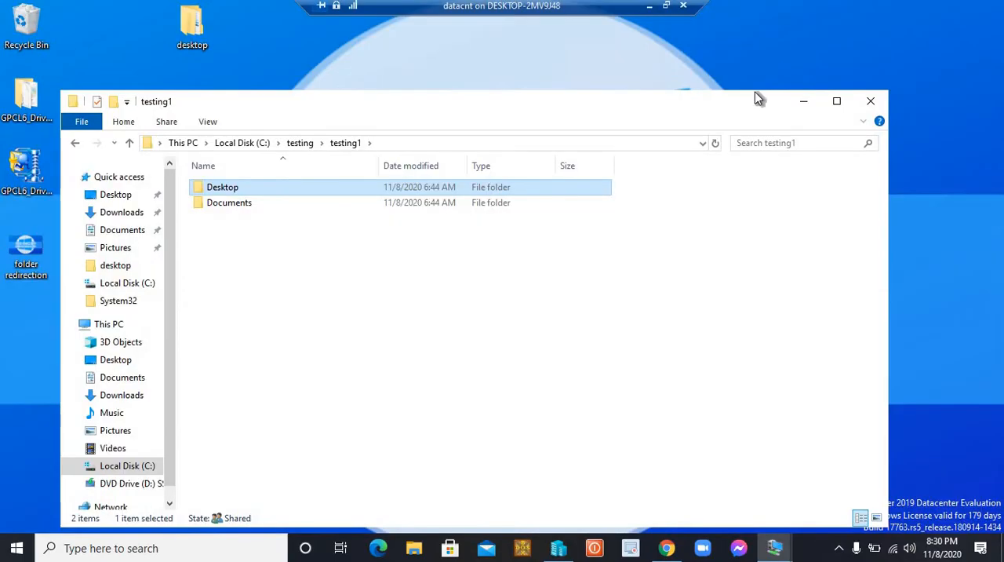
pyautogui.click(834, 102)
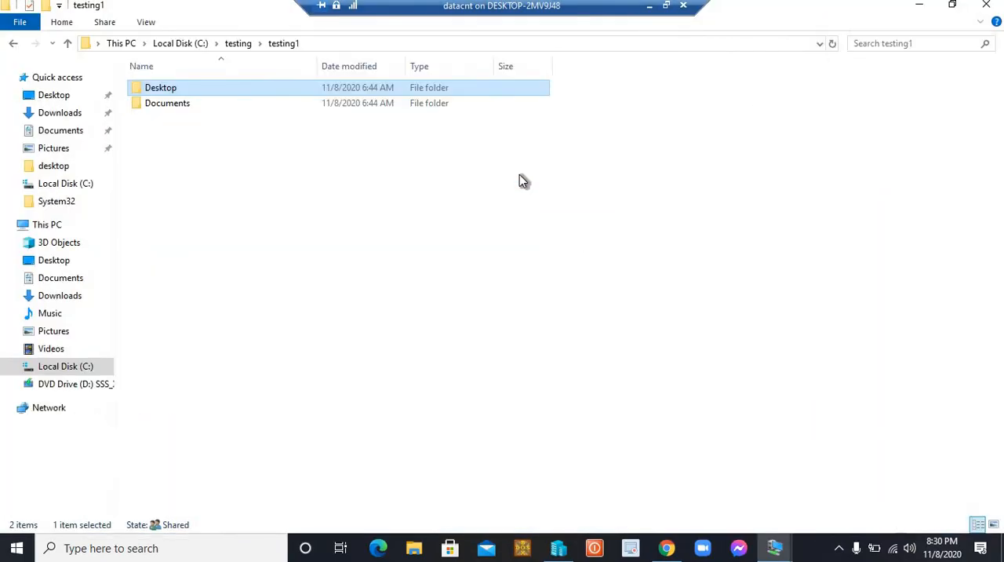
pyautogui.click(68, 46)
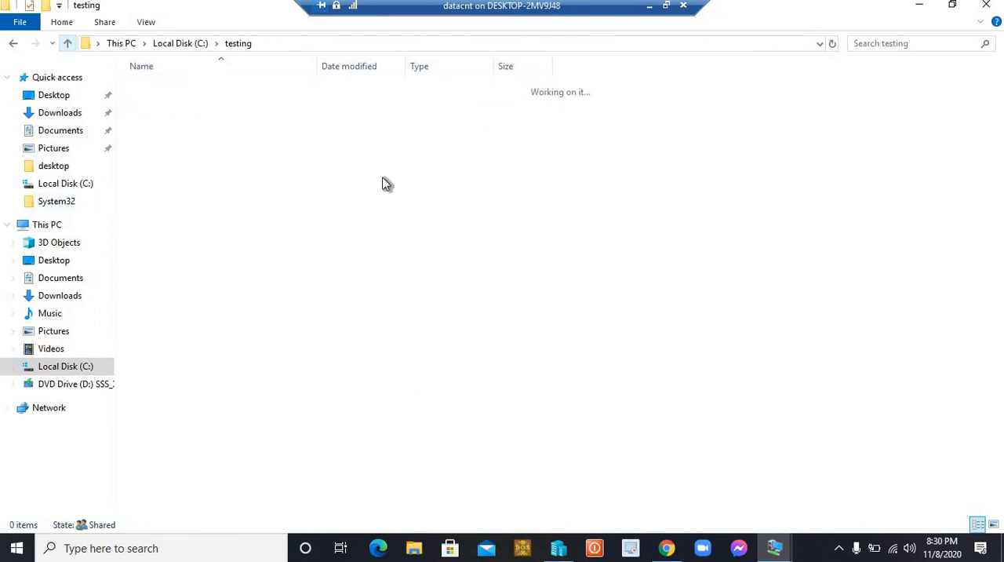
pyautogui.click(68, 46)
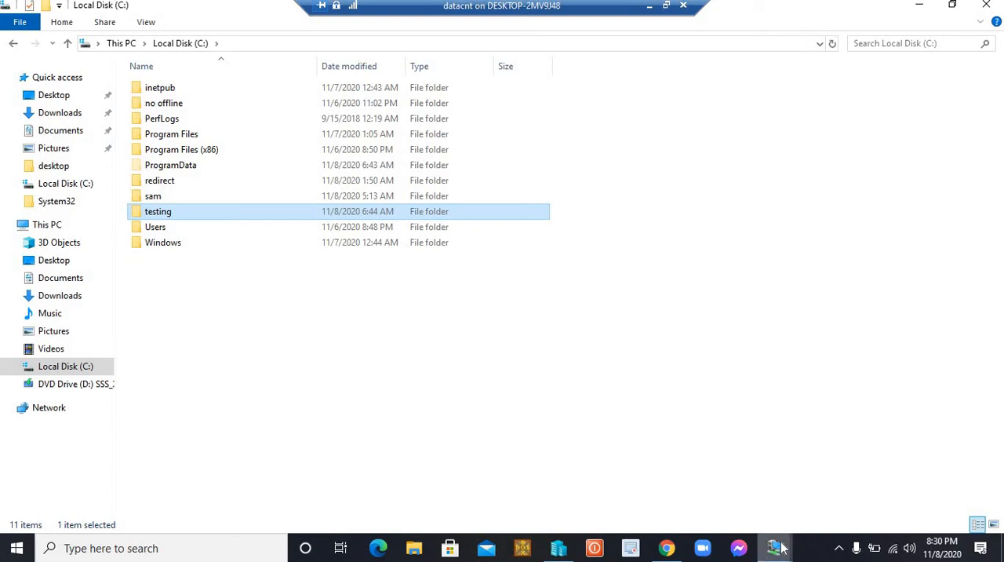
# Look at the sign-in progress on the WIN 10 virtual machine and switch back to datacnt
pyautogui.moveTo(772, 549)
pyautogui.click(835, 491)
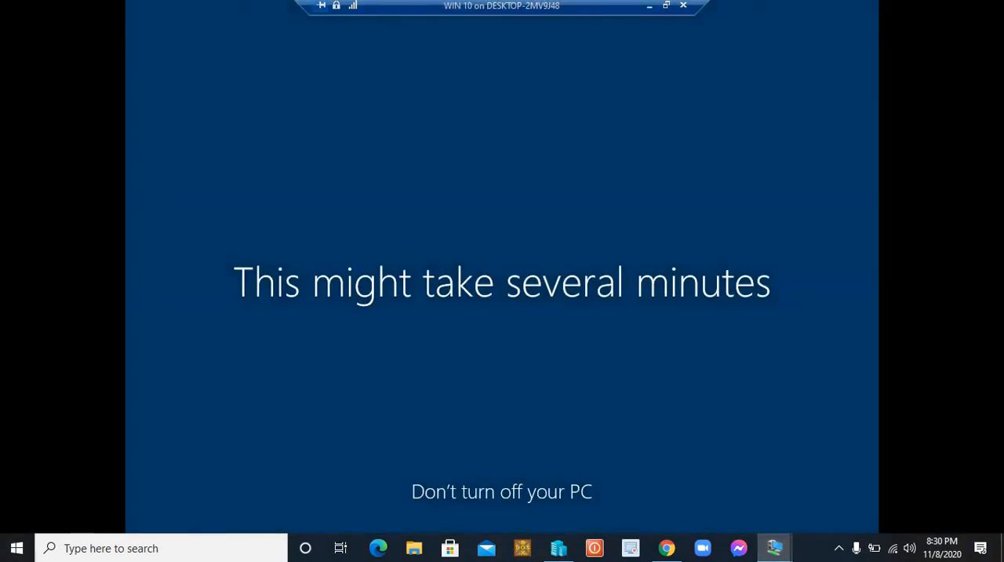
pyautogui.click(649, 7)
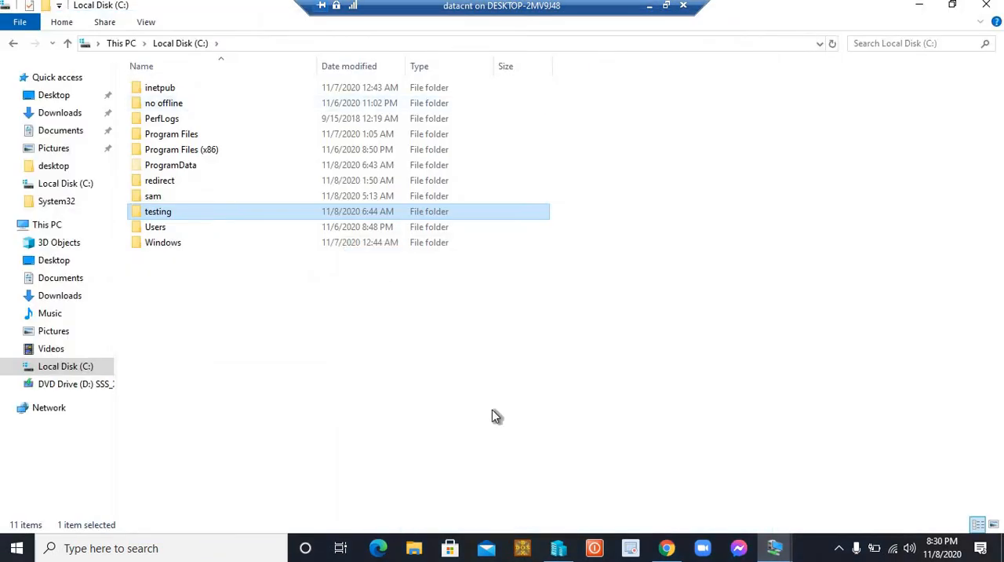
# Minimize File Explorer and launch Active Directory Users and Computers by running dsa.msc
pyautogui.click(918, 6)
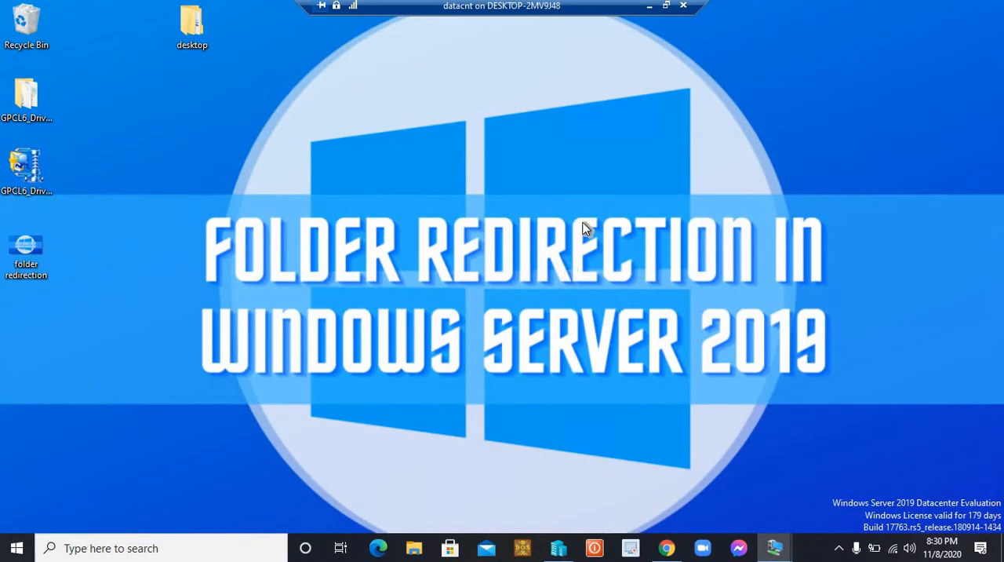
pyautogui.press('super+r')
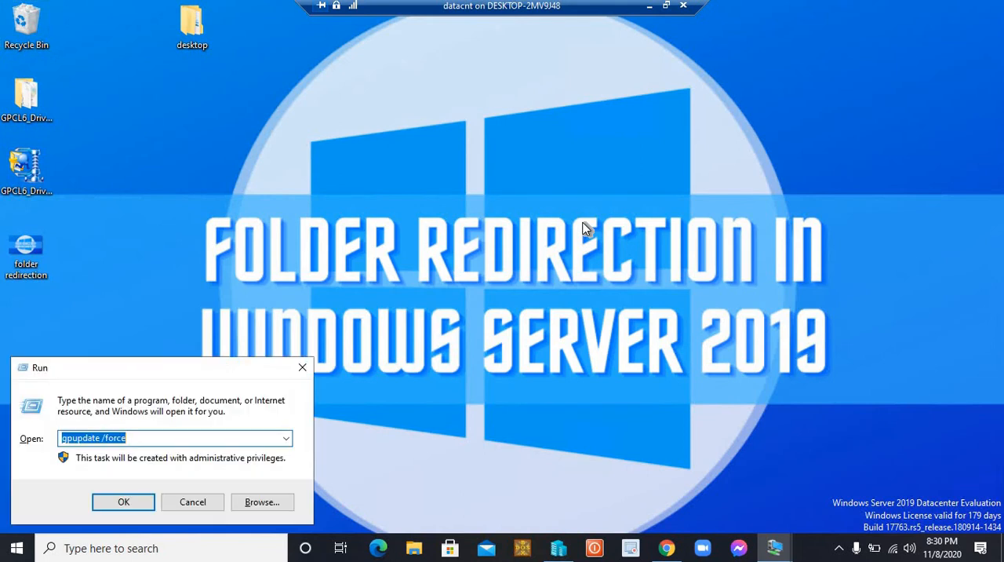
pyautogui.write('\\\\datacnt')
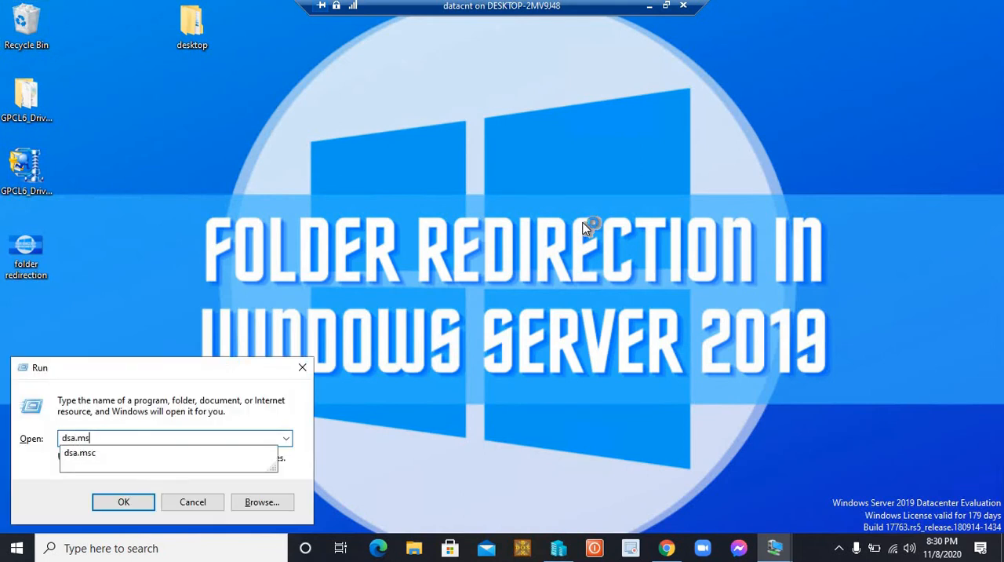
pyautogui.press('Return')
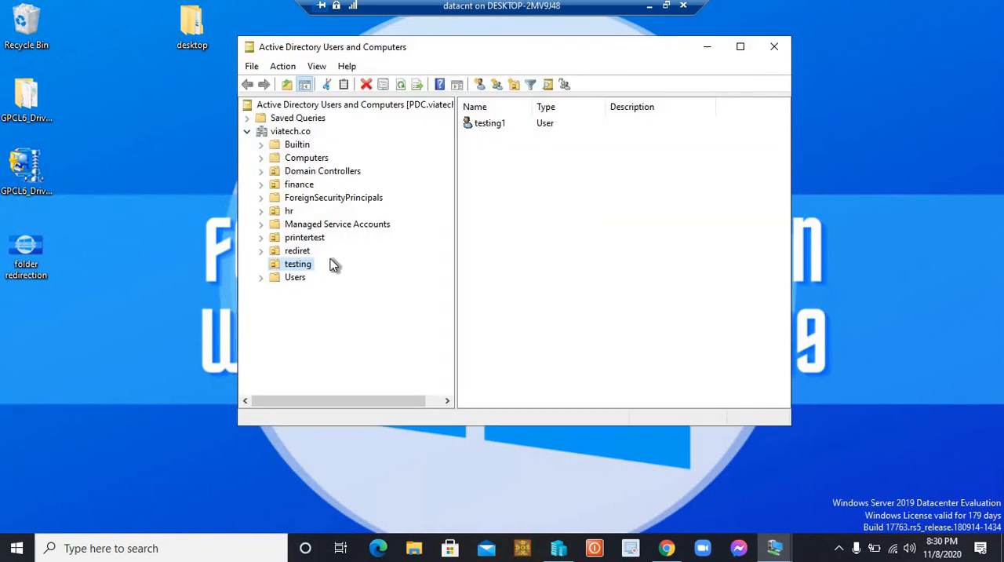
# Create a global security group named today in the testing organizational unit
pyautogui.rightClick(504, 204)
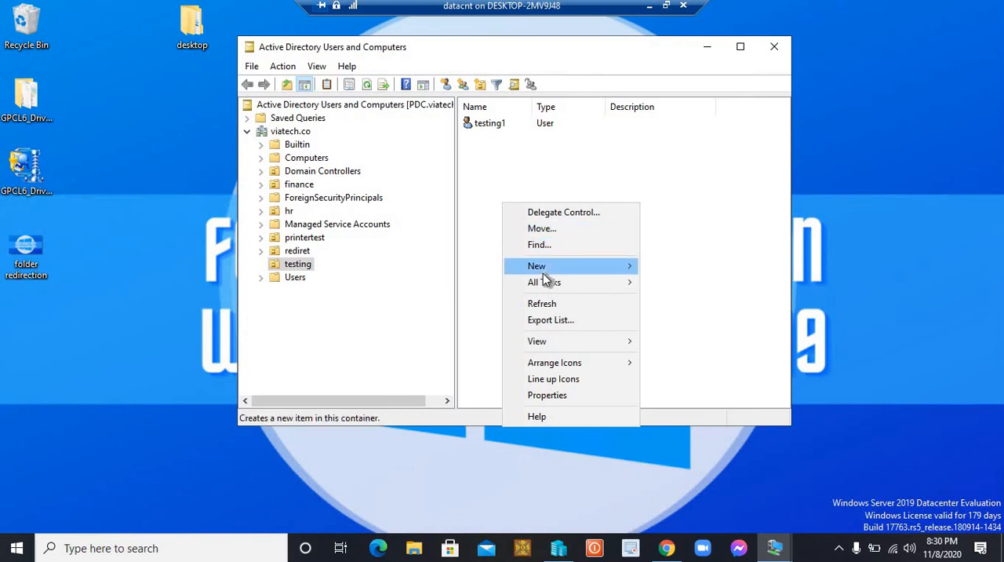
pyautogui.moveTo(545, 270)
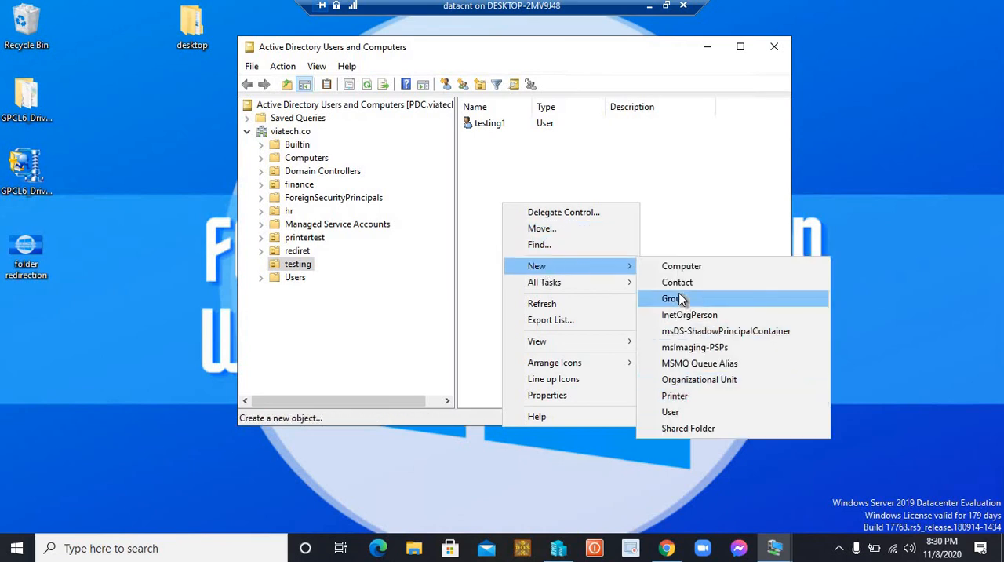
pyautogui.click(677, 298)
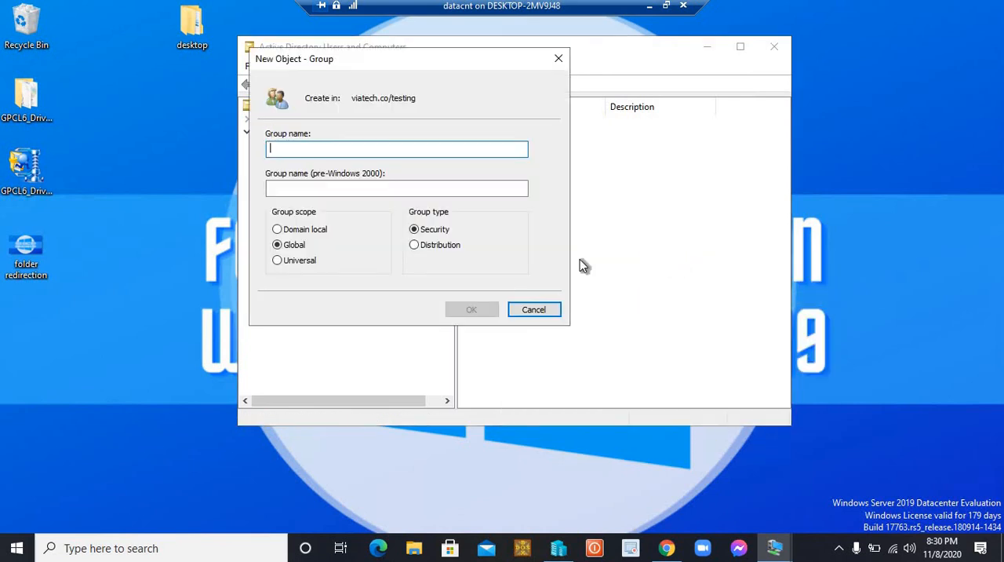
pyautogui.write('today')
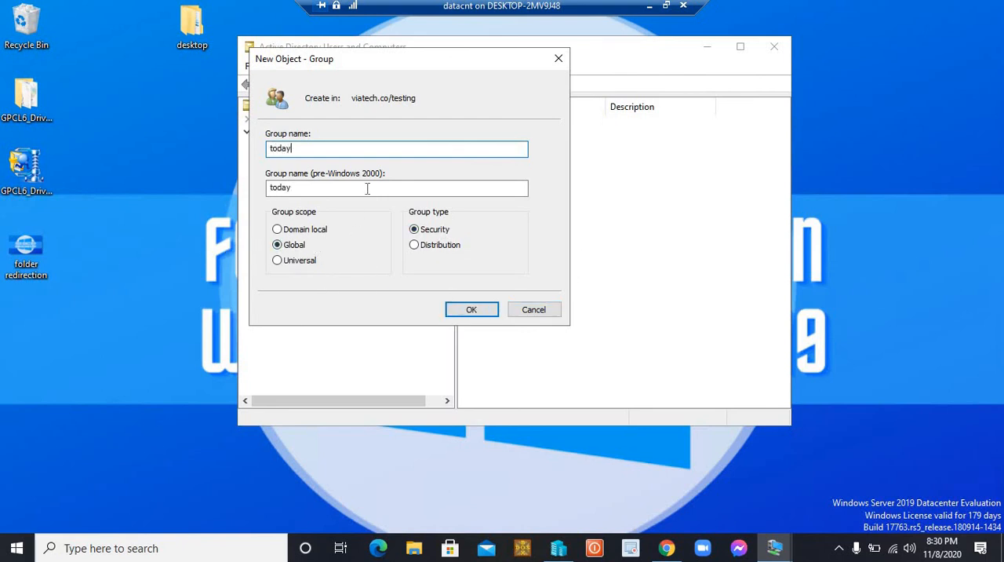
pyautogui.click(471, 311)
pyautogui.click(540, 206)
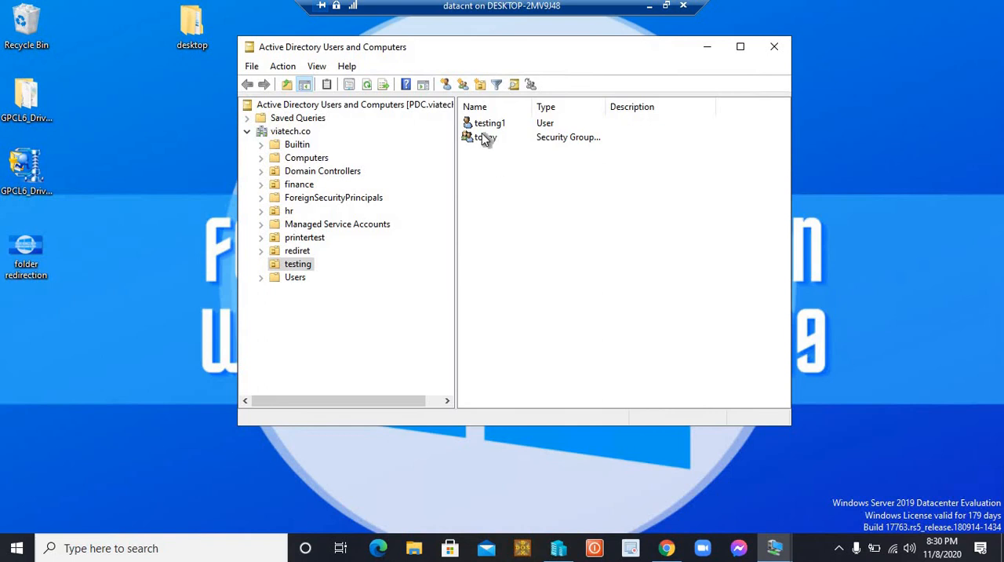
pyautogui.click(483, 138)
pyautogui.click(522, 216)
pyautogui.click(298, 267)
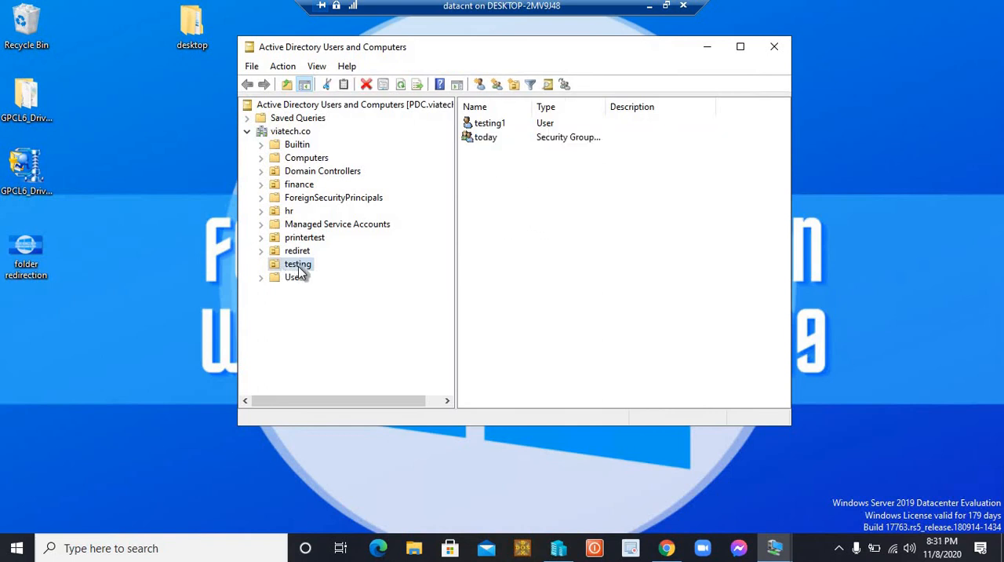
pyautogui.rightClick(509, 207)
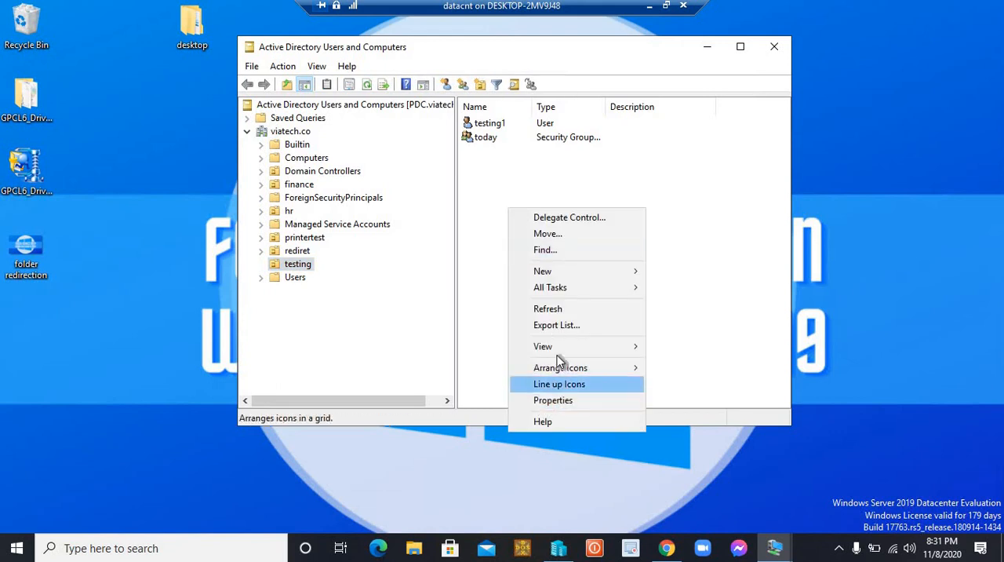
pyautogui.moveTo(551, 272)
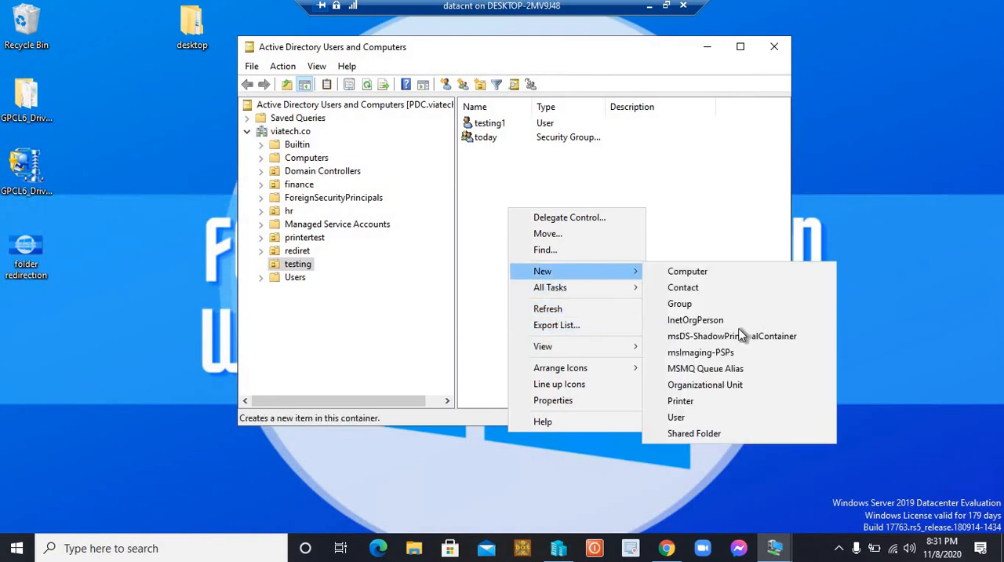
pyautogui.click(676, 417)
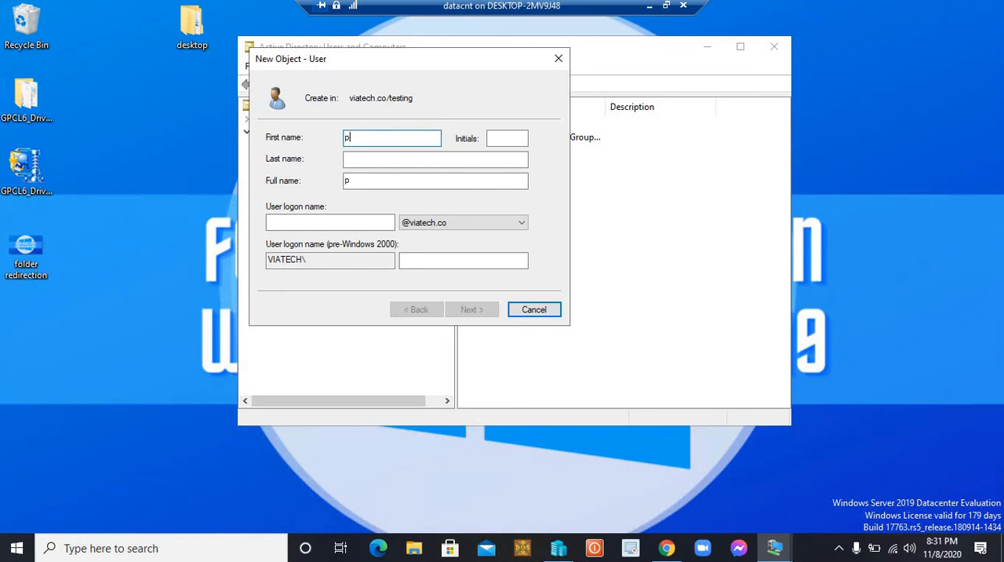
pyautogui.write('prakash')
pyautogui.press('Tab')
pyautogui.press('Tab')
pyautogui.press('Tab')
pyautogui.press('Tab')
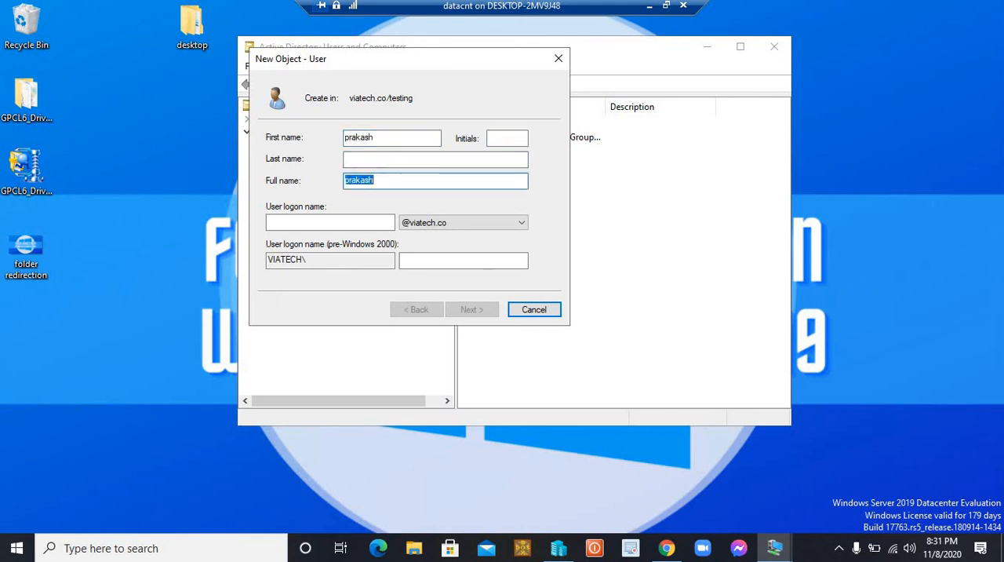
pyautogui.write('prakash')
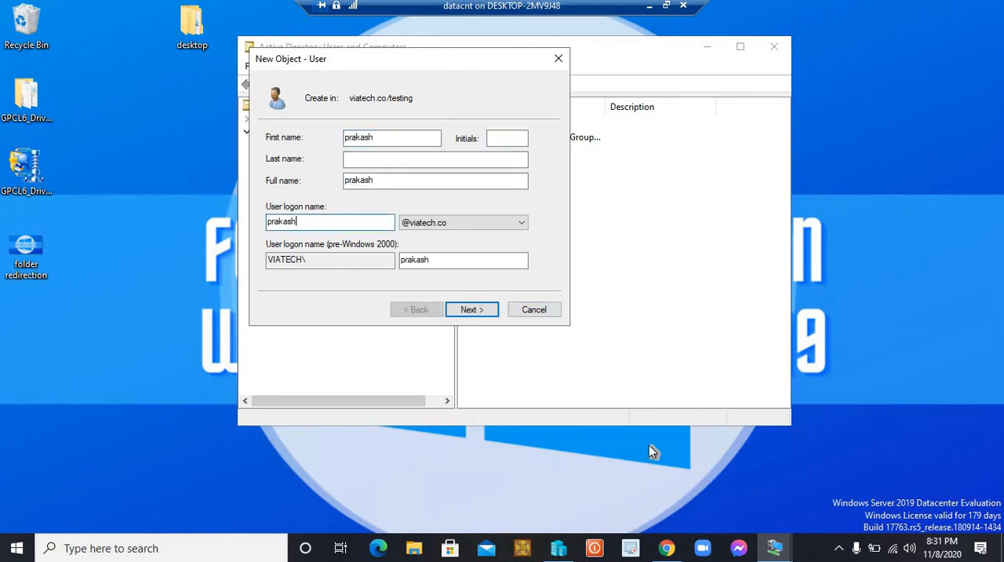
pyautogui.click(479, 310)
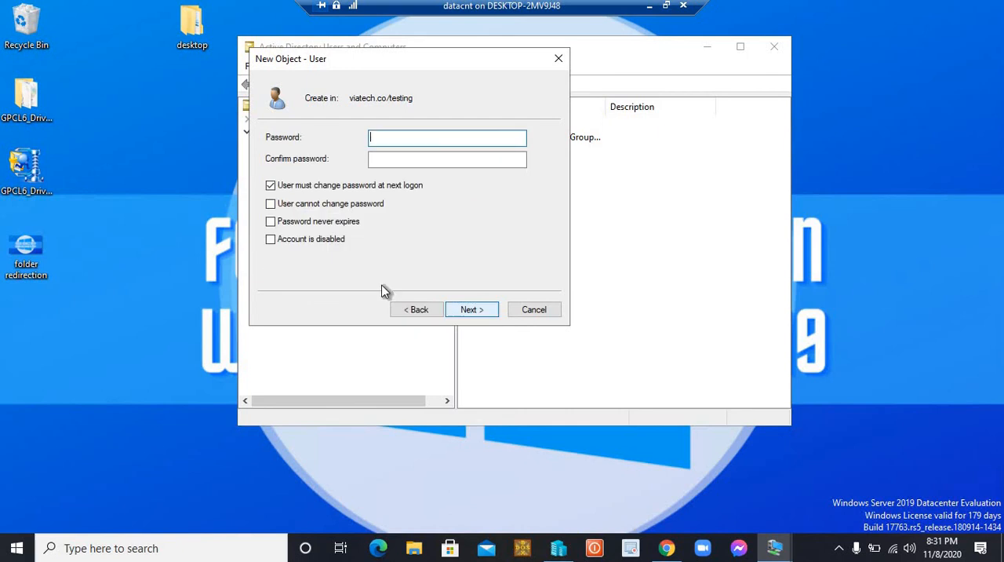
# Enter and confirm the account password, disable the forced change at next logon, enable User cannot change password and Password never expires, and finish the user
pyautogui.click(271, 186)
pyautogui.click(271, 204)
pyautogui.click(271, 222)
pyautogui.click(386, 139)
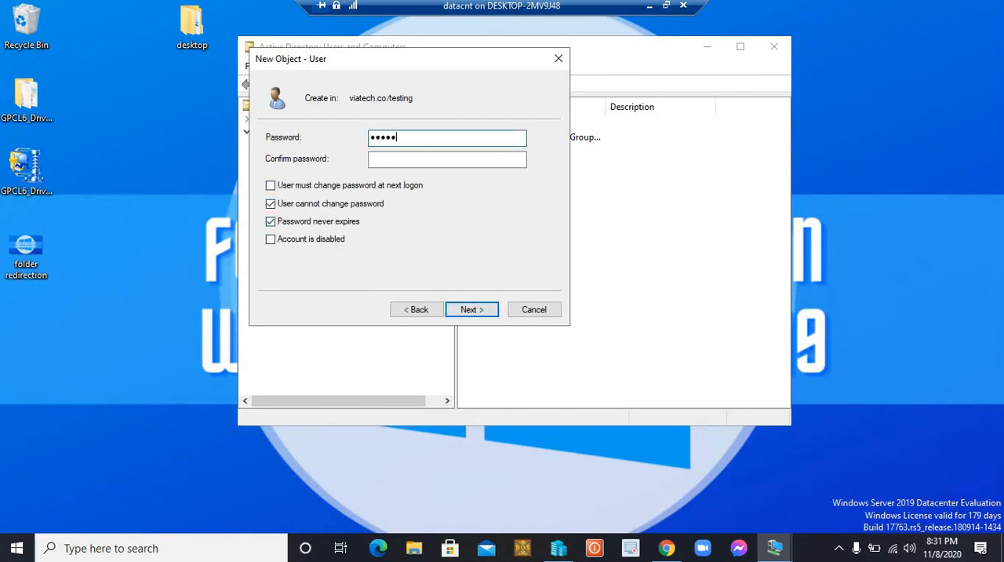
pyautogui.press('Tab')
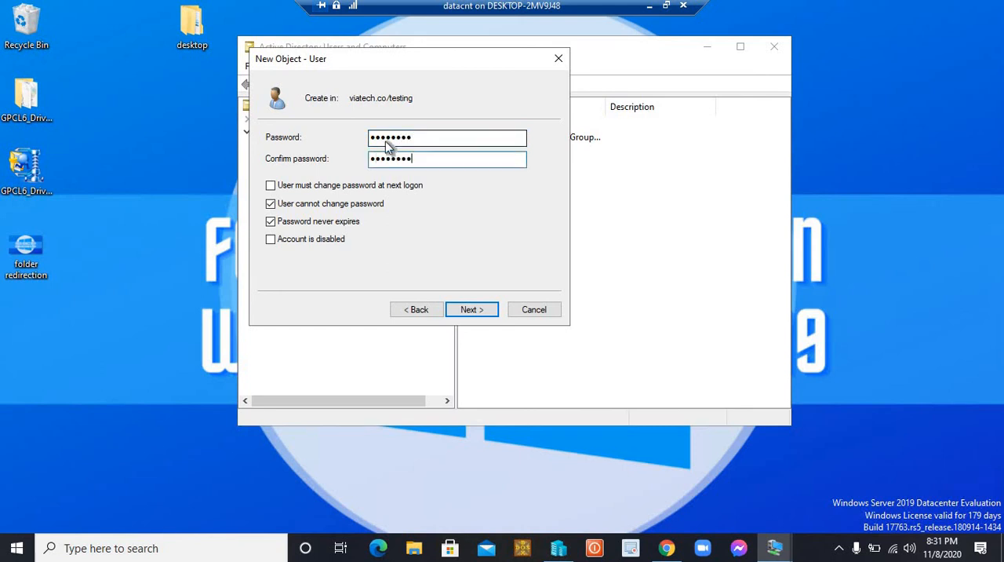
pyautogui.press('Return')
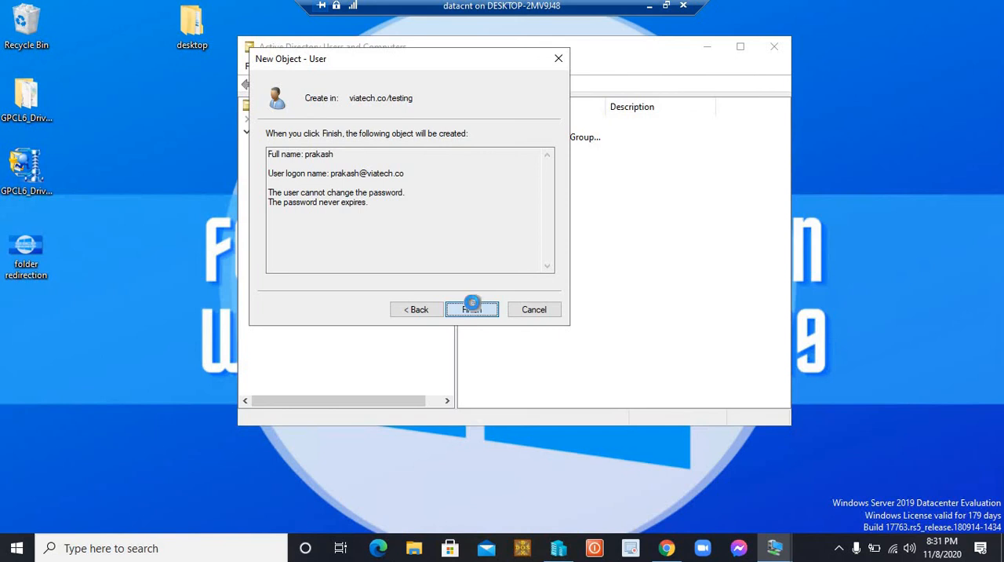
pyautogui.click(472, 310)
pyautogui.click(517, 232)
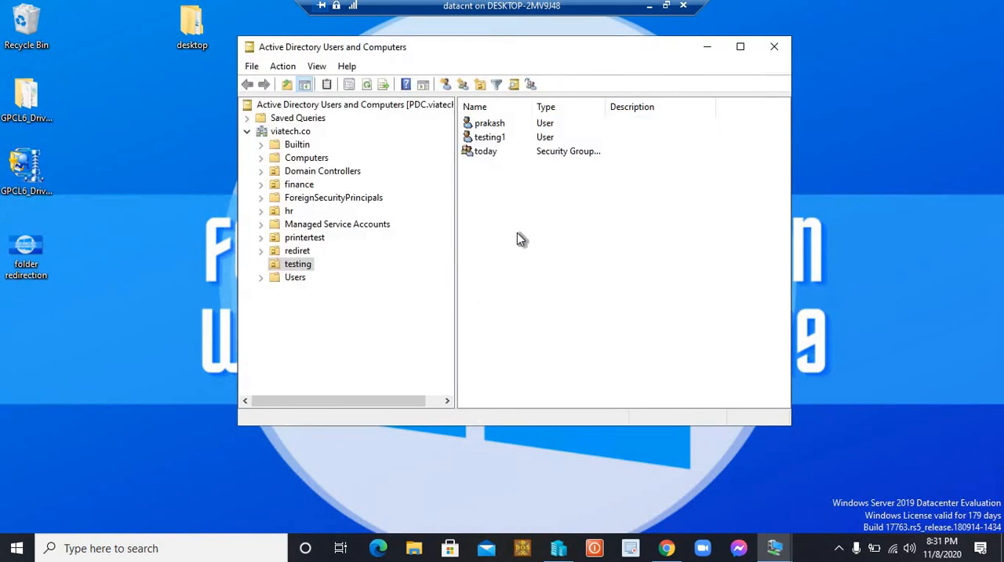
# Add the newly created user as a member of the today group and apply the change
pyautogui.doubleClick(486, 153)
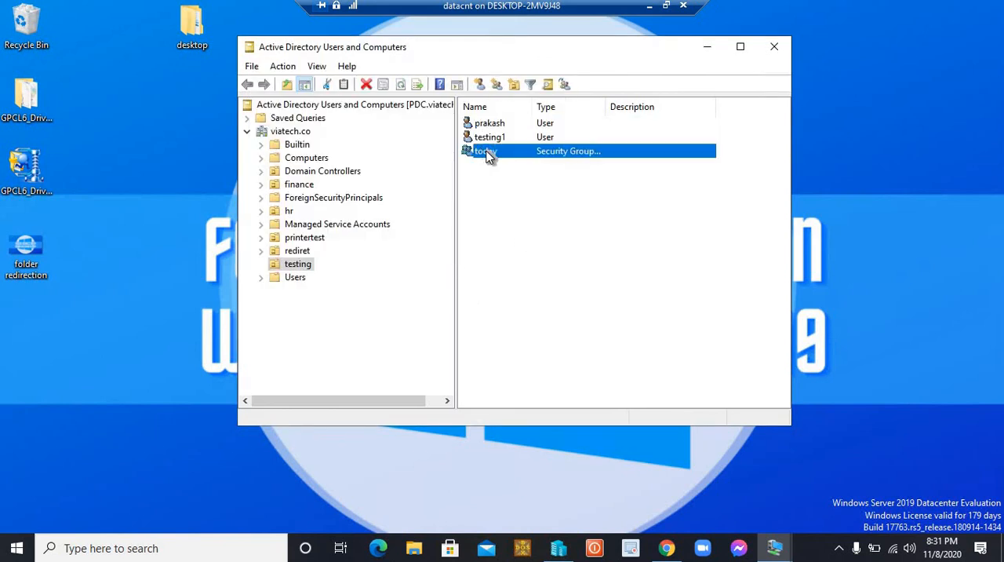
pyautogui.click(440, 103)
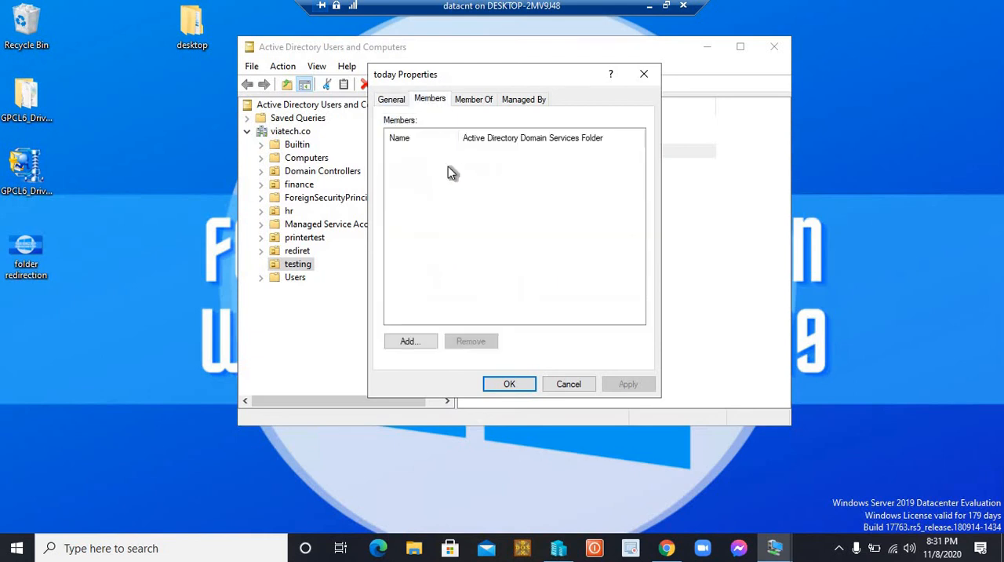
pyautogui.moveTo(472, 77); pyautogui.dragTo(660, 105)
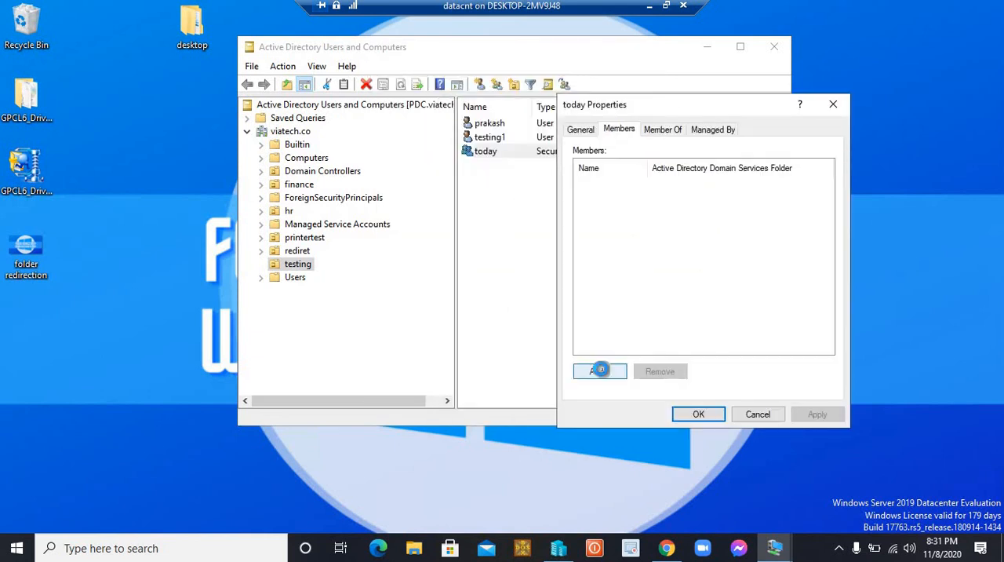
pyautogui.click(601, 369)
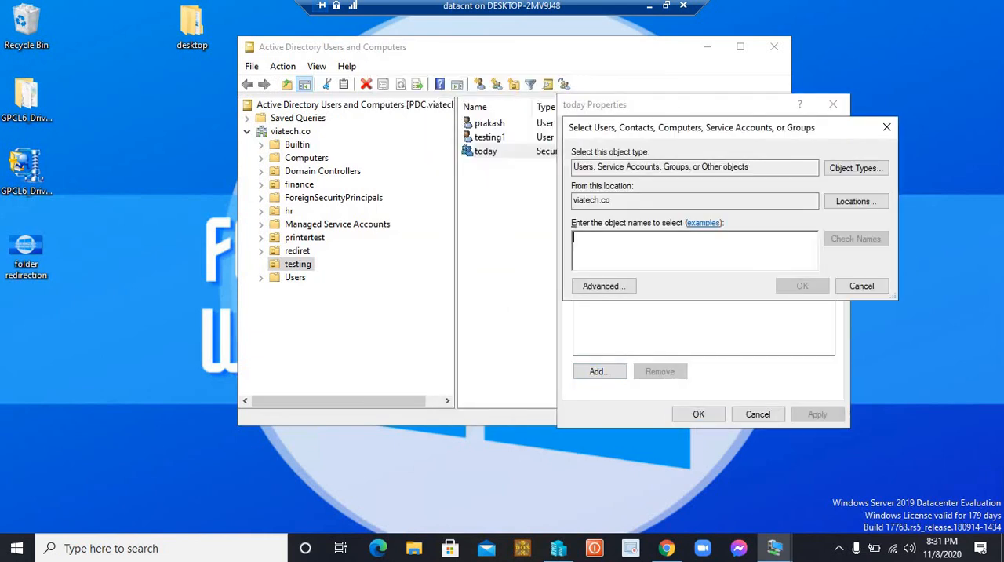
pyautogui.write('prakash')
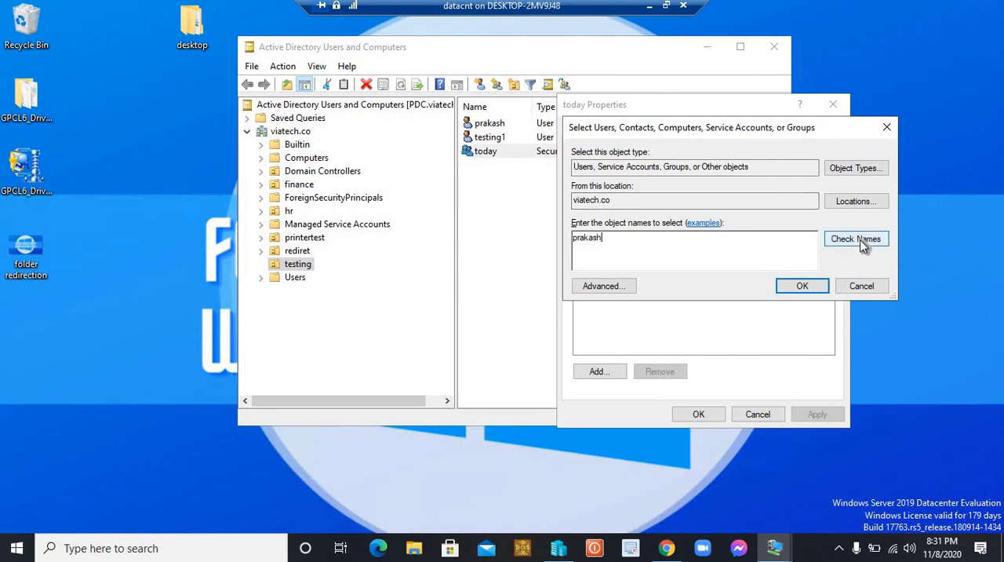
pyautogui.click(863, 244)
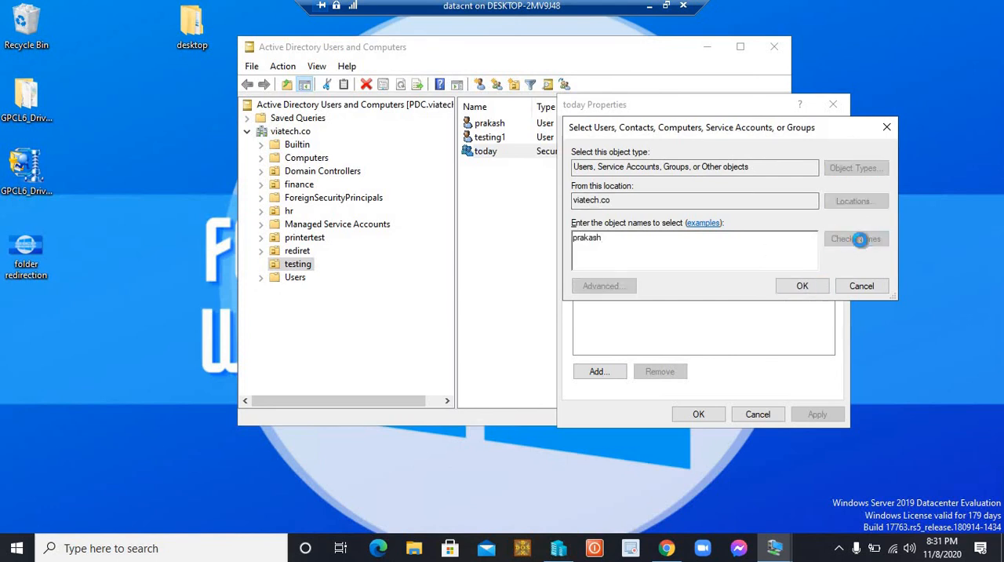
pyautogui.click(802, 284)
pyautogui.click(817, 414)
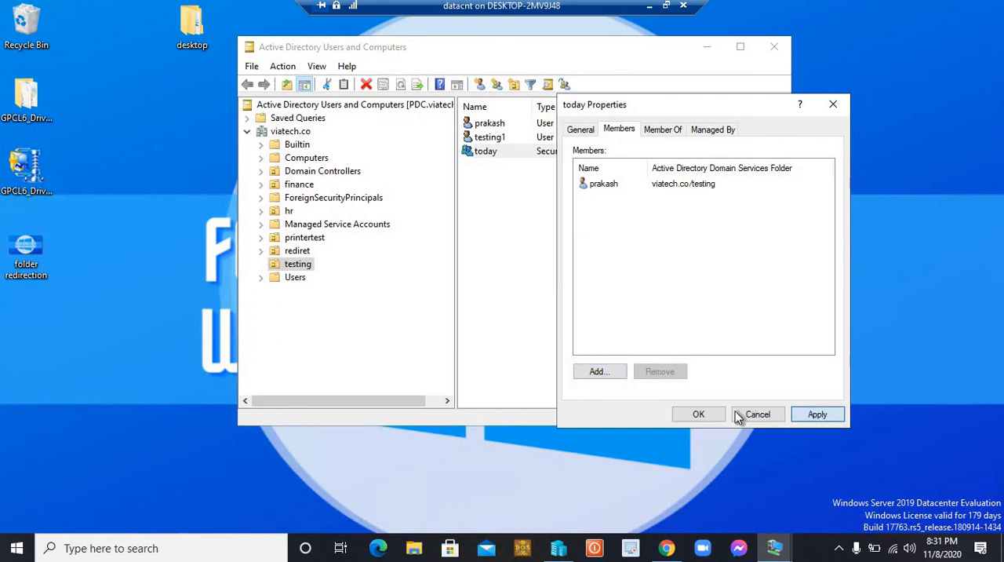
pyautogui.click(698, 414)
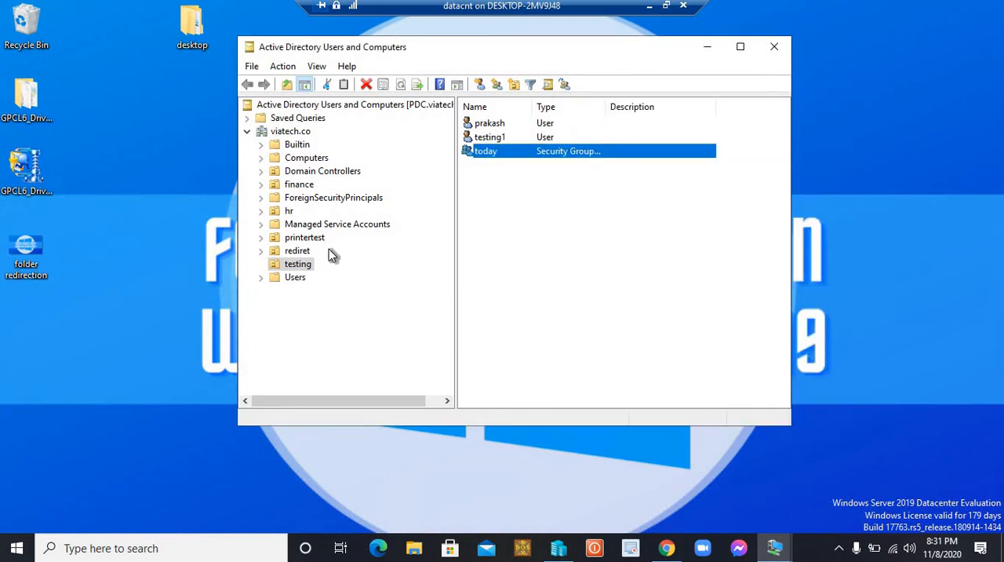
# Add the user one from the hr organizational unit as a member of the today group in the testing organizational unit
pyautogui.click(289, 211)
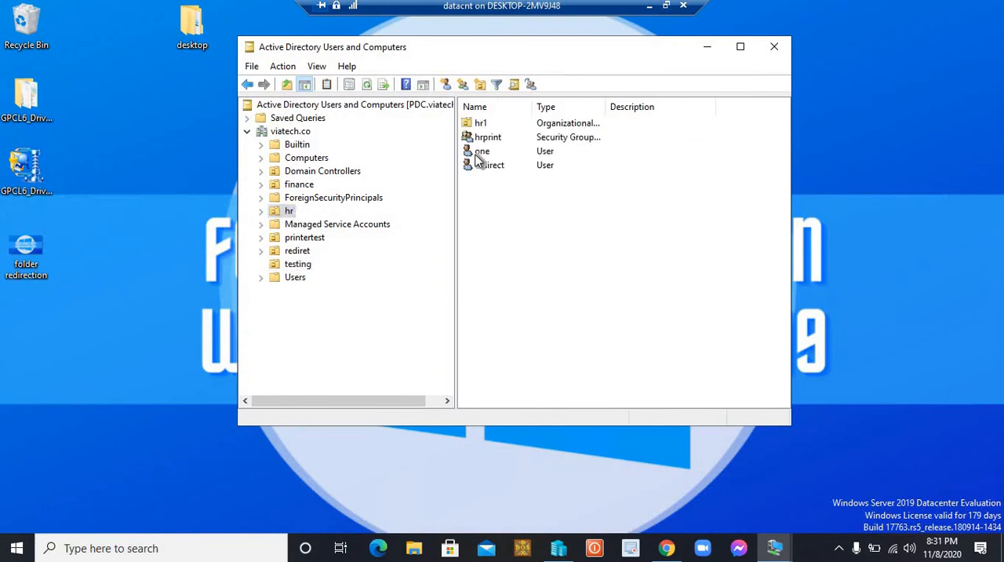
pyautogui.click(305, 266)
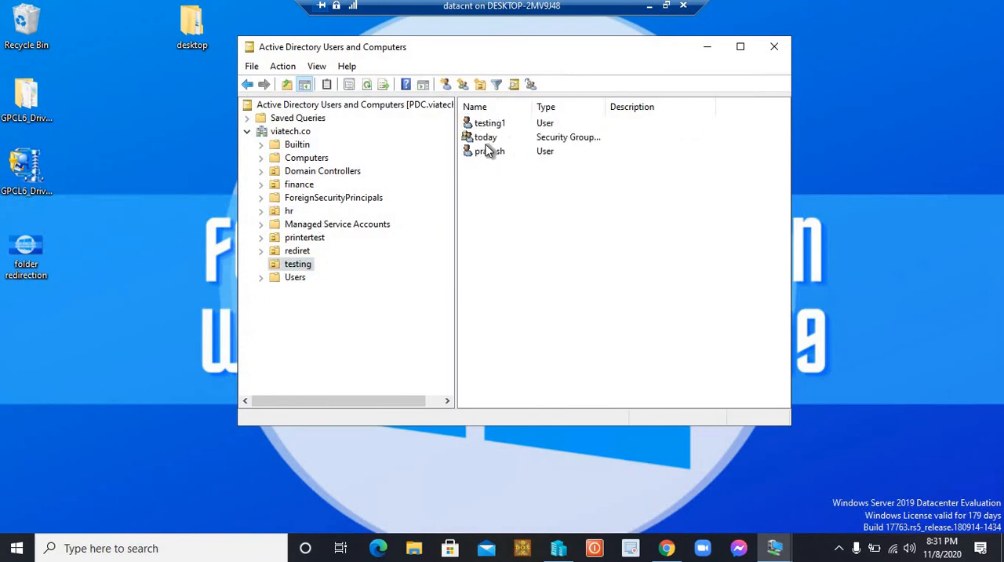
pyautogui.click(488, 138)
pyautogui.rightClick(488, 138)
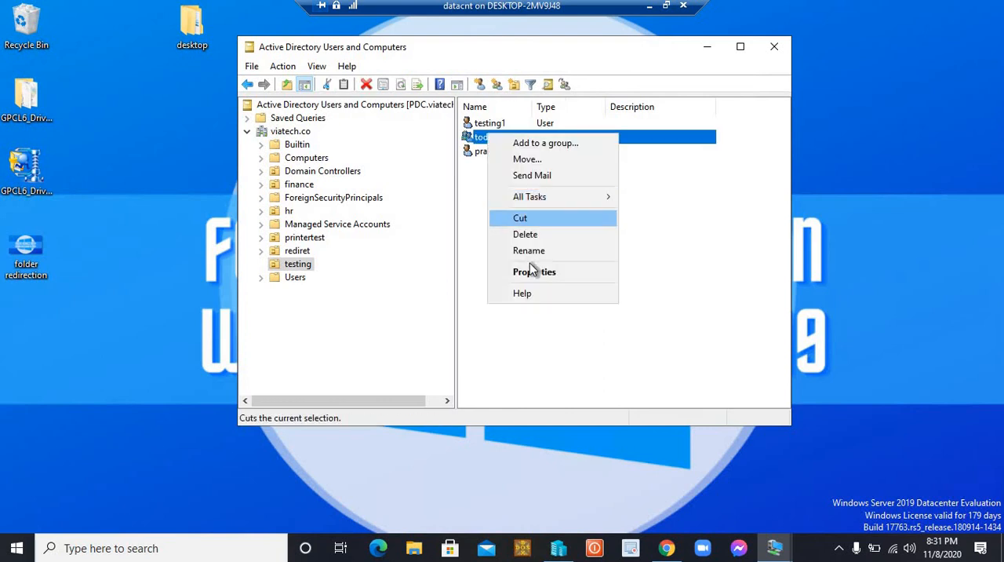
pyautogui.click(531, 270)
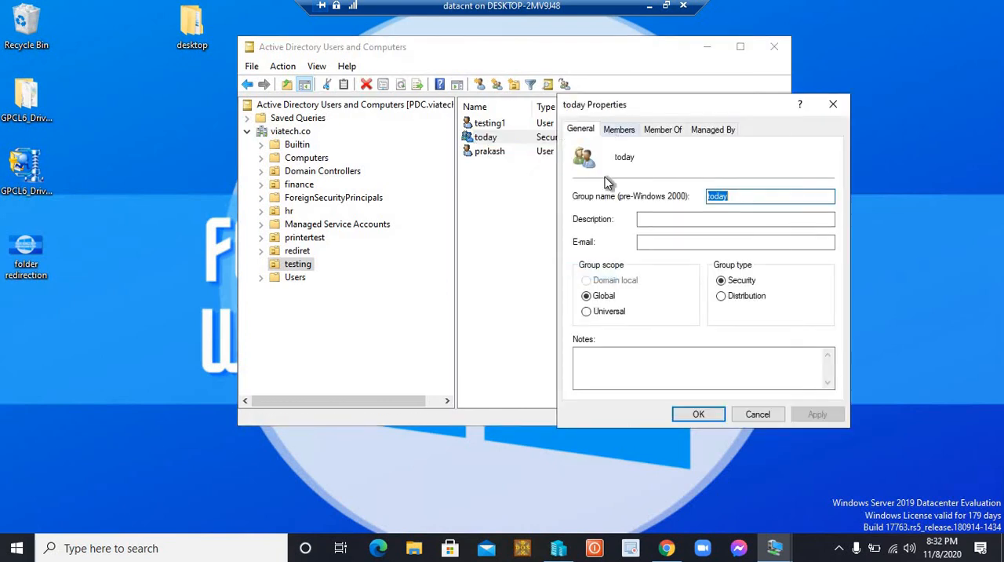
pyautogui.click(619, 130)
pyautogui.click(599, 371)
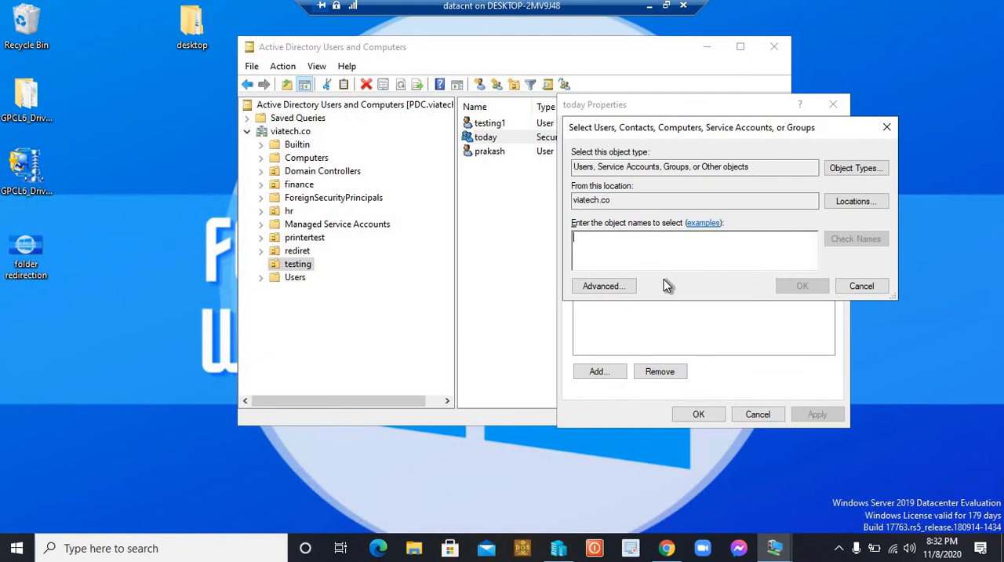
pyautogui.write('one')
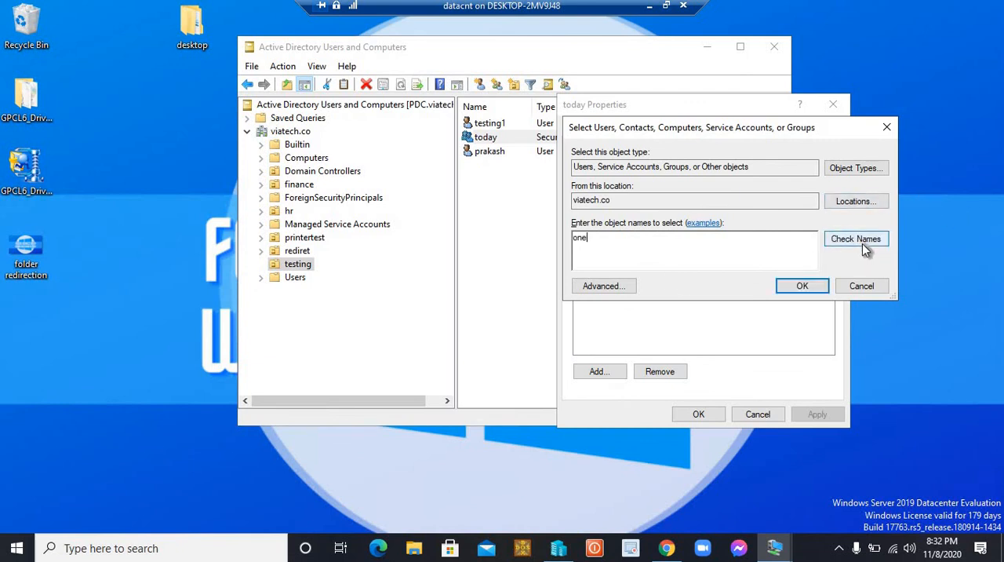
pyautogui.click(862, 243)
pyautogui.click(801, 288)
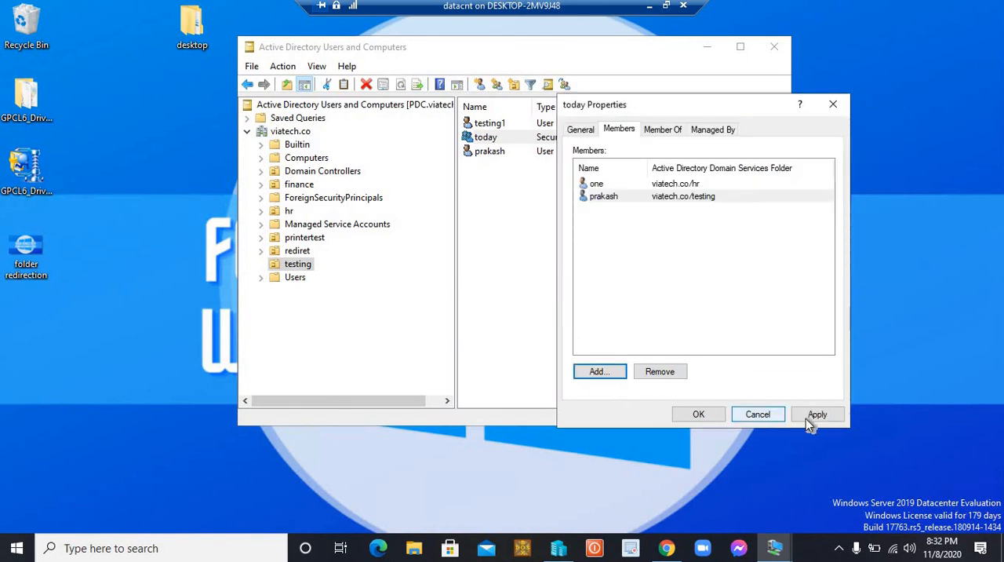
pyautogui.click(693, 414)
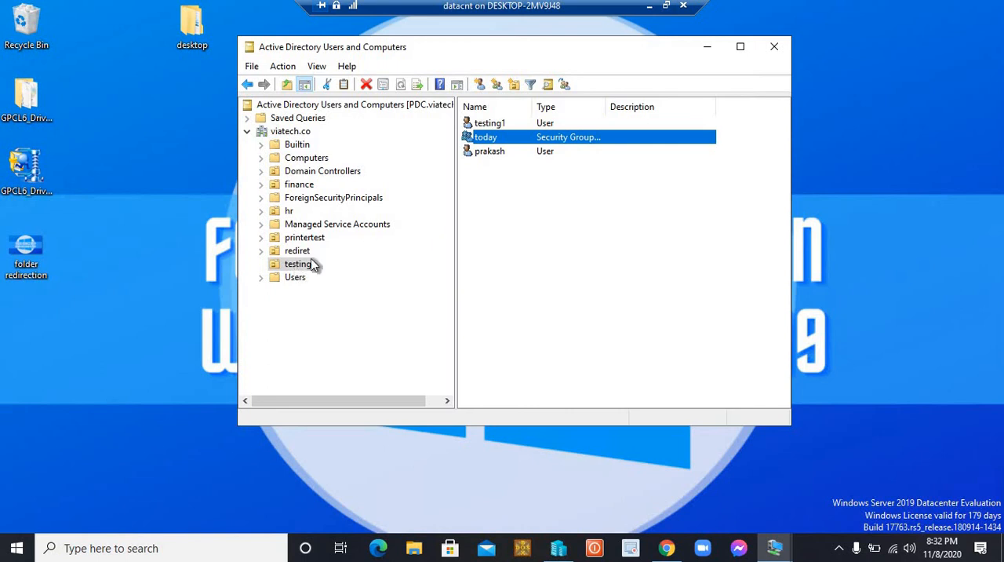
pyautogui.click(375, 263)
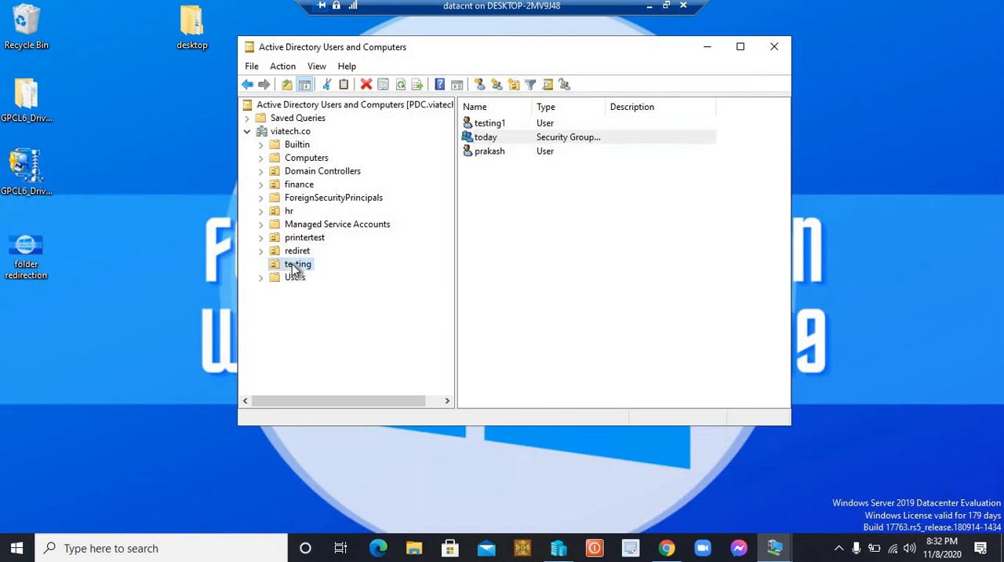
pyautogui.click(297, 265)
pyautogui.click(424, 262)
pyautogui.click(302, 265)
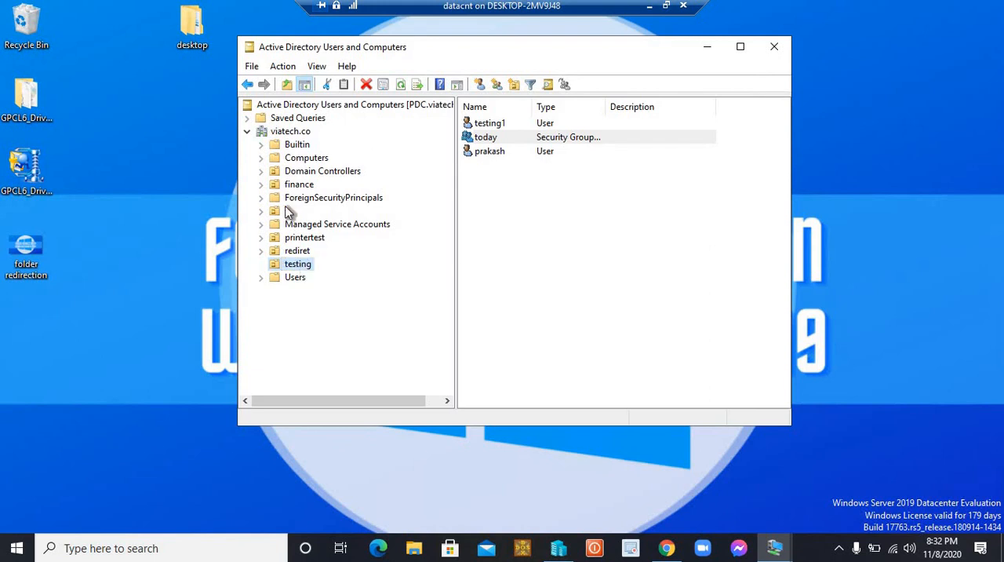
pyautogui.click(495, 126)
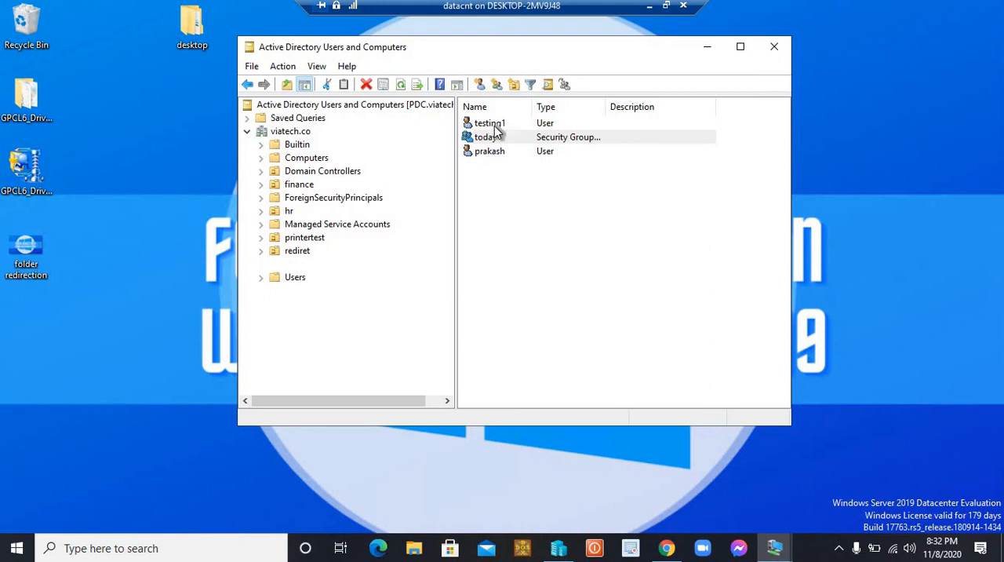
# Review the members of the hrprint group in the hr organizational unit, and close Active Directory Users and Computers
pyautogui.click(284, 212)
pyautogui.doubleClick(269, 213)
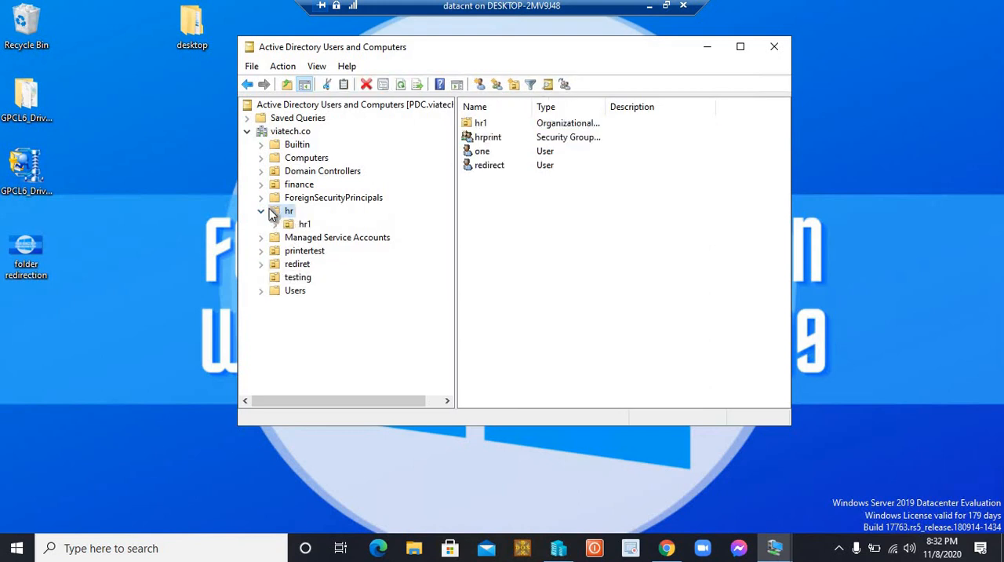
pyautogui.click(260, 211)
pyautogui.doubleClick(488, 138)
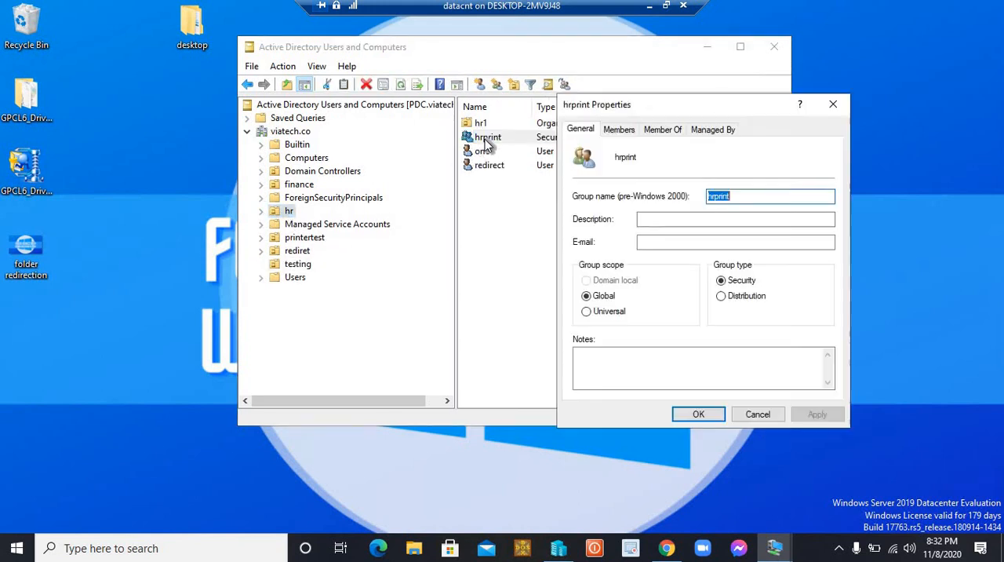
pyautogui.click(618, 130)
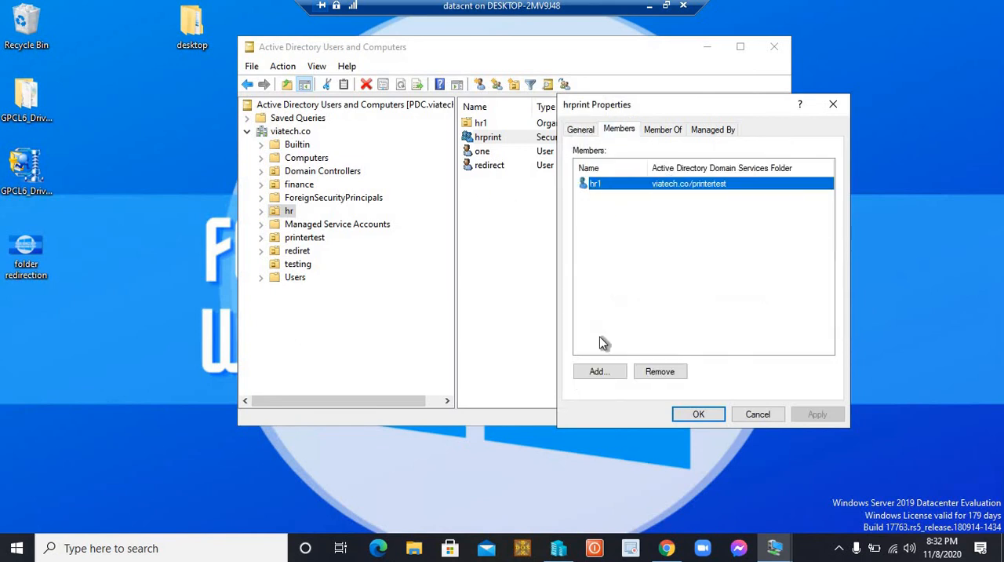
pyautogui.click(700, 417)
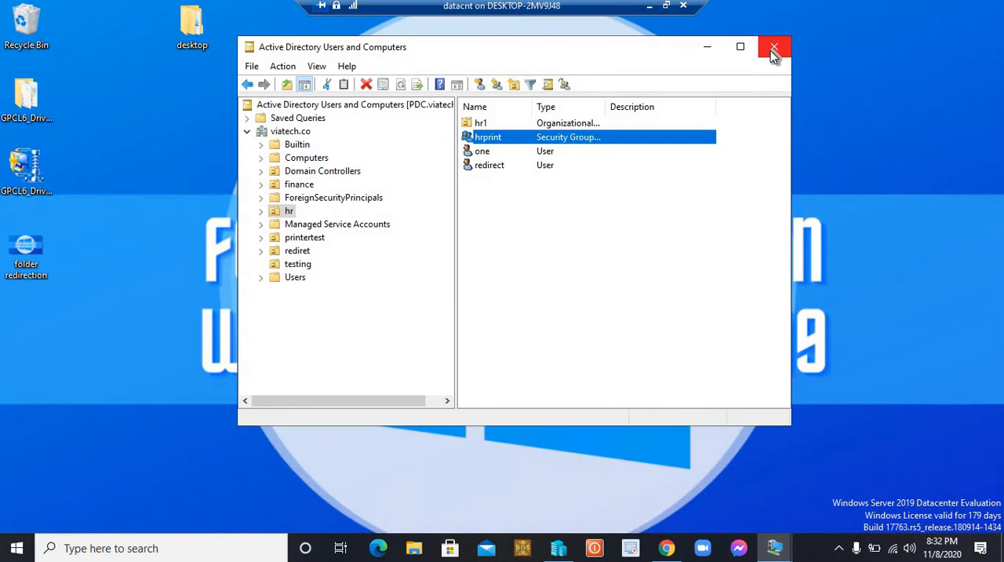
pyautogui.click(773, 49)
# Switch to the WIN 10 virtual machine and create a desktop folder named testing purpose
pyautogui.moveTo(774, 547)
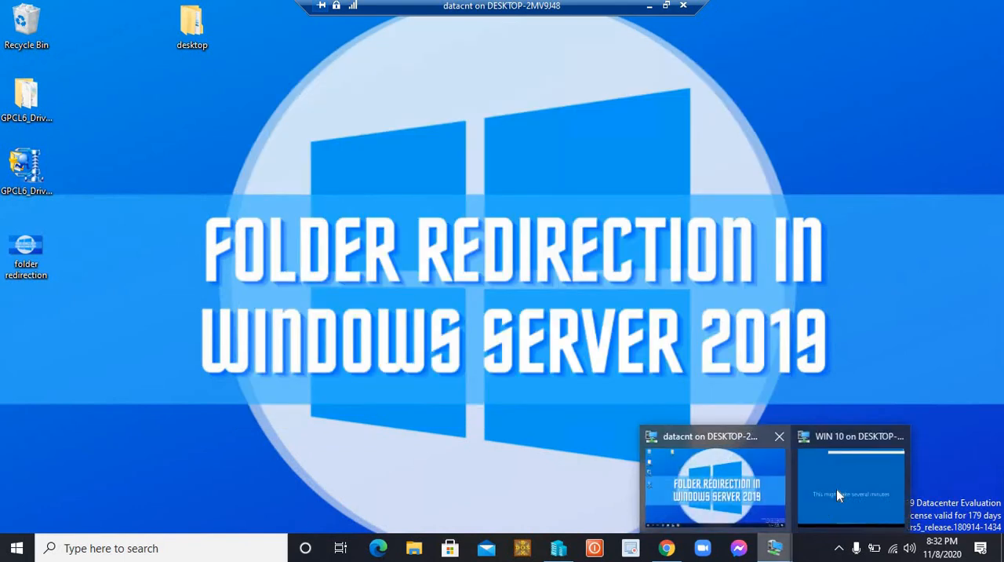
pyautogui.click(837, 492)
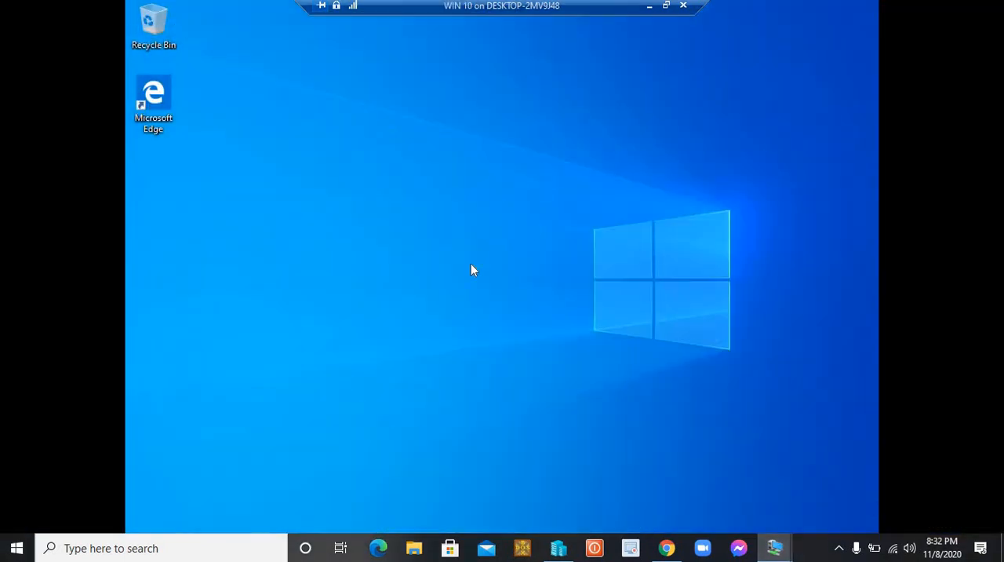
pyautogui.rightClick(348, 209)
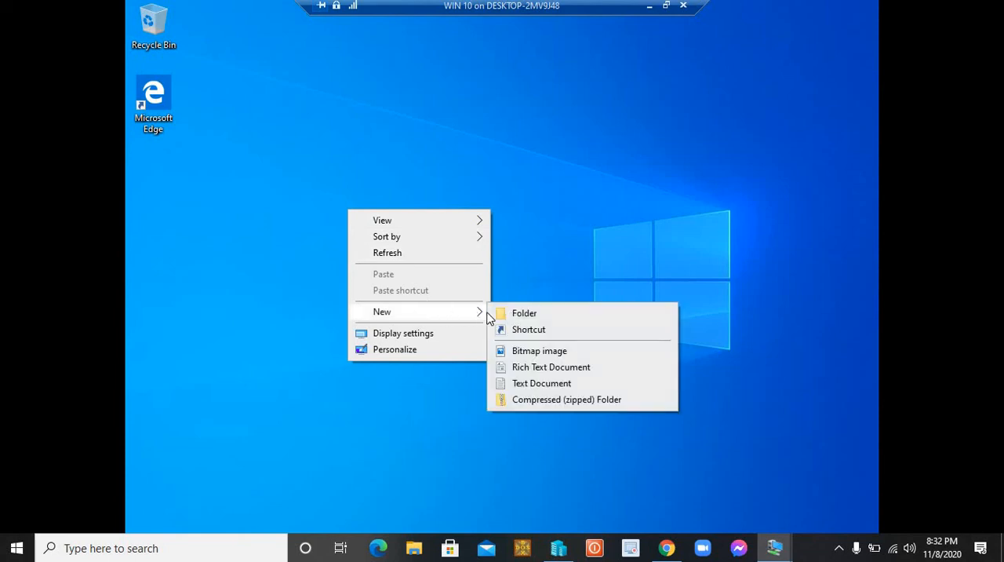
pyautogui.click(515, 314)
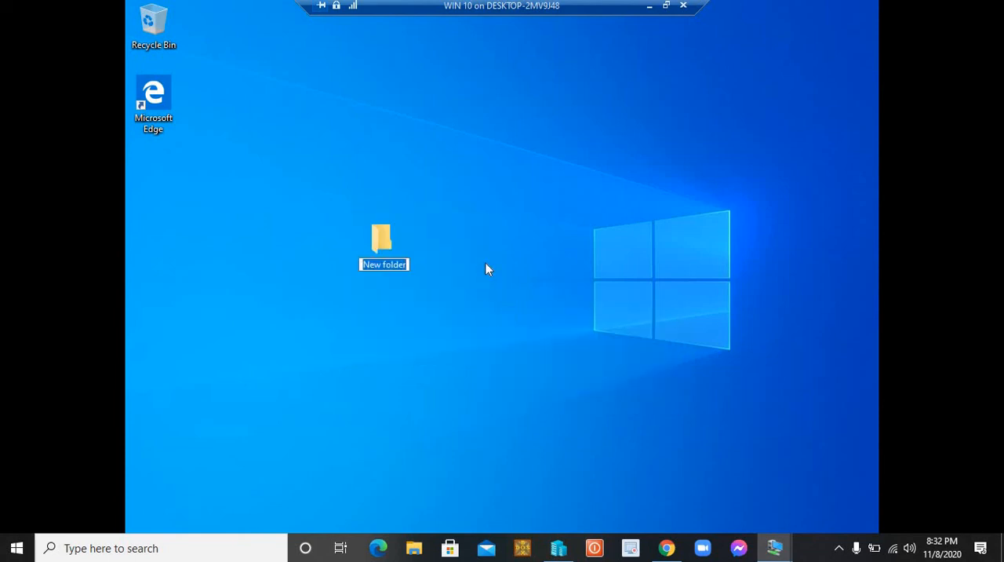
pyautogui.press('BackSpace')
pyautogui.write('testing purpose')
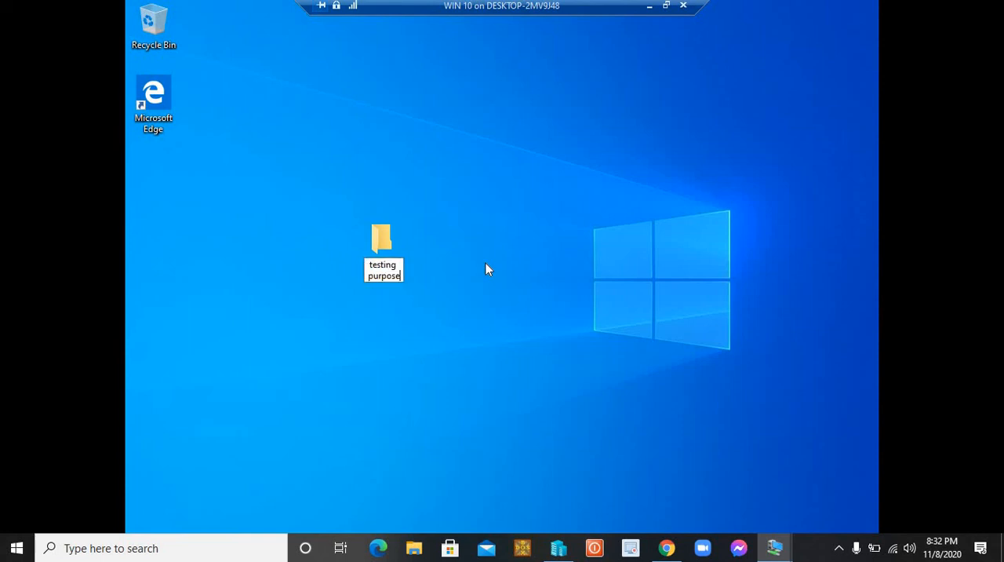
pyautogui.press('Return')
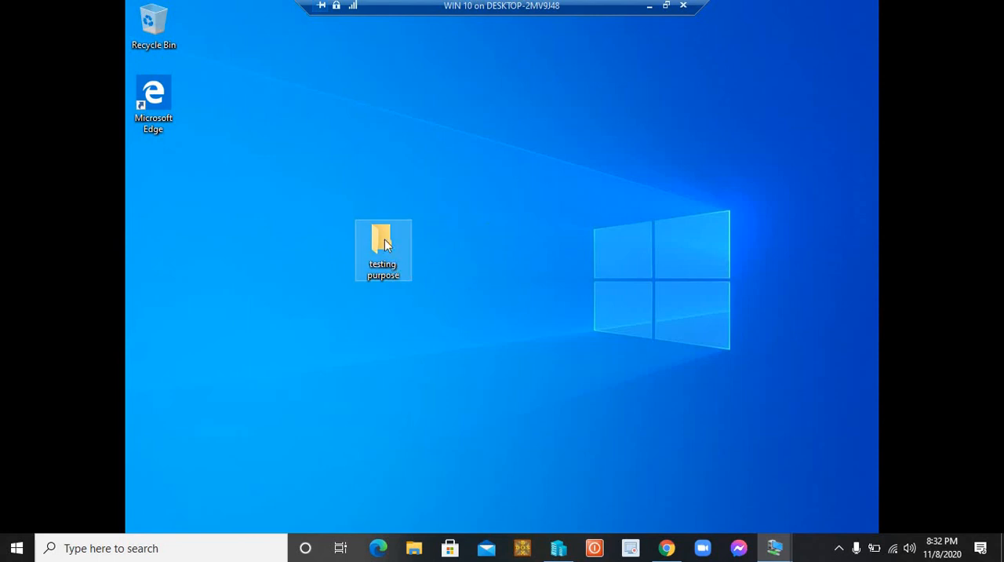
# Return to the datacnt server virtual machine and open the folder C:\testing\testing1 in File Explorer
pyautogui.click(648, 8)
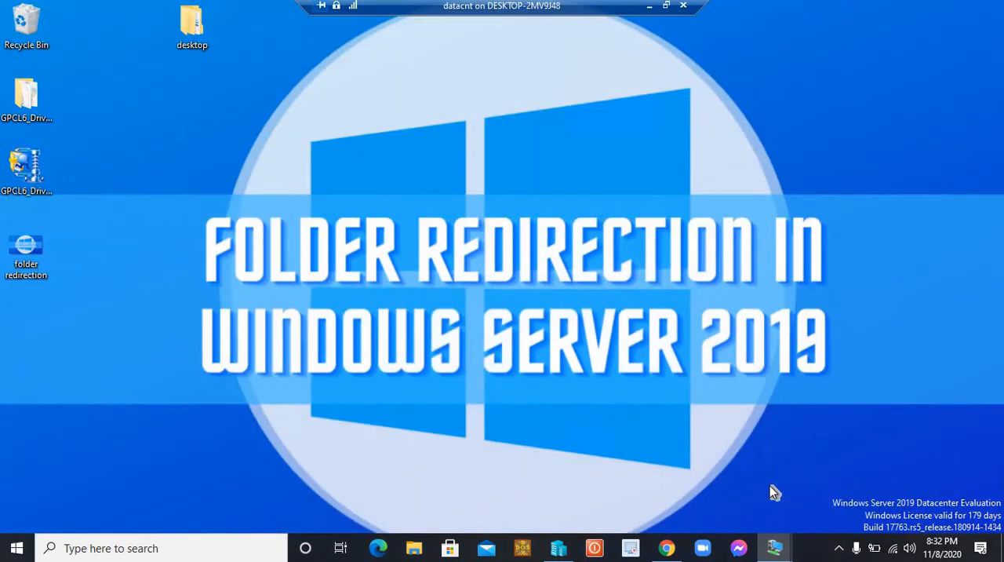
pyautogui.moveTo(774, 547)
pyautogui.click(720, 475)
pyautogui.press('super+e')
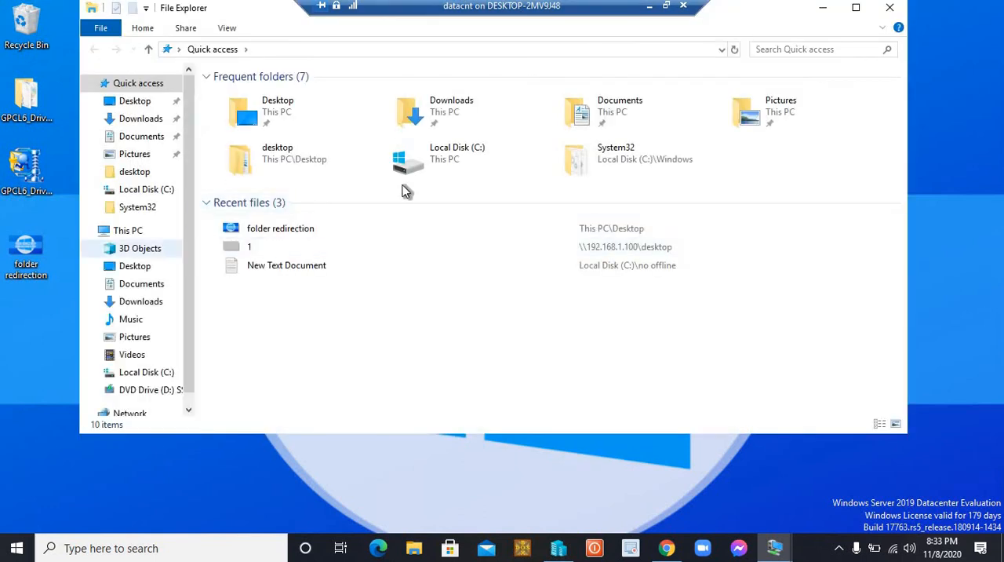
pyautogui.doubleClick(436, 155)
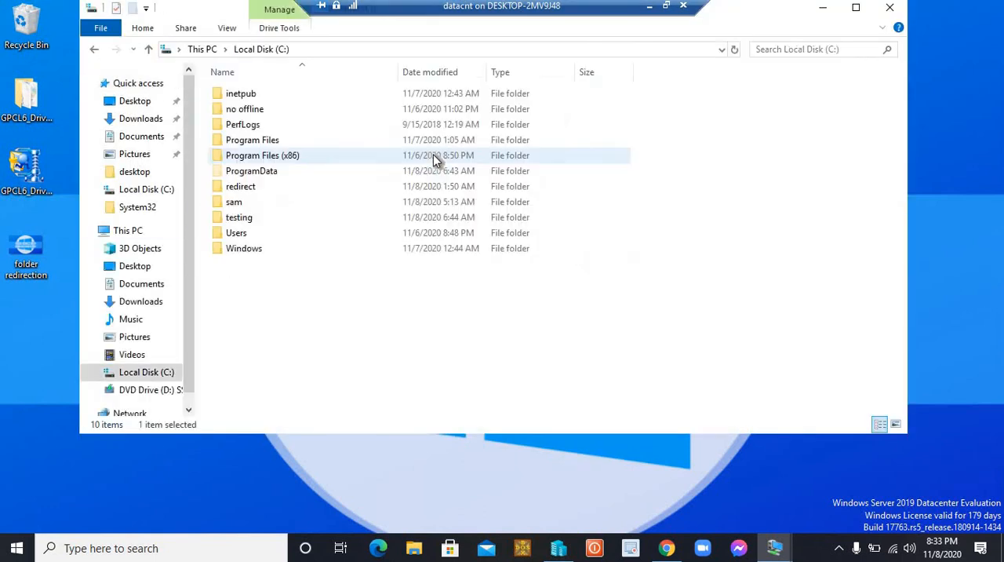
pyautogui.doubleClick(251, 221)
pyautogui.doubleClick(249, 97)
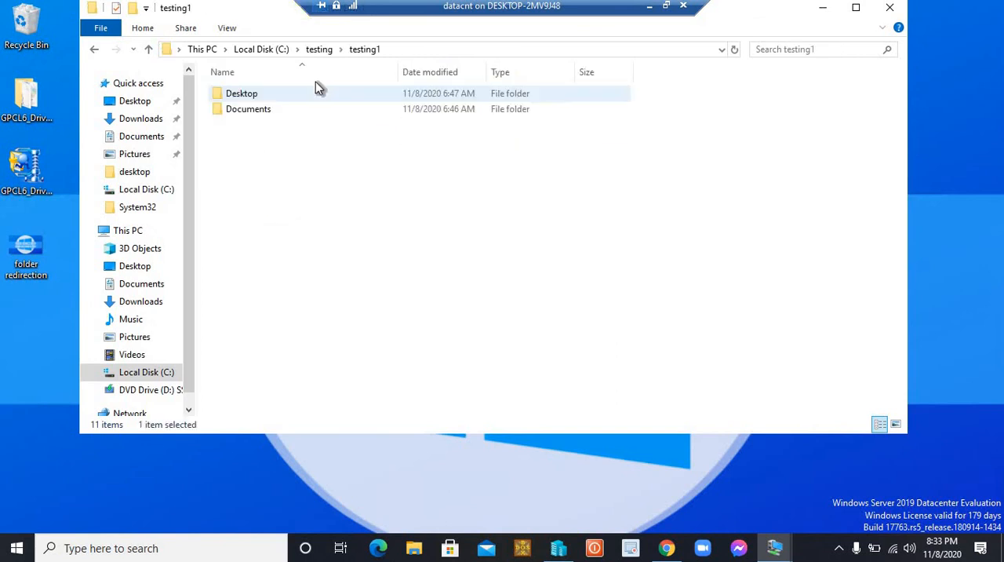
# Check the general properties of the redirected Desktop folder, try to open it without taking permanent access, and close File Explorer
pyautogui.click(253, 94)
pyautogui.rightClick(253, 95)
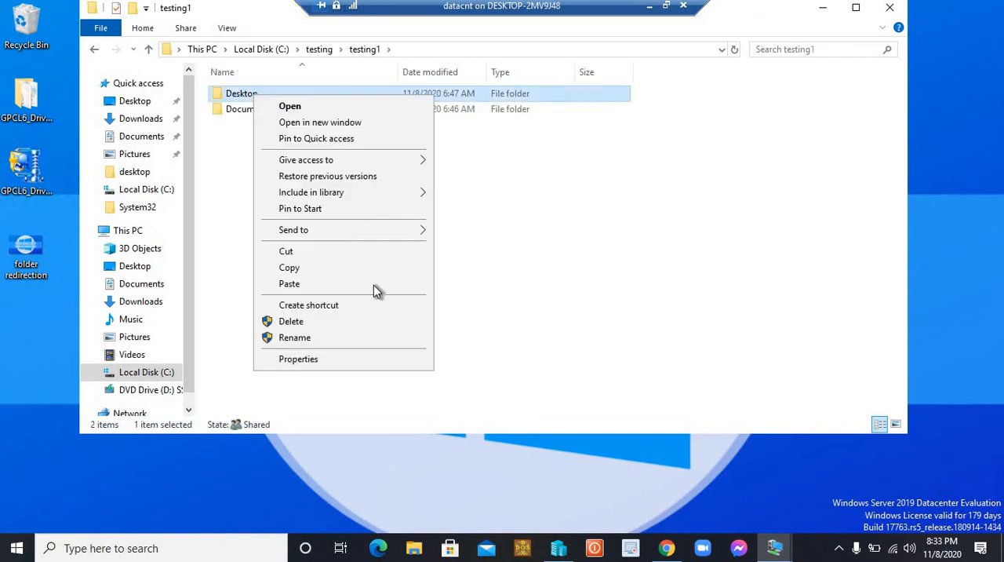
pyautogui.click(325, 361)
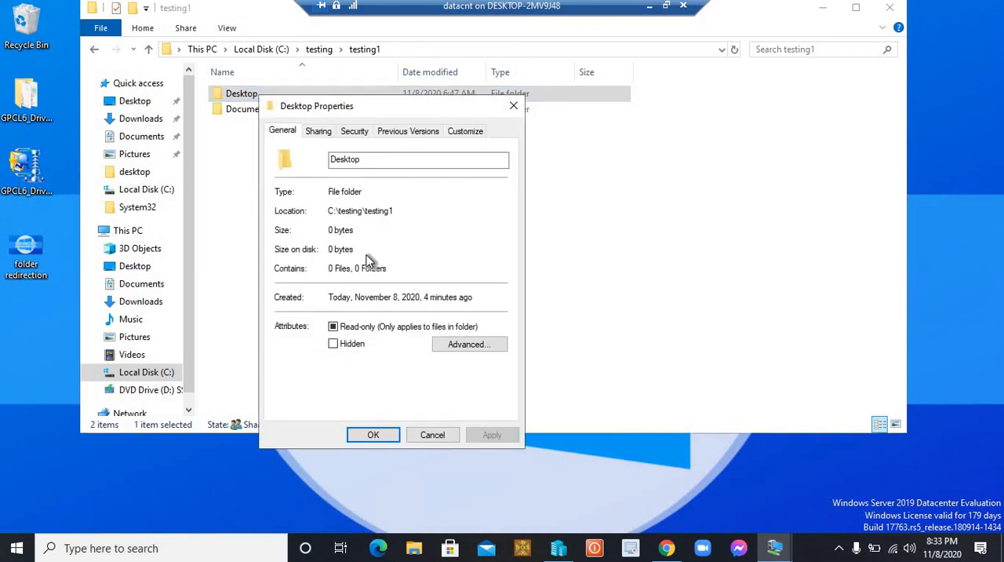
pyautogui.click(373, 436)
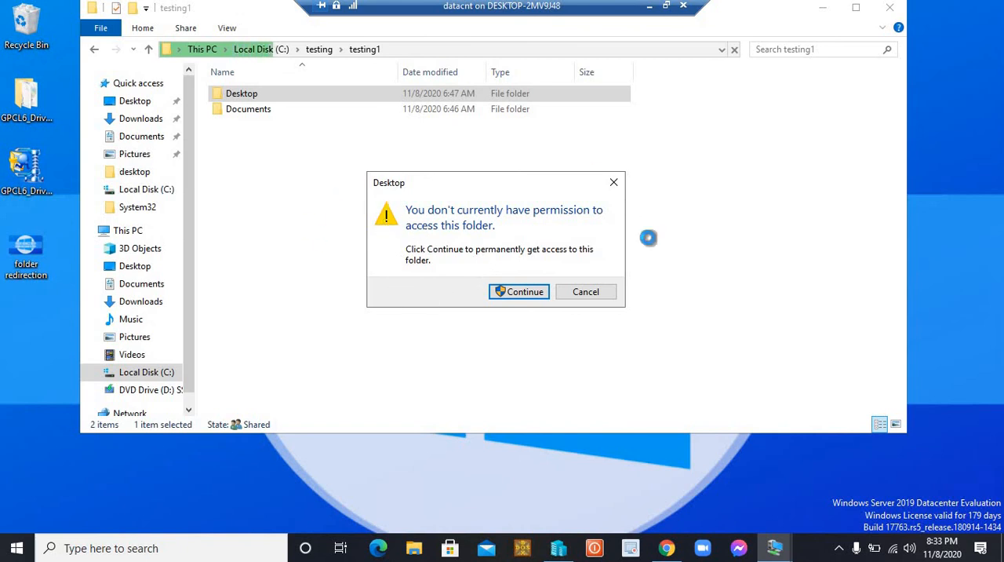
pyautogui.click(593, 292)
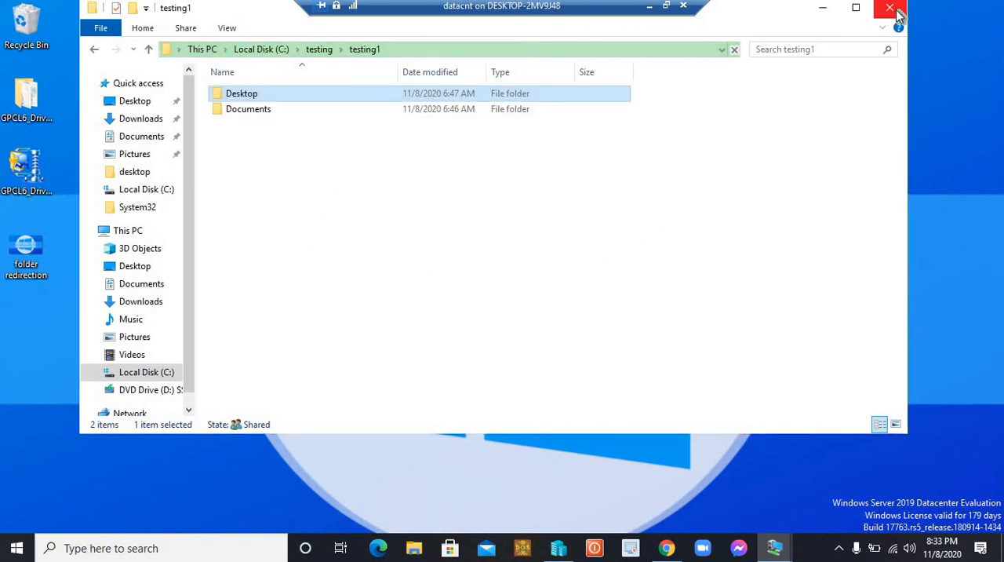
pyautogui.click(890, 7)
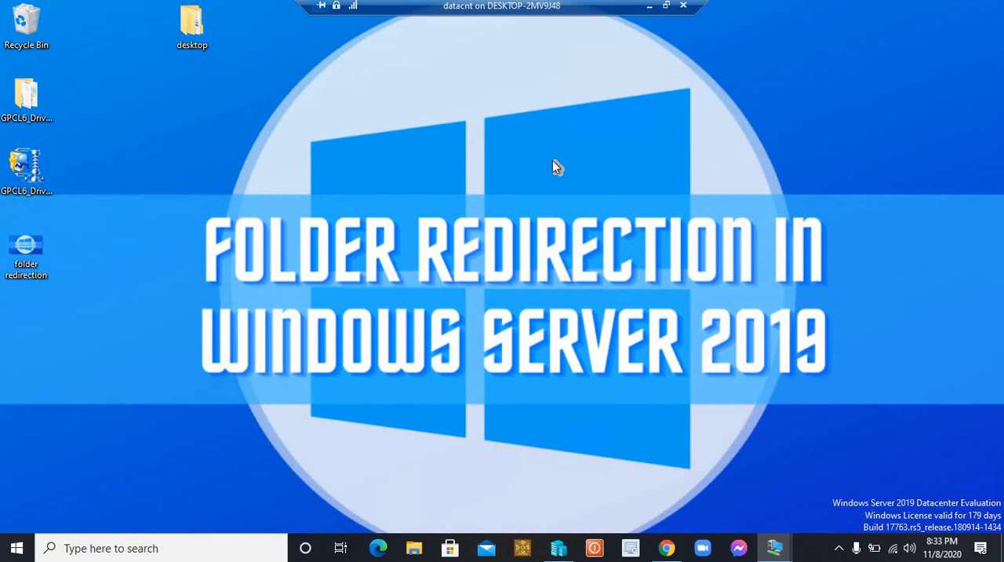